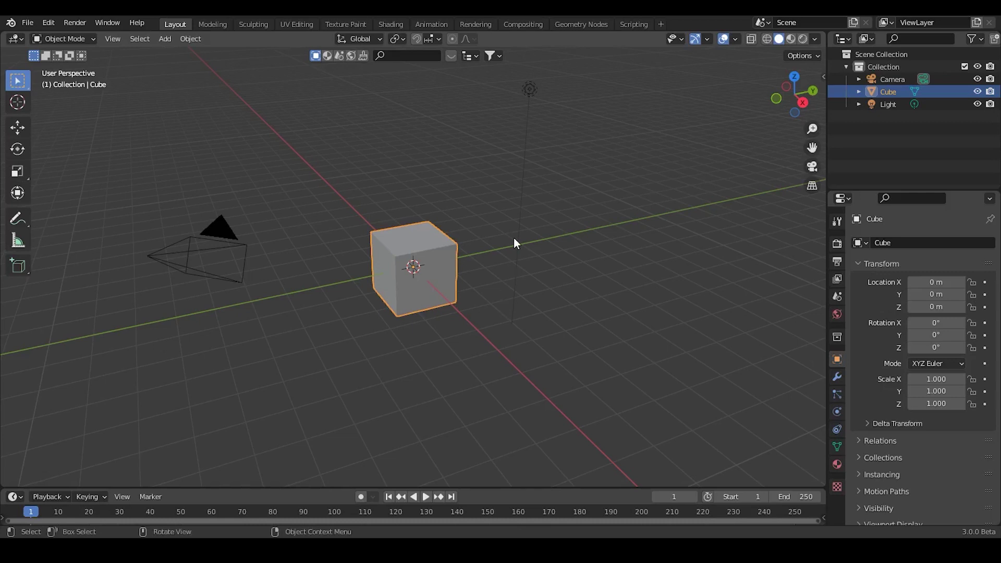
- Box-select the camera, cube and light, and show a taller outliner in Blender File display mode
{"action": "left_click_drag", "start_coordinate": [608, 69], "coordinate": [128, 445]}
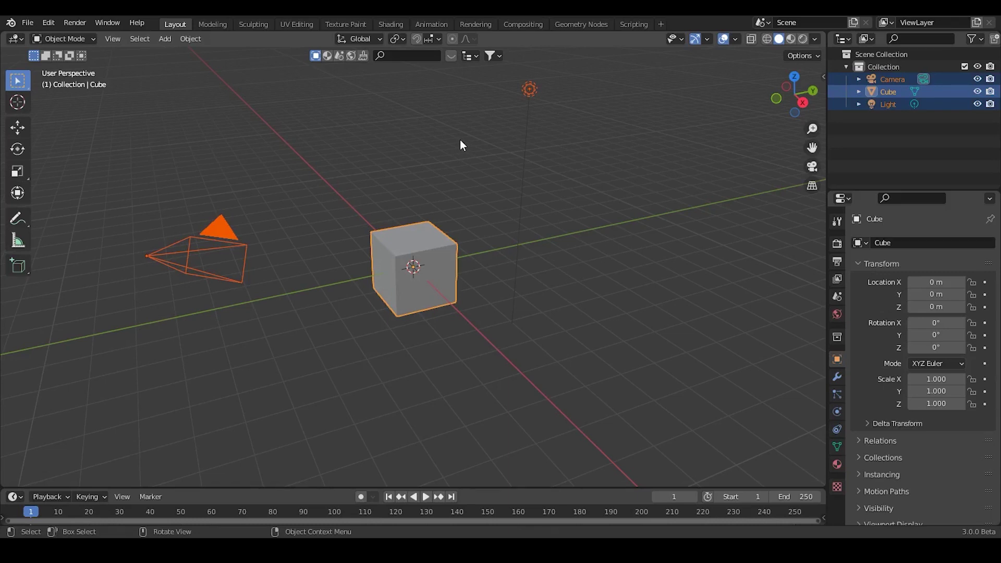
{"action": "left_click_drag", "start_coordinate": [843, 191], "coordinate": [729, 194]}
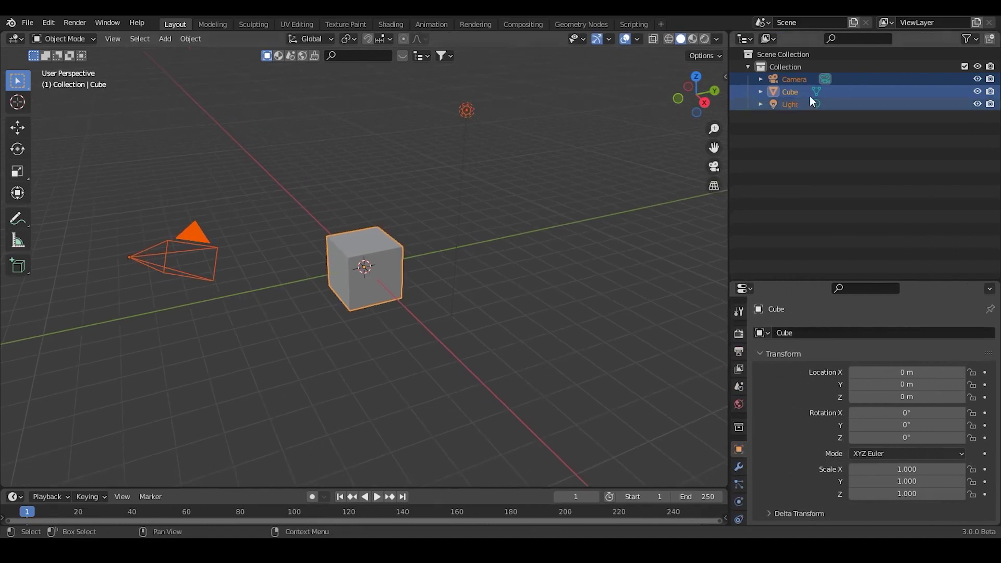
{"action": "left_click", "coordinate": [772, 39]}
{"action": "left_click", "coordinate": [788, 96]}
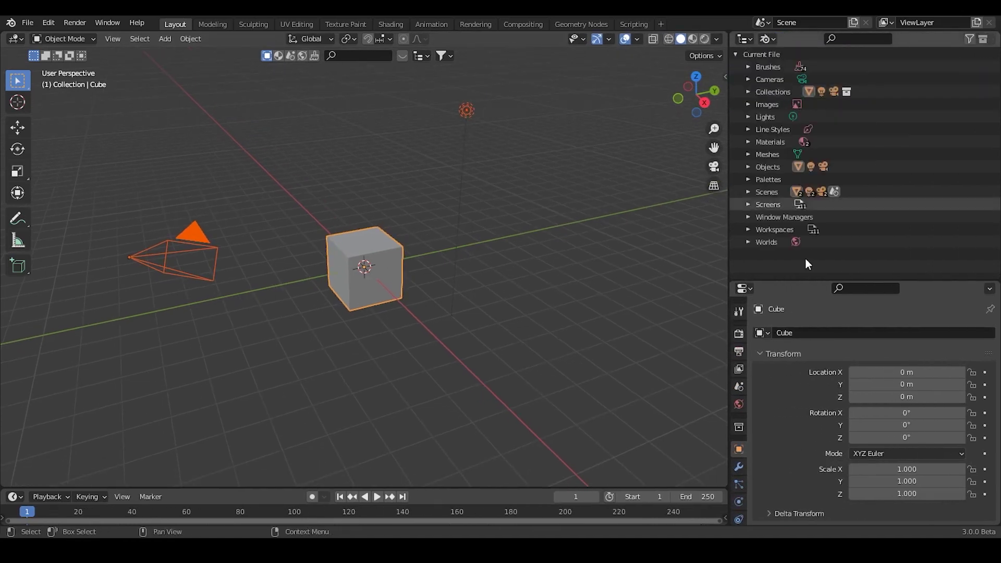
{"action": "left_click_drag", "start_coordinate": [806, 282], "coordinate": [807, 365]}
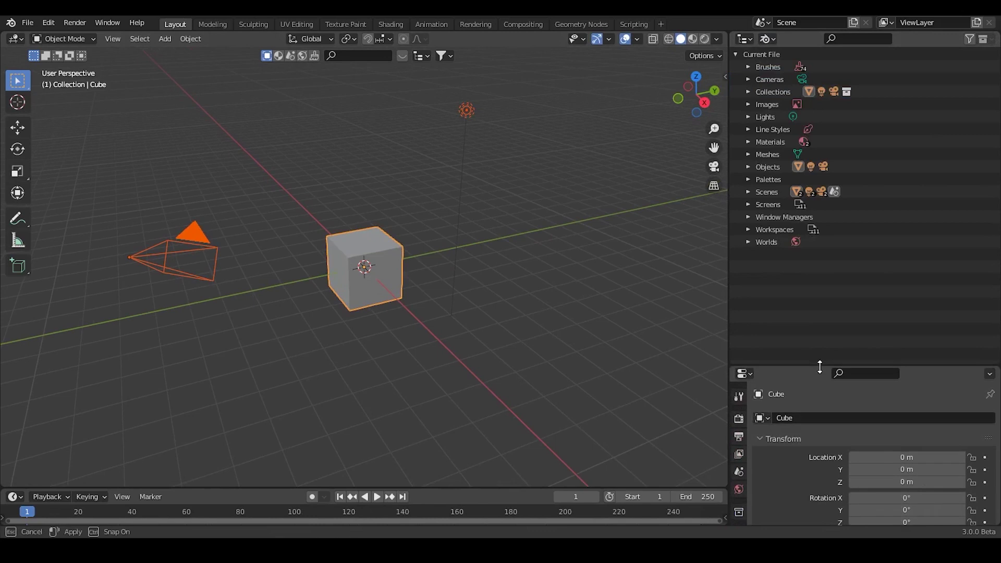
- Expand and collapse the Objects, Collections and Scenes categories, and open the File menu
{"action": "left_click", "coordinate": [749, 170]}
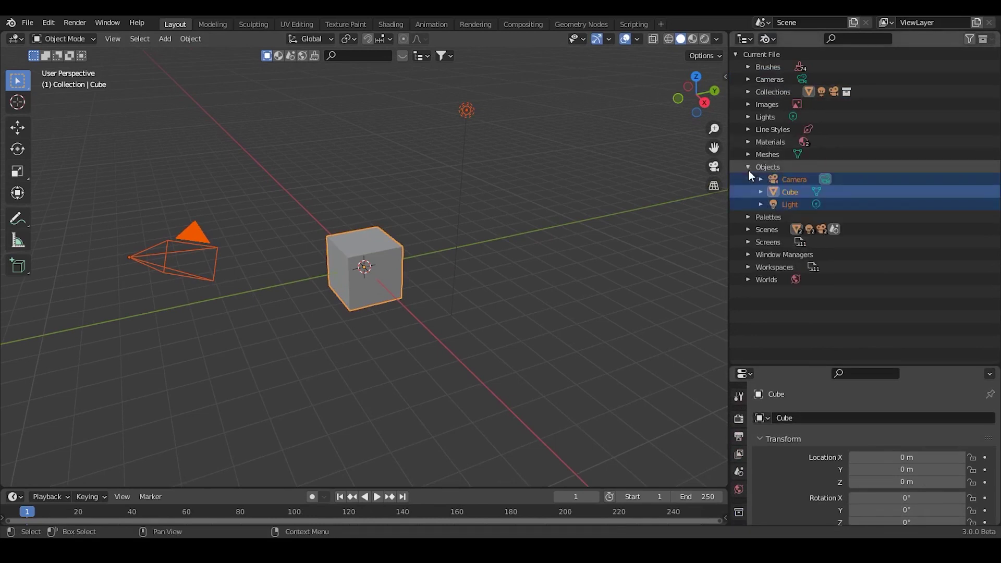
{"action": "left_click", "coordinate": [748, 165]}
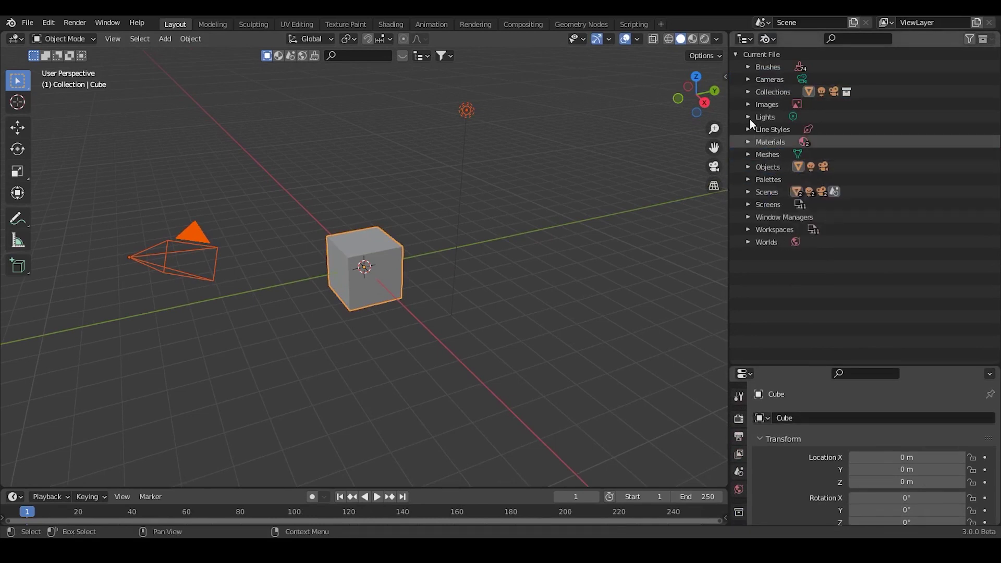
{"action": "left_click", "coordinate": [749, 93]}
{"action": "left_click", "coordinate": [749, 92]}
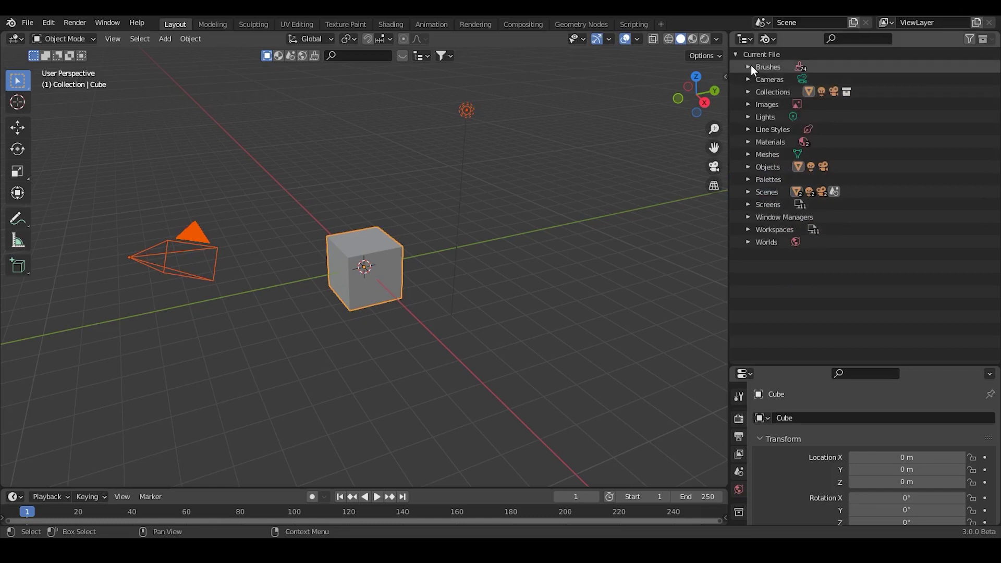
{"action": "left_click", "coordinate": [748, 191]}
{"action": "left_click", "coordinate": [749, 192]}
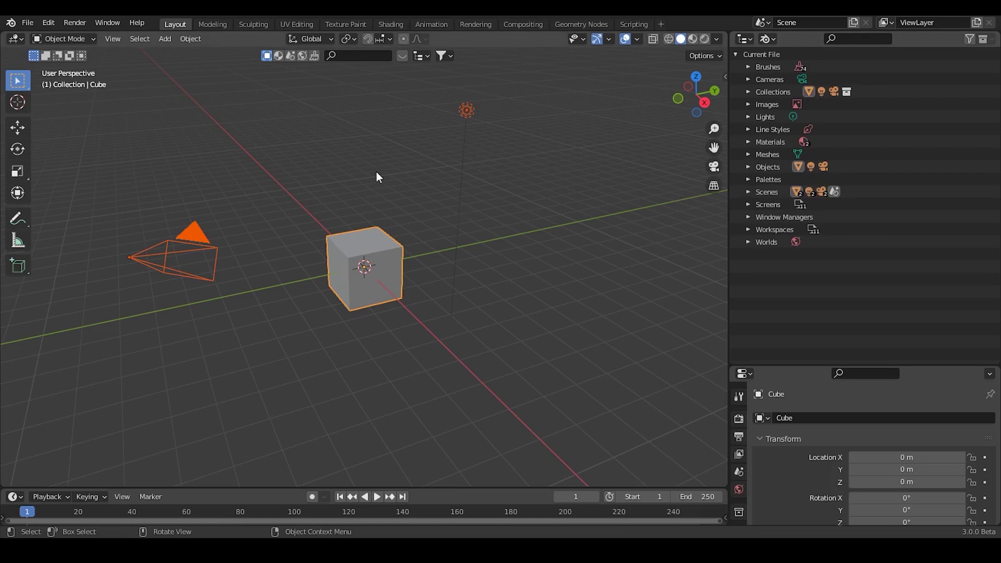
{"action": "left_click", "coordinate": [27, 25]}
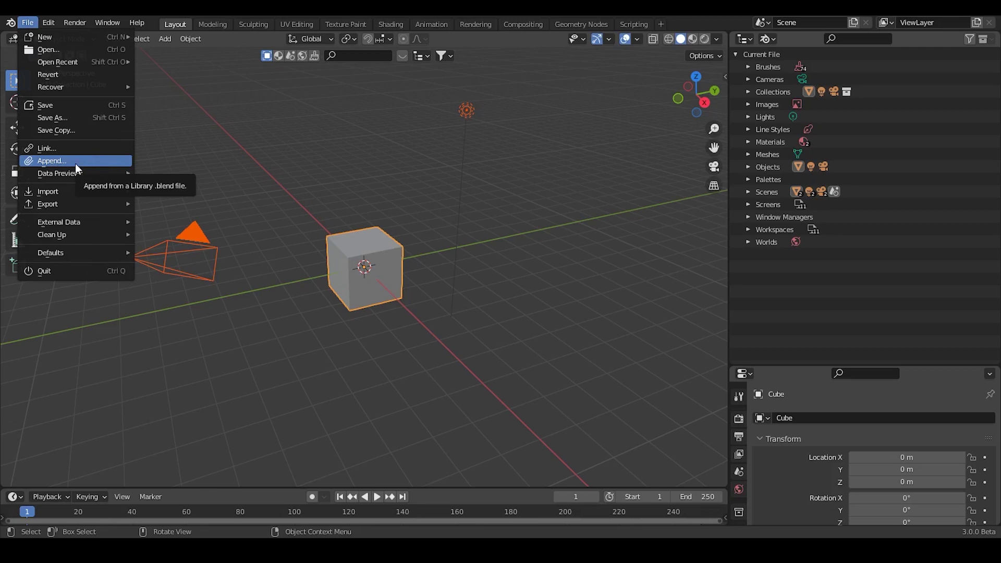
- Deselect everything and bring up the Preferences window via Edit > Preferences
{"action": "left_click", "coordinate": [386, 135]}
{"action": "left_click", "coordinate": [47, 23]}
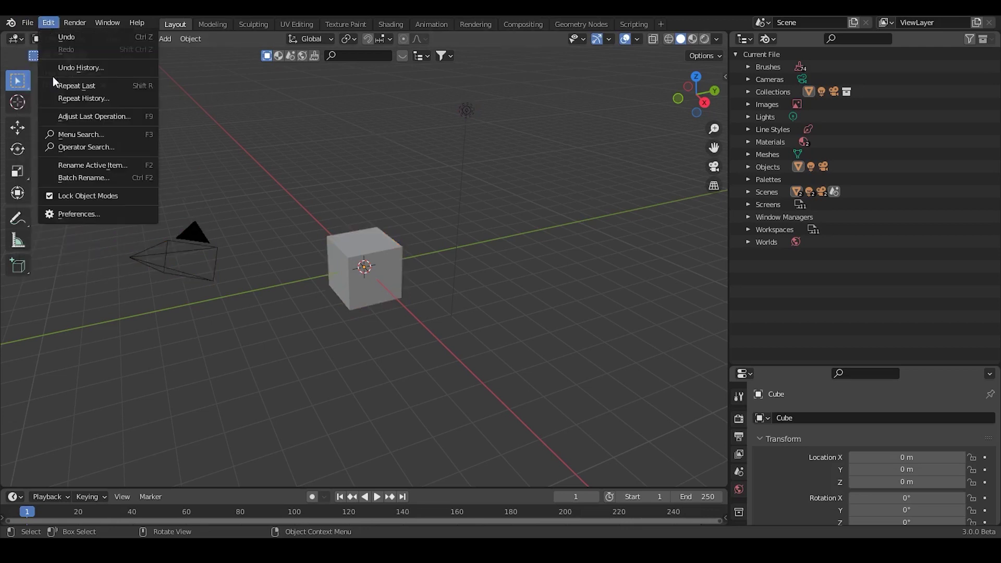
{"action": "left_click", "coordinate": [96, 217]}
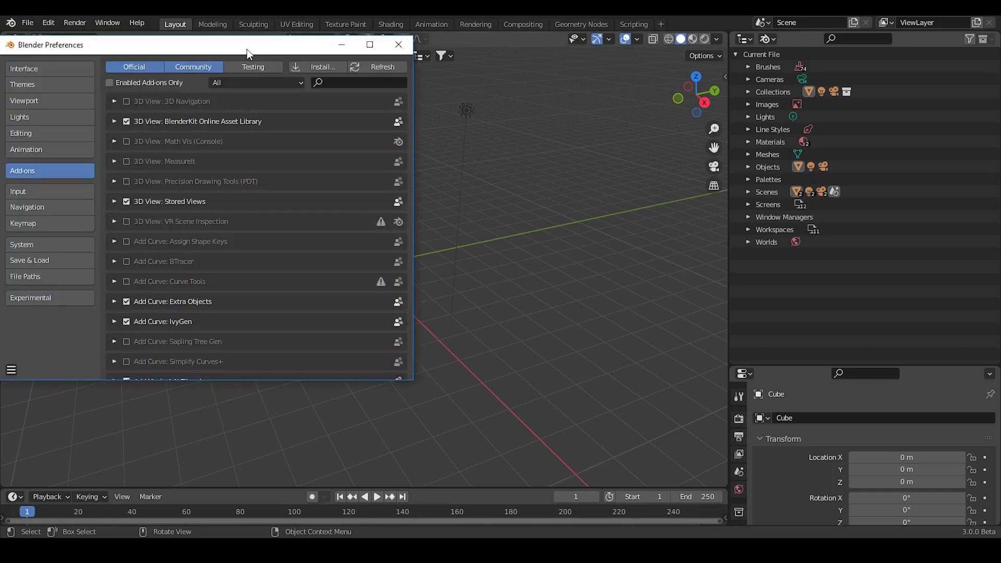
{"action": "left_click_drag", "start_coordinate": [246, 48], "coordinate": [301, 64]}
- Filter add-ons by 'node preset' and switch off Node: Node Presets
{"action": "left_click", "coordinate": [394, 98]}
{"action": "type", "text": "no"}
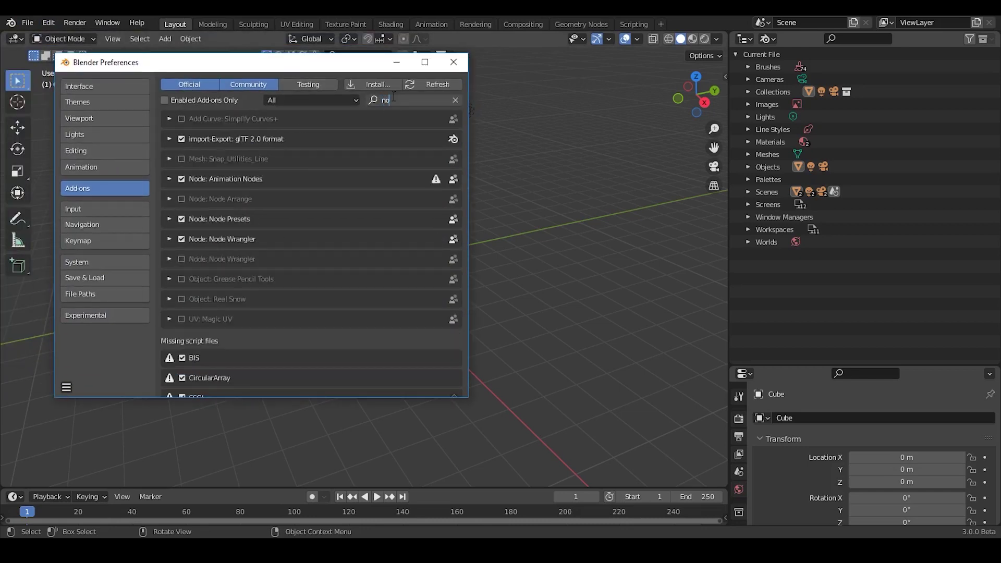
{"action": "type", "text": "de preset"}
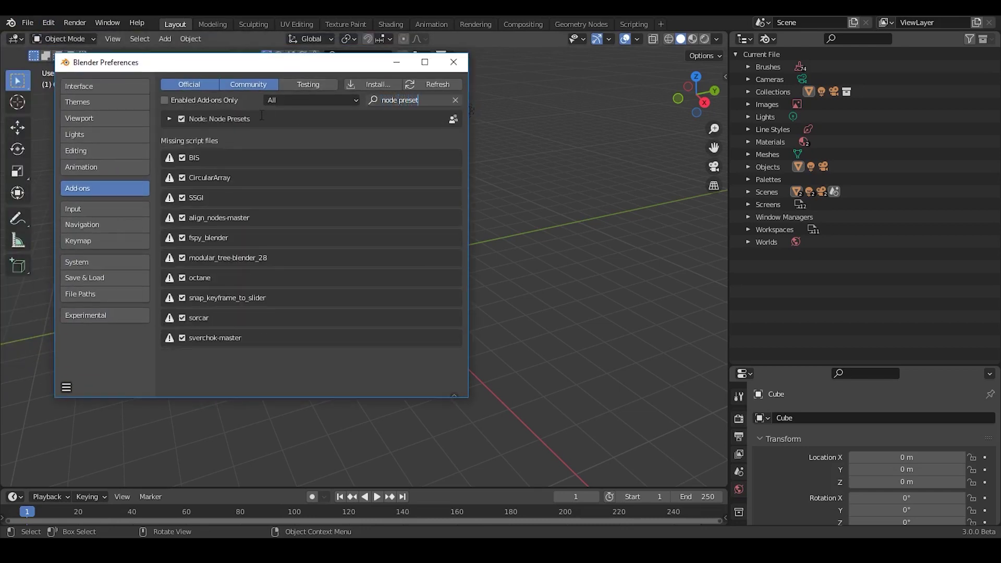
{"action": "key", "text": "Return"}
{"action": "left_click", "coordinate": [169, 118]}
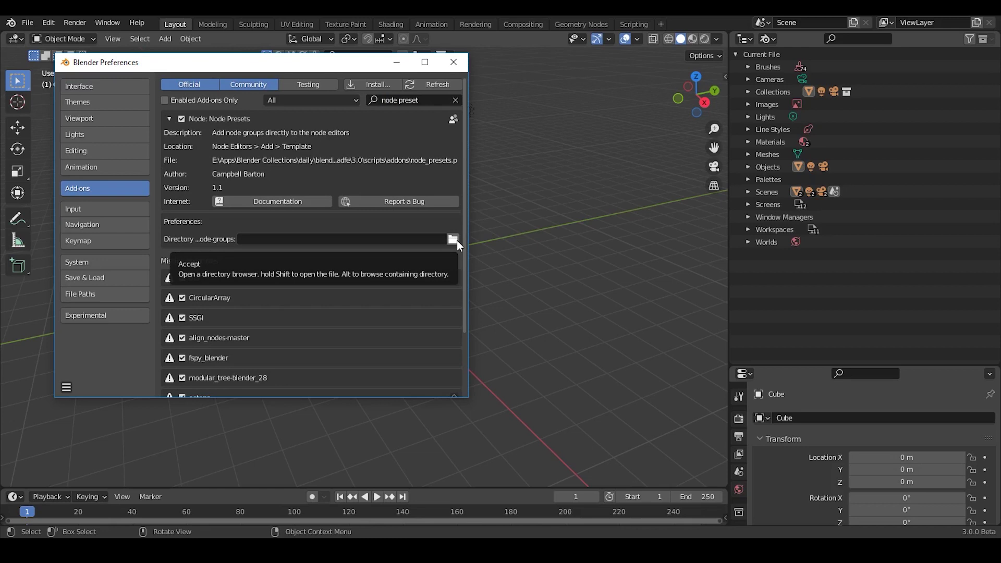
{"action": "left_click", "coordinate": [182, 120]}
{"action": "left_click", "coordinate": [168, 120]}
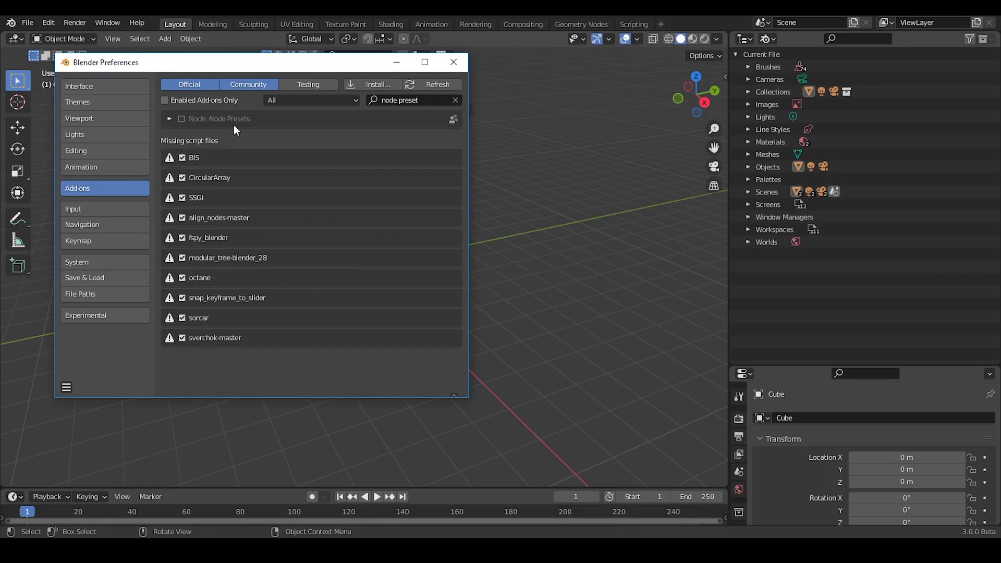
- Close Preferences and start File > Link to browse the 216. Preset Release folder
{"action": "left_click", "coordinate": [458, 65]}
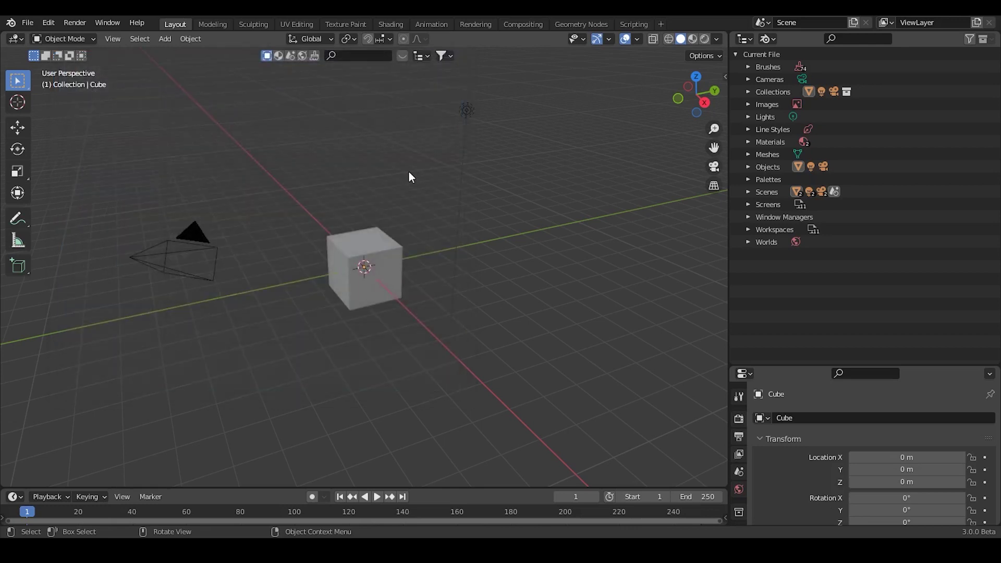
{"action": "left_click", "coordinate": [26, 26]}
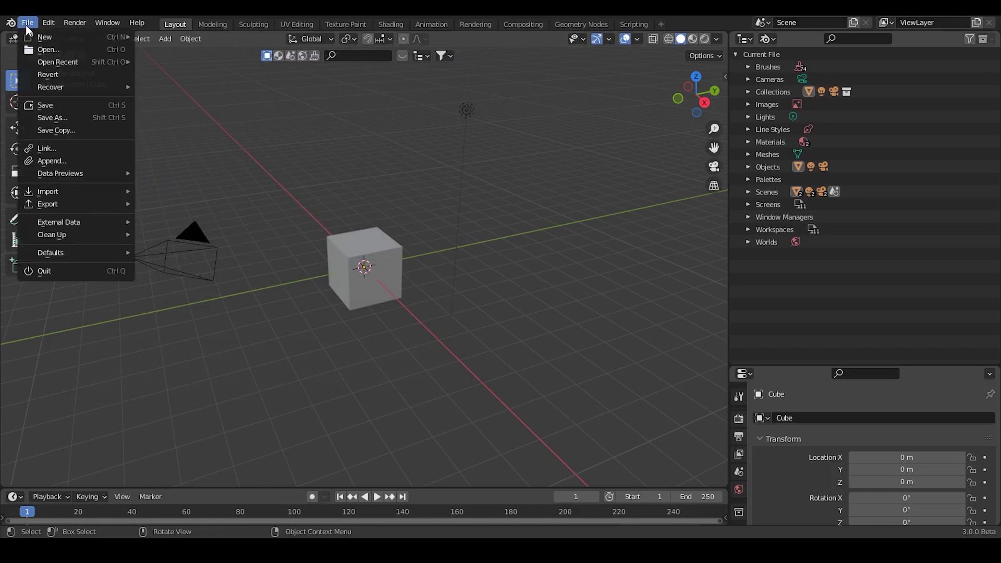
{"action": "left_click", "coordinate": [89, 149]}
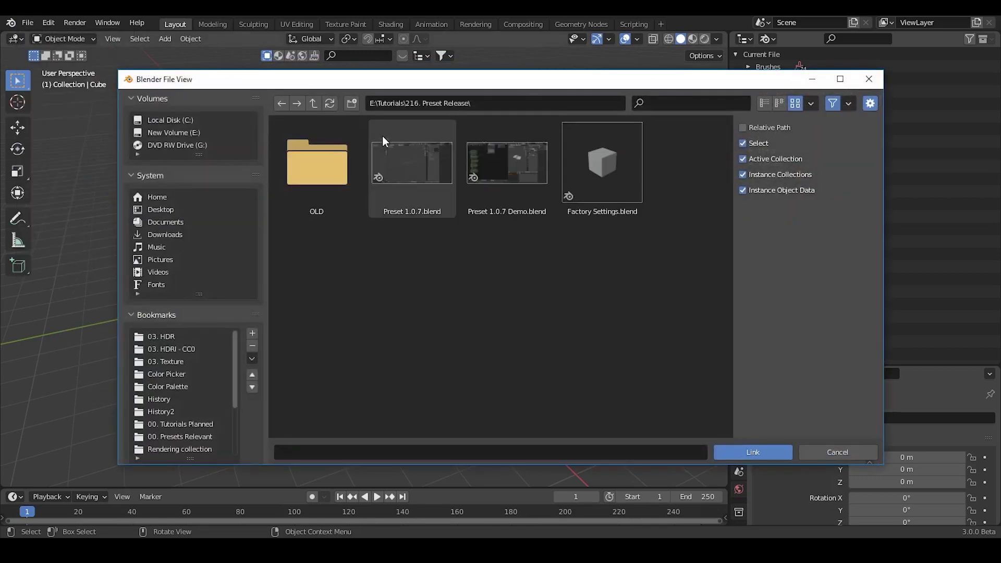
- Try selecting Preset 1.0.7 Demo.blend and Preset 1.0.7.blend individually and together
{"action": "left_click_drag", "start_coordinate": [527, 270], "coordinate": [399, 157]}
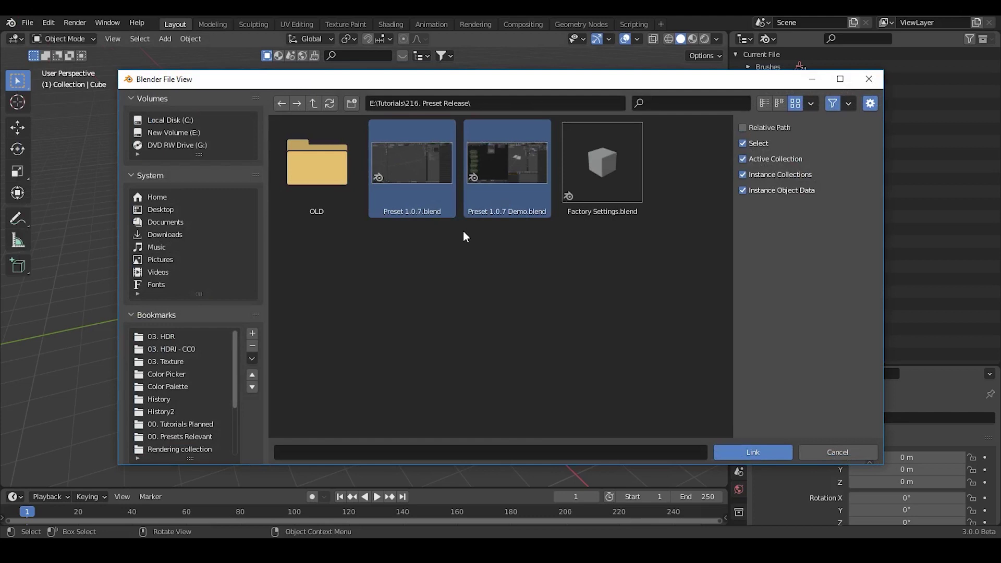
{"action": "left_click", "coordinate": [520, 225]}
{"action": "left_click", "coordinate": [506, 189]}
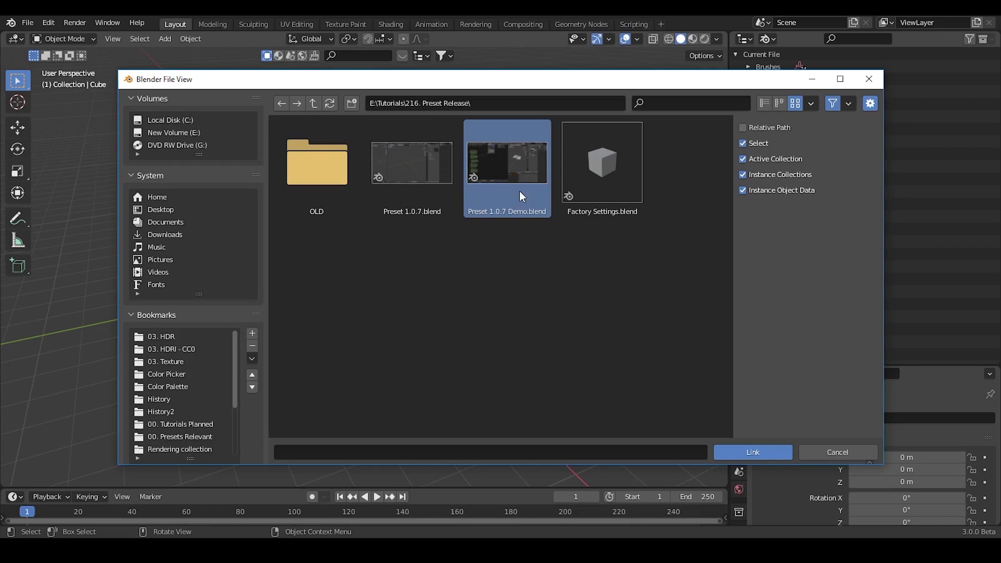
{"action": "left_click", "coordinate": [452, 169]}
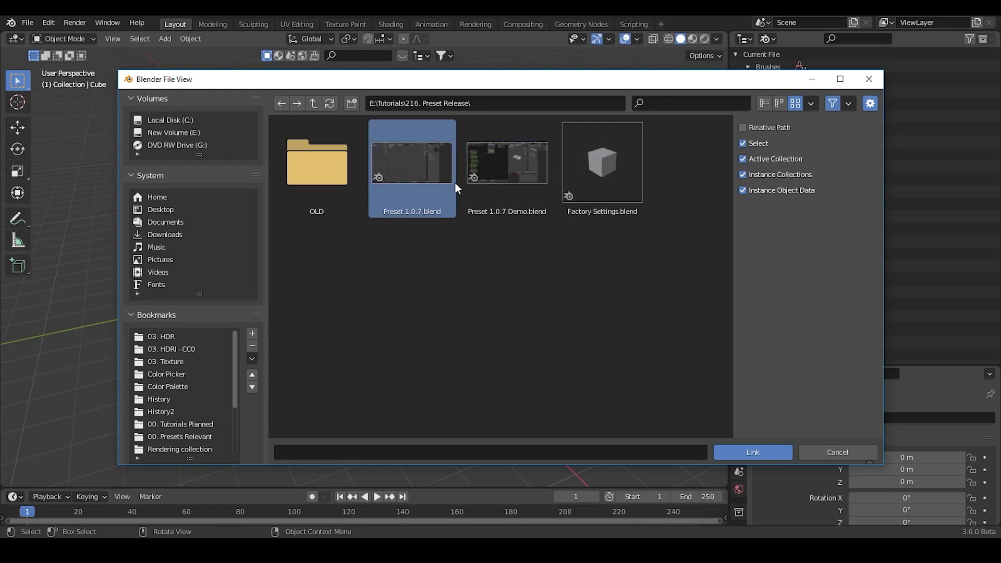
{"action": "mouse_move", "coordinate": [498, 232]}
{"action": "left_mouse_down"}
{"action": "mouse_move", "coordinate": [502, 244]}
{"action": "mouse_move", "coordinate": [418, 173]}
{"action": "left_mouse_up"}
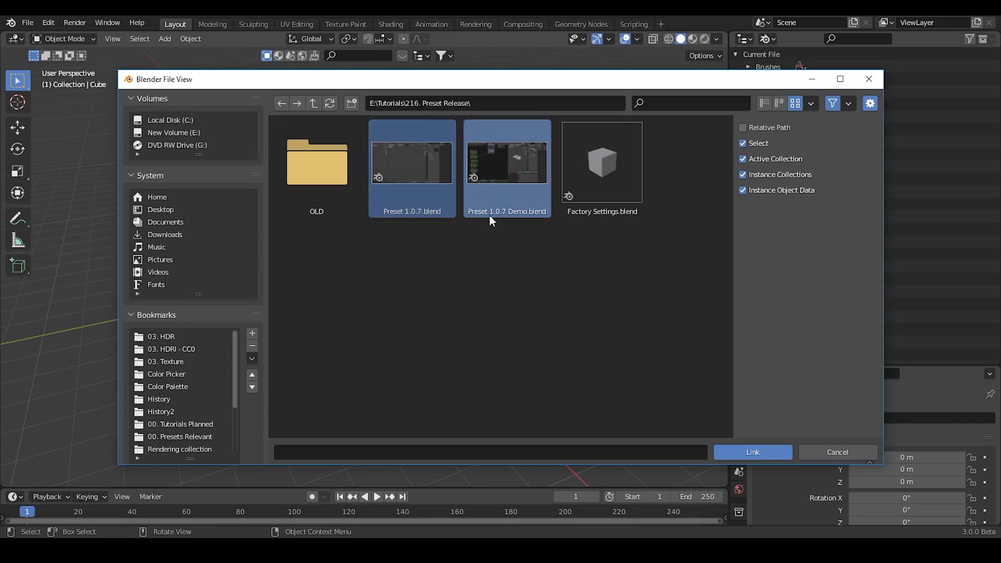
{"action": "left_click", "coordinate": [496, 230]}
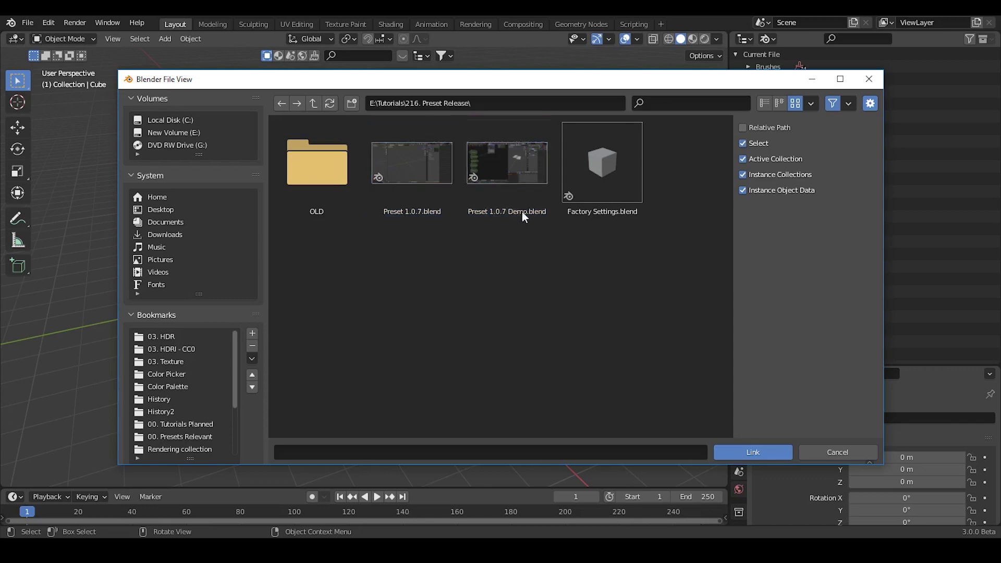
{"action": "left_click", "coordinate": [418, 183]}
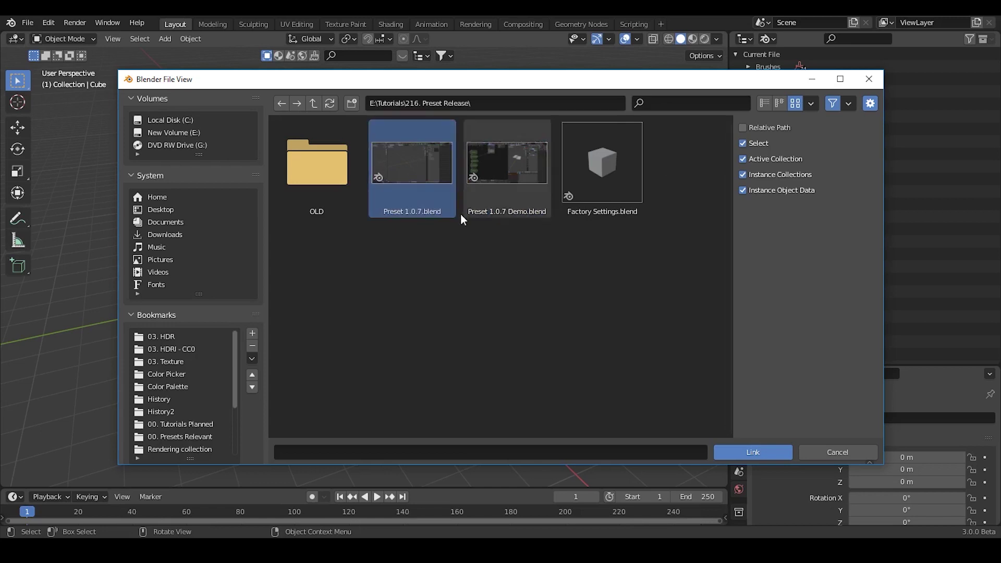
- Settle on Preset 1.0.7.blend alone and bring up its context menu
{"action": "left_click_drag", "start_coordinate": [514, 249], "coordinate": [424, 163]}
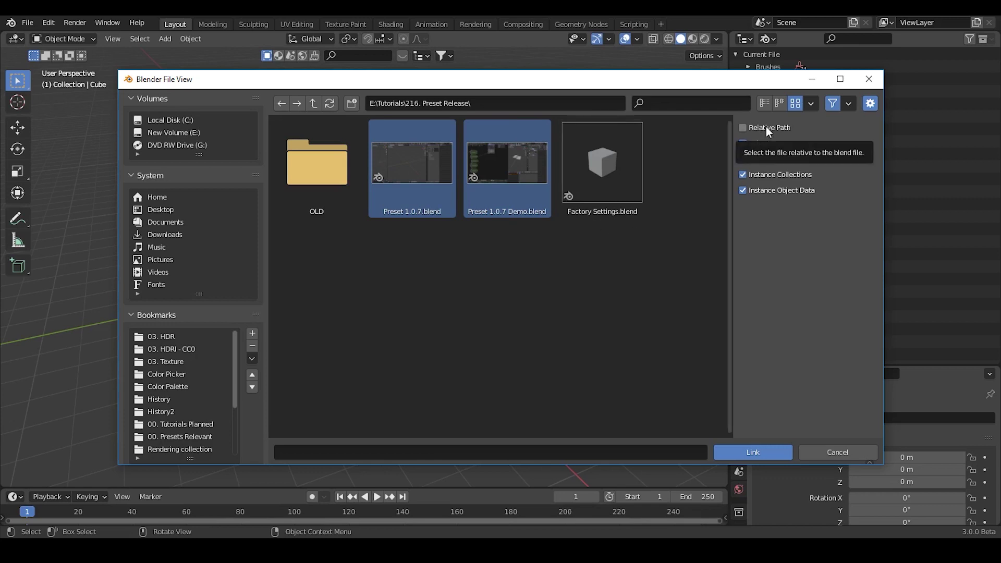
{"action": "left_click", "coordinate": [531, 255]}
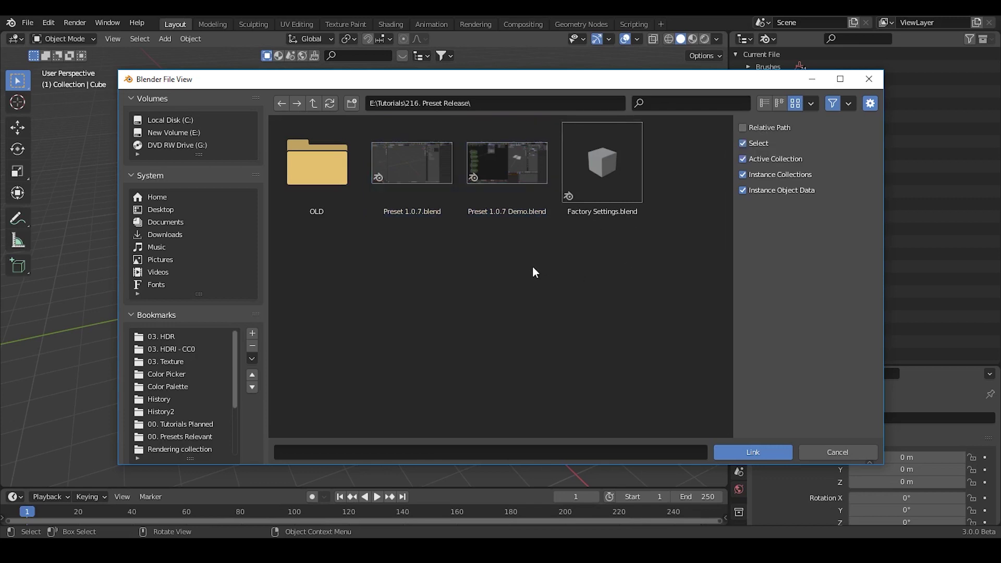
{"action": "left_click_drag", "start_coordinate": [534, 266], "coordinate": [421, 171]}
{"action": "left_click", "coordinate": [487, 267]}
{"action": "left_click", "coordinate": [420, 160]}
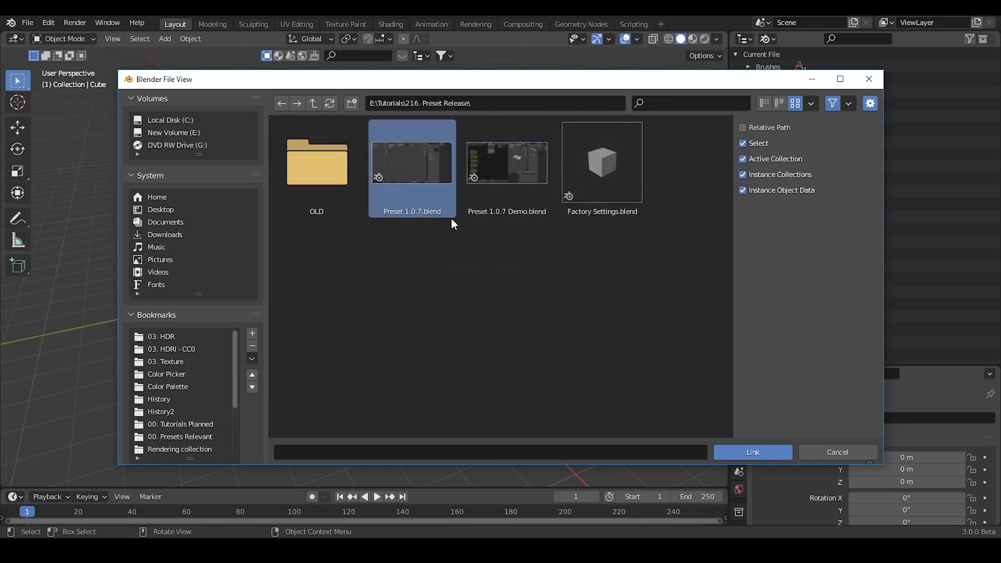
{"action": "right_click", "coordinate": [409, 178]}
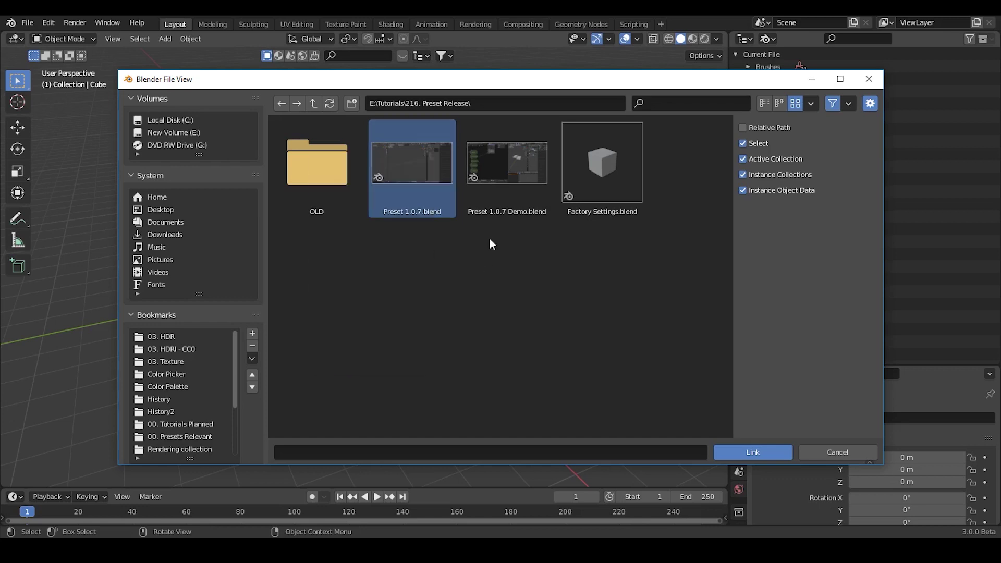
{"action": "right_click", "coordinate": [420, 174]}
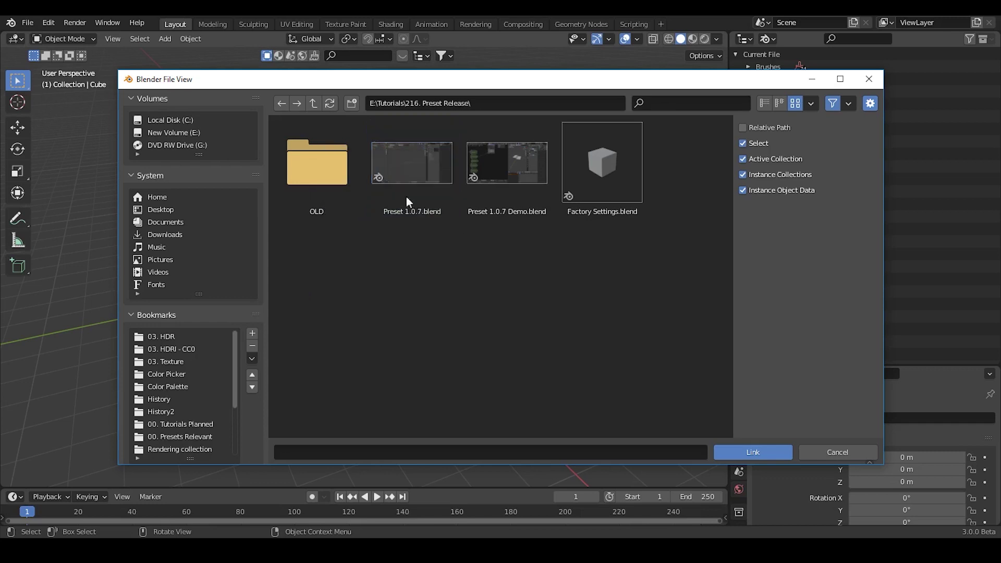
- Inside Preset 1.0.7.blend's NodeTree folder, select all node groups with A and link them
{"action": "double_click", "coordinate": [396, 173]}
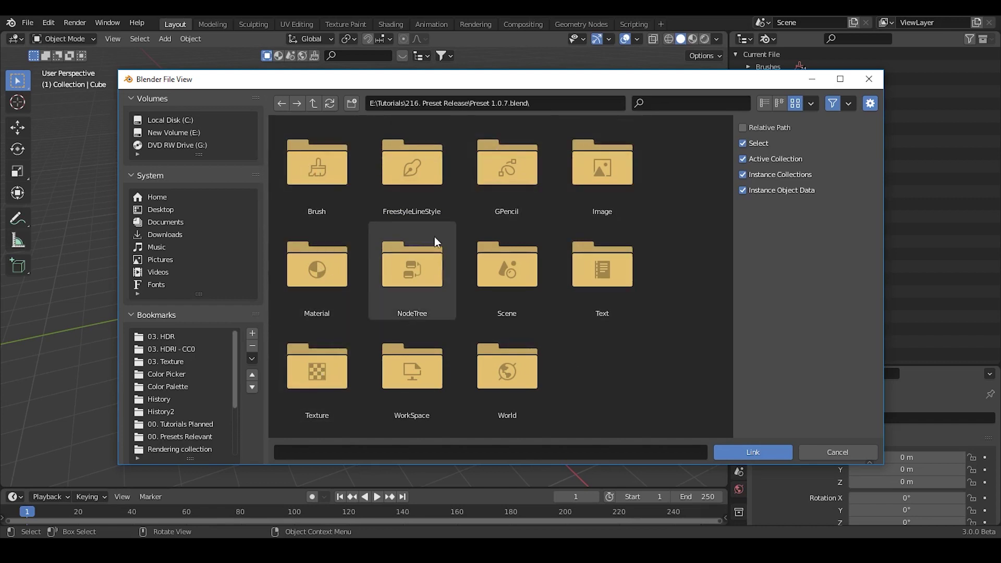
{"action": "left_click", "coordinate": [413, 282]}
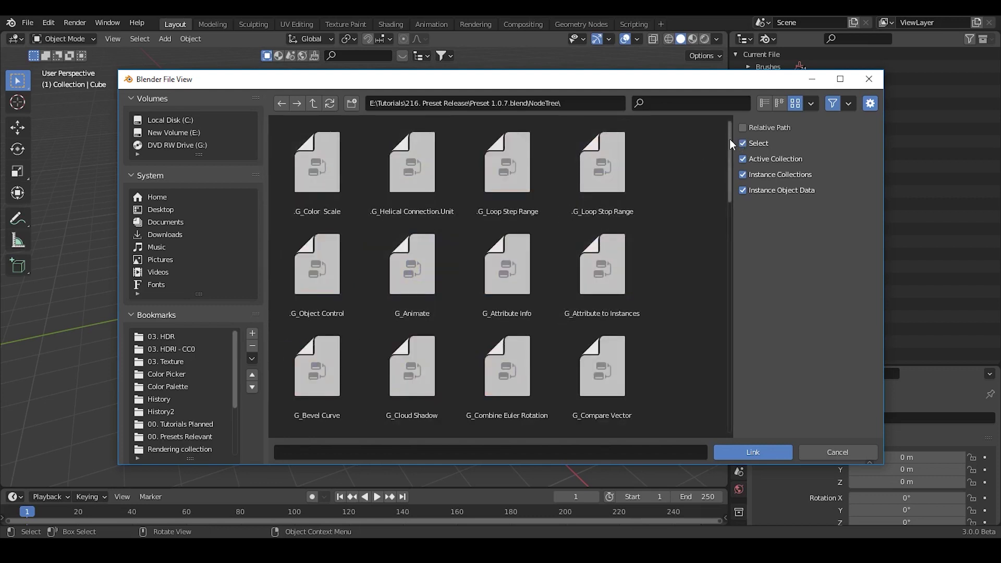
{"action": "mouse_move", "coordinate": [730, 139]}
{"action": "left_mouse_down"}
{"action": "mouse_move", "coordinate": [731, 414]}
{"action": "mouse_move", "coordinate": [730, 139]}
{"action": "left_mouse_up"}
{"action": "key", "text": "a"}
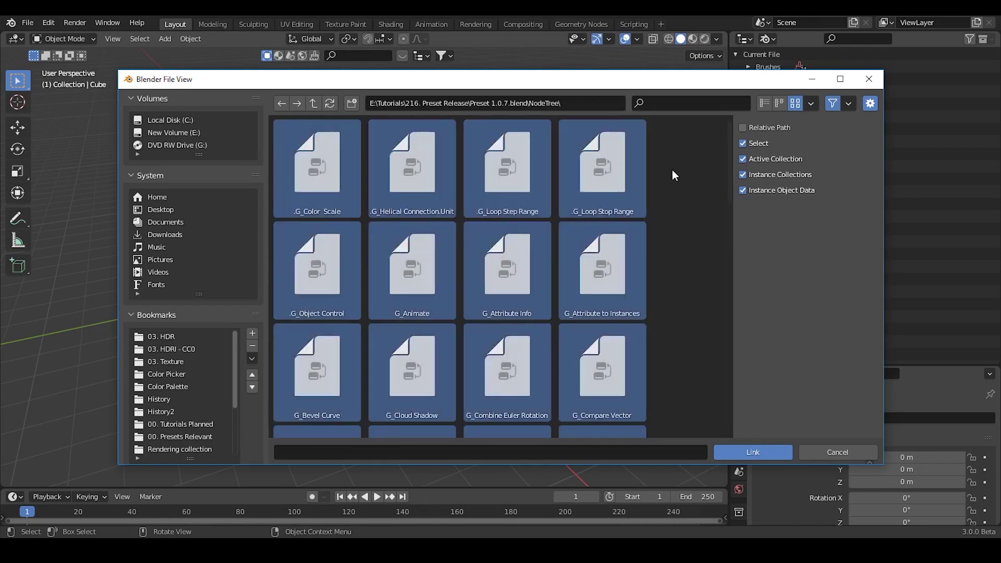
{"action": "left_click", "coordinate": [774, 450]}
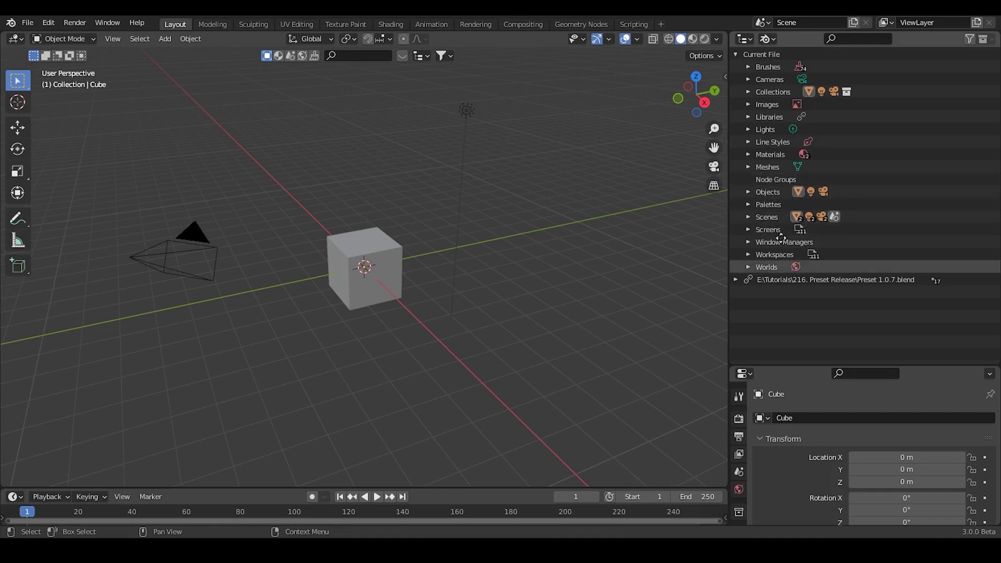
- Expand the linked preset library in the outliner to list its node groups
{"action": "left_click", "coordinate": [735, 280]}
{"action": "scroll", "coordinate": [784, 286], "scroll_direction": "down", "scroll_amount": 4}
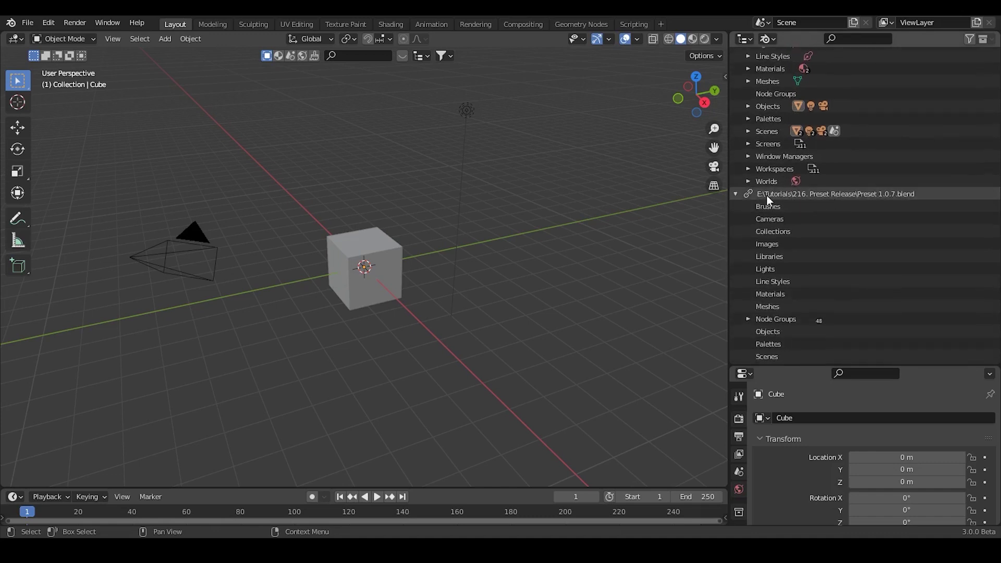
{"action": "scroll", "coordinate": [842, 305], "scroll_direction": "down", "scroll_amount": 4}
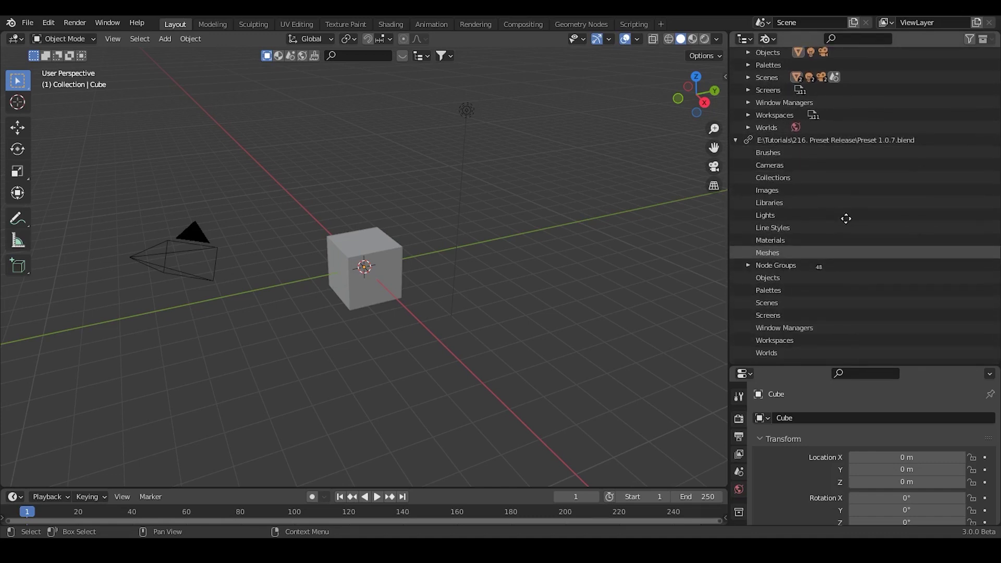
{"action": "left_click", "coordinate": [749, 265]}
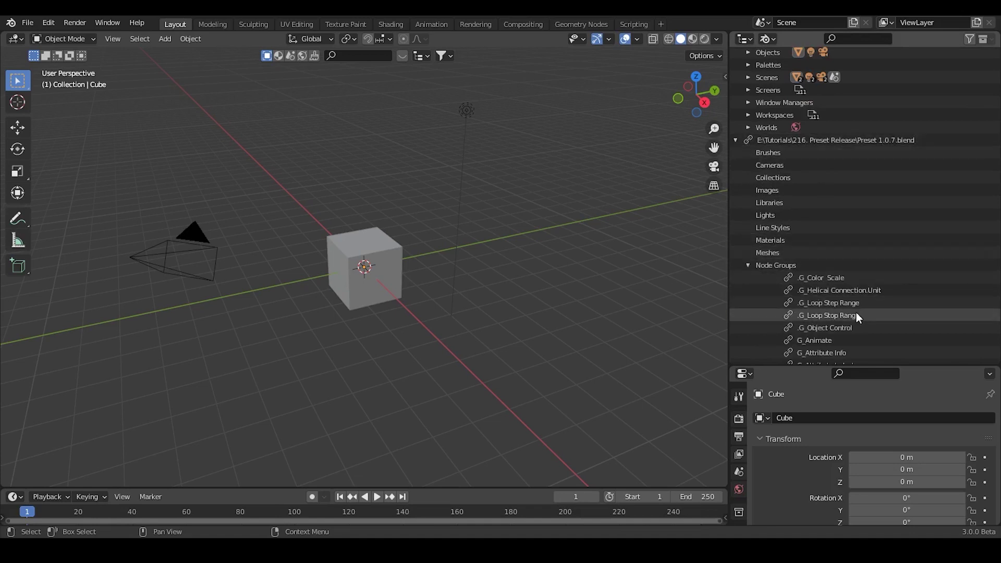
{"action": "middle_click_drag", "start_coordinate": [856, 316], "coordinate": [874, 246]}
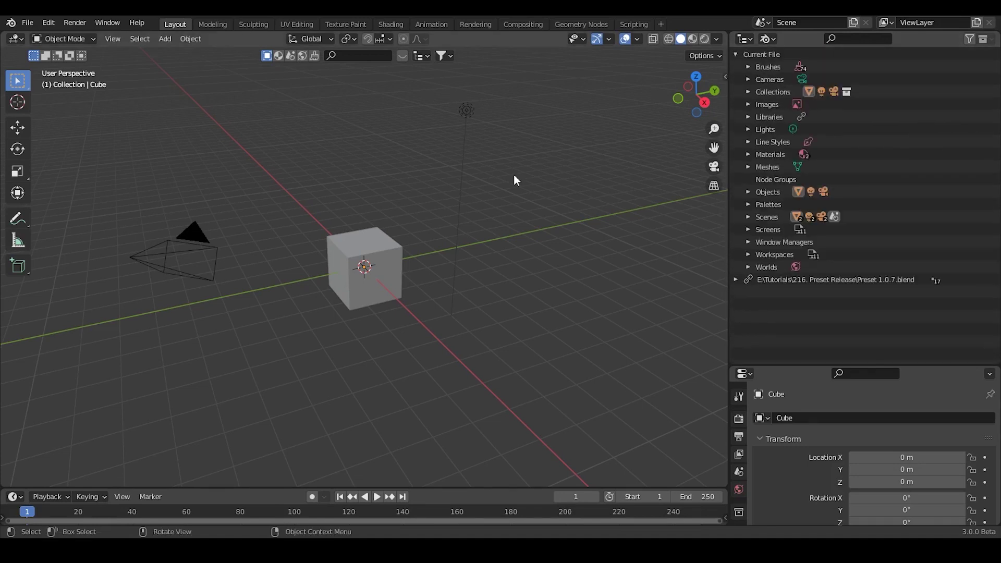
- In the Geometry Nodes workspace, select the cube and create a new node tree
{"action": "left_click", "coordinate": [568, 24]}
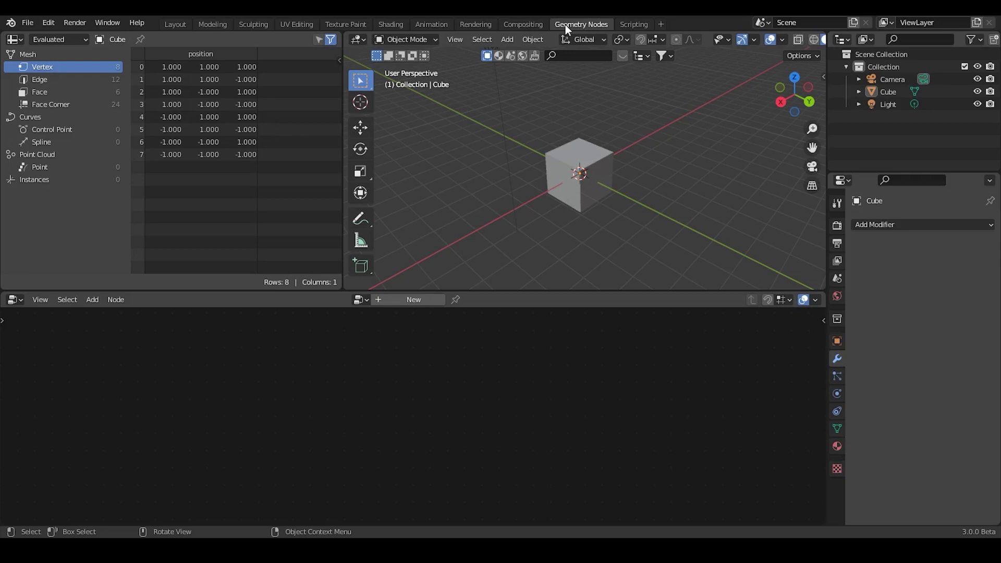
{"action": "left_click", "coordinate": [584, 173]}
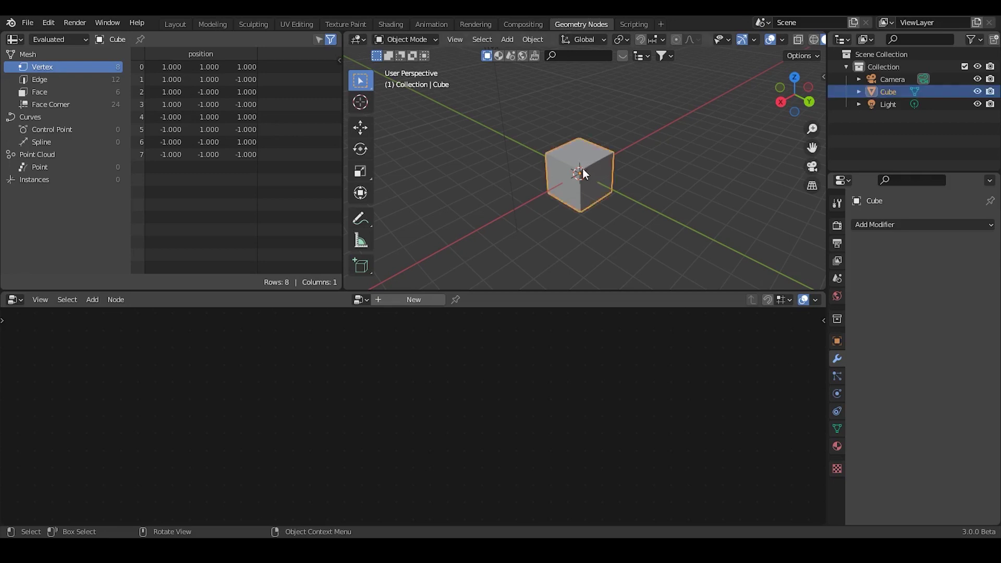
{"action": "left_click", "coordinate": [387, 300]}
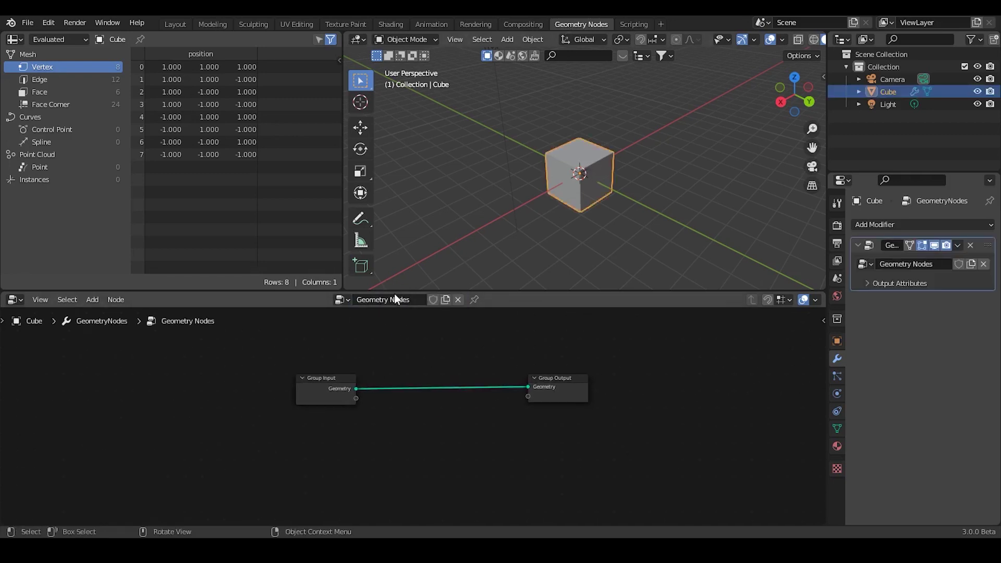
{"action": "left_click_drag", "start_coordinate": [393, 290], "coordinate": [411, 176]}
{"action": "scroll", "coordinate": [407, 333], "scroll_direction": "up", "scroll_amount": 3}
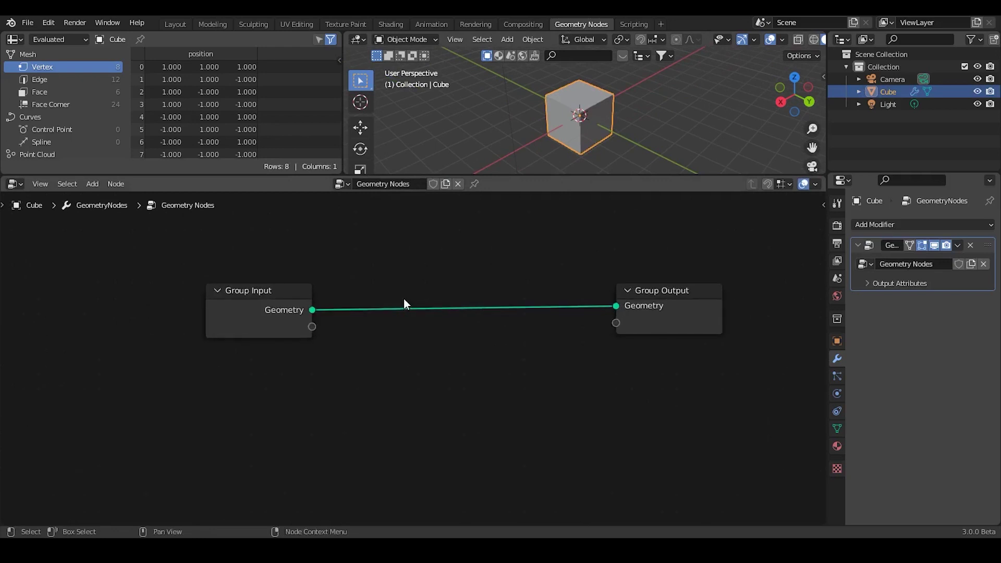
{"action": "scroll", "coordinate": [367, 243], "scroll_direction": "up", "scroll_amount": 2, "text": "shift"}
- Search 'directional' in the Shift+A menu and place a G_Directional Falloff node
{"action": "key", "text": "shift+a"}
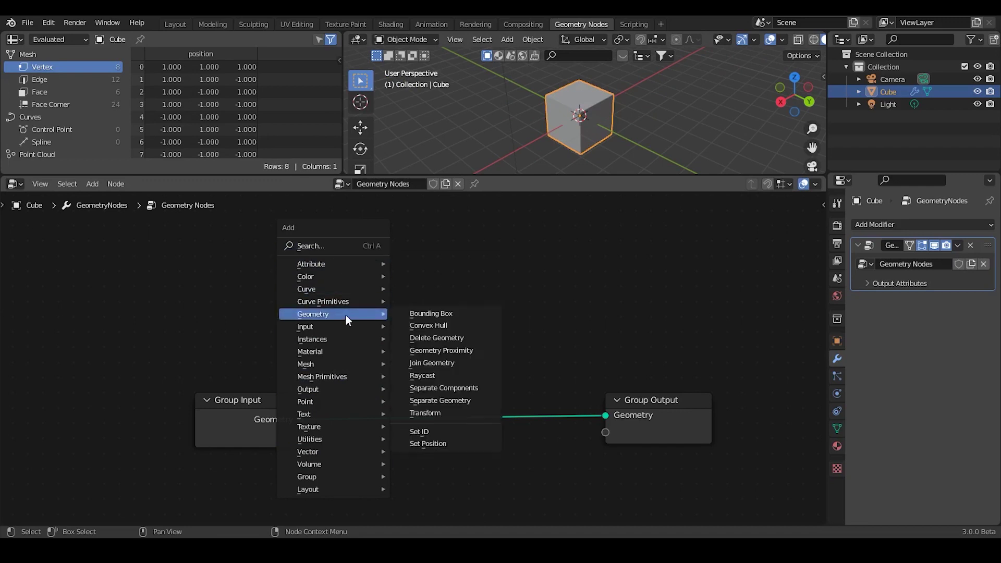
{"action": "mouse_move", "coordinate": [352, 477]}
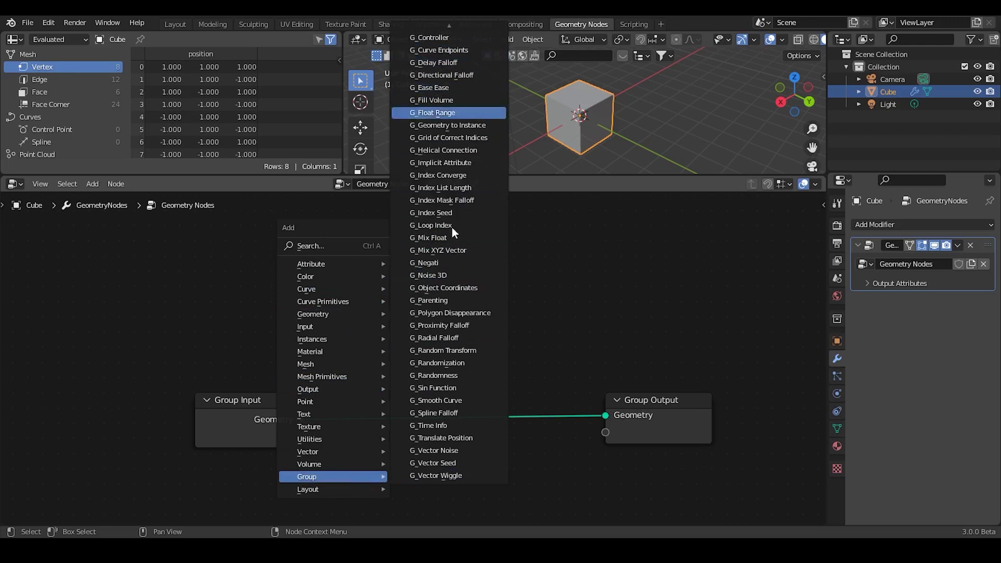
{"action": "left_click", "coordinate": [351, 247]}
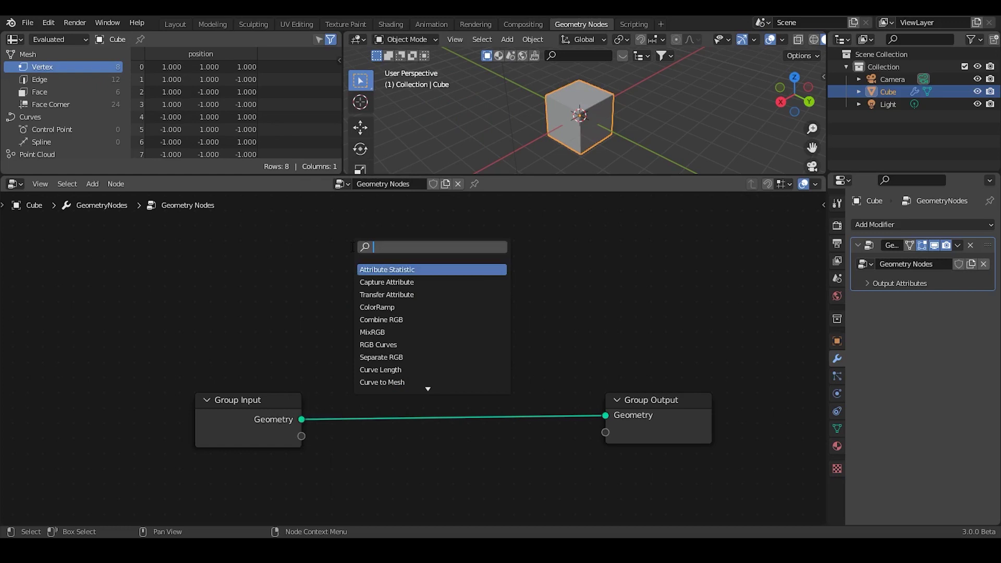
{"action": "type", "text": "directional"}
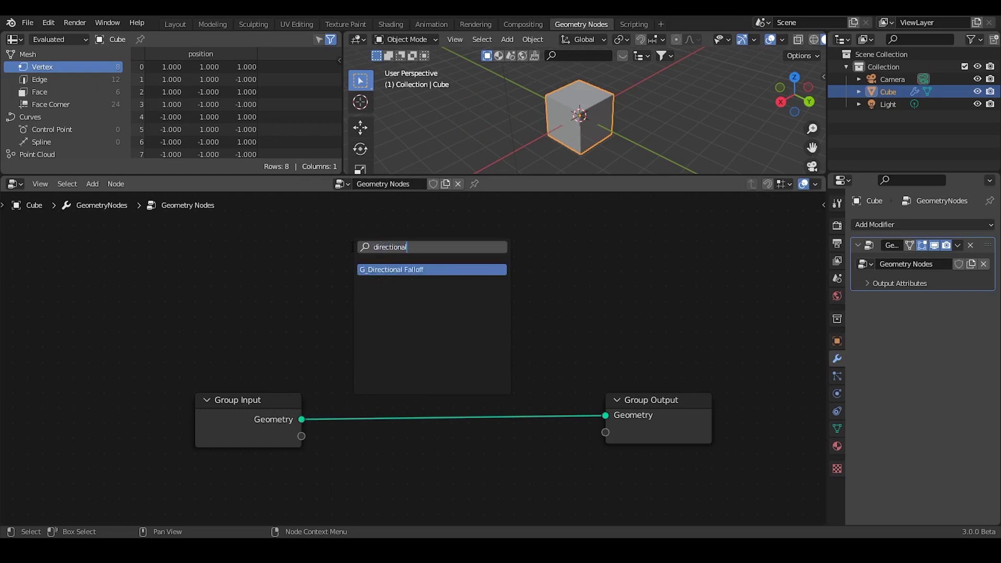
{"action": "key", "text": "Return"}
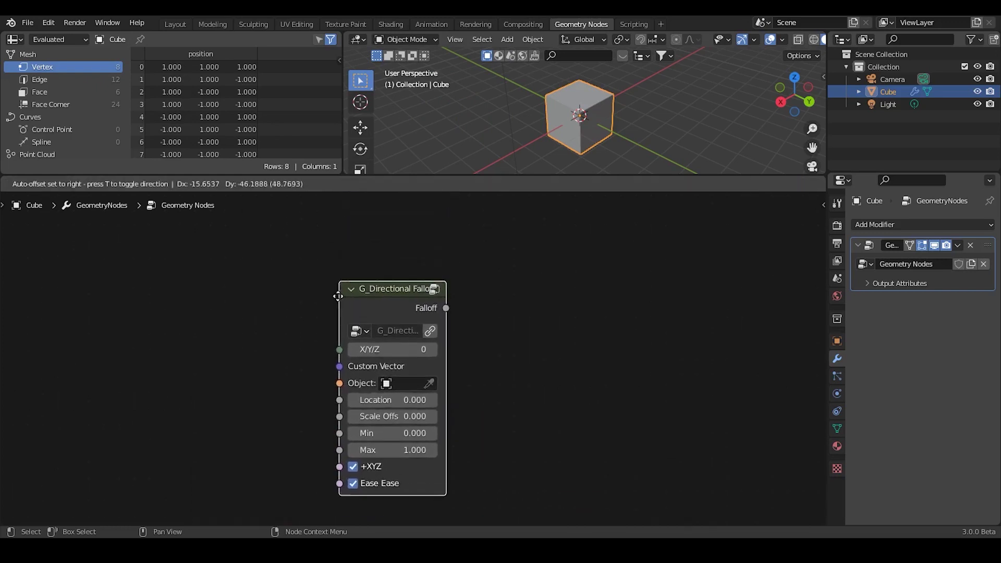
{"action": "left_click", "coordinate": [389, 336]}
{"action": "middle_click_drag", "start_coordinate": [389, 336], "coordinate": [389, 277]}
{"action": "left_click_drag", "start_coordinate": [376, 263], "coordinate": [369, 267]}
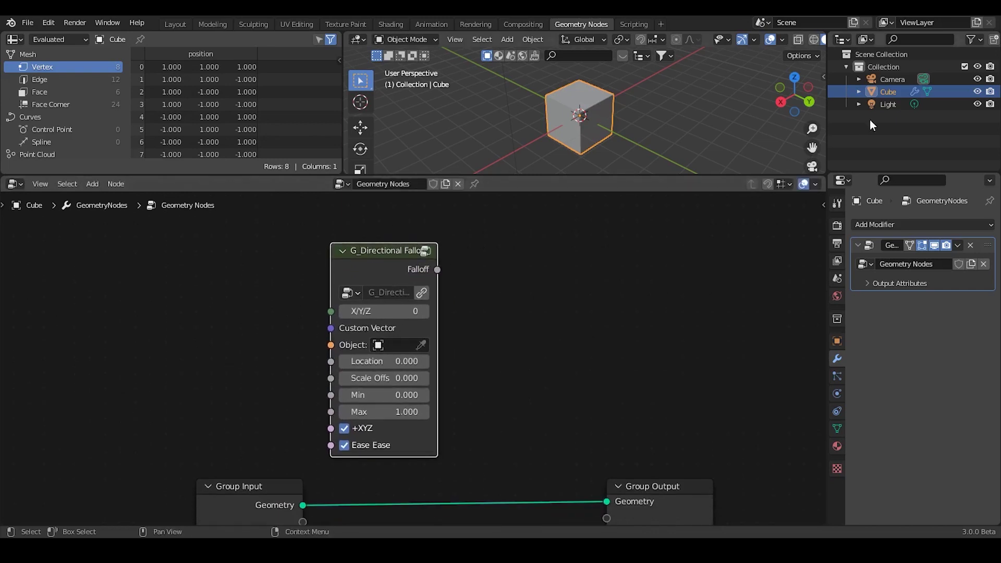
{"action": "left_click_drag", "start_coordinate": [882, 176], "coordinate": [881, 314]}
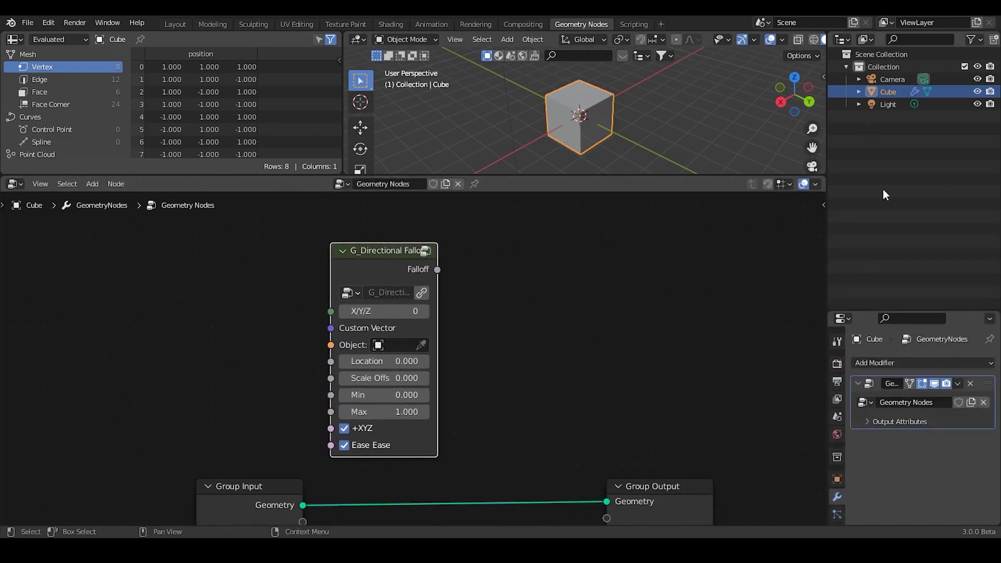
- Switch the outliner to Blender File mode and expand the file's Node Groups
{"action": "left_click", "coordinate": [862, 40]}
{"action": "left_click", "coordinate": [862, 96]}
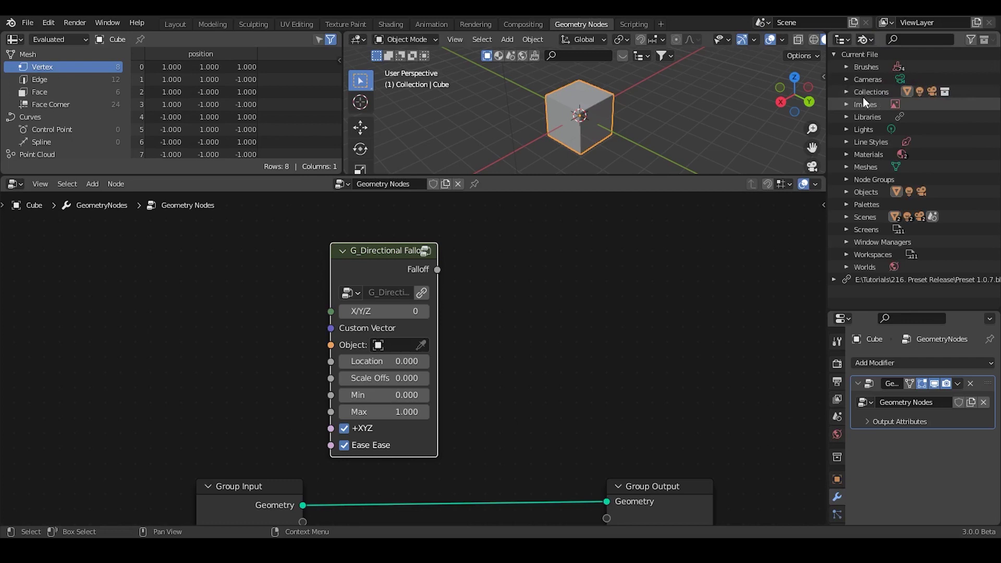
{"action": "left_click", "coordinate": [847, 180]}
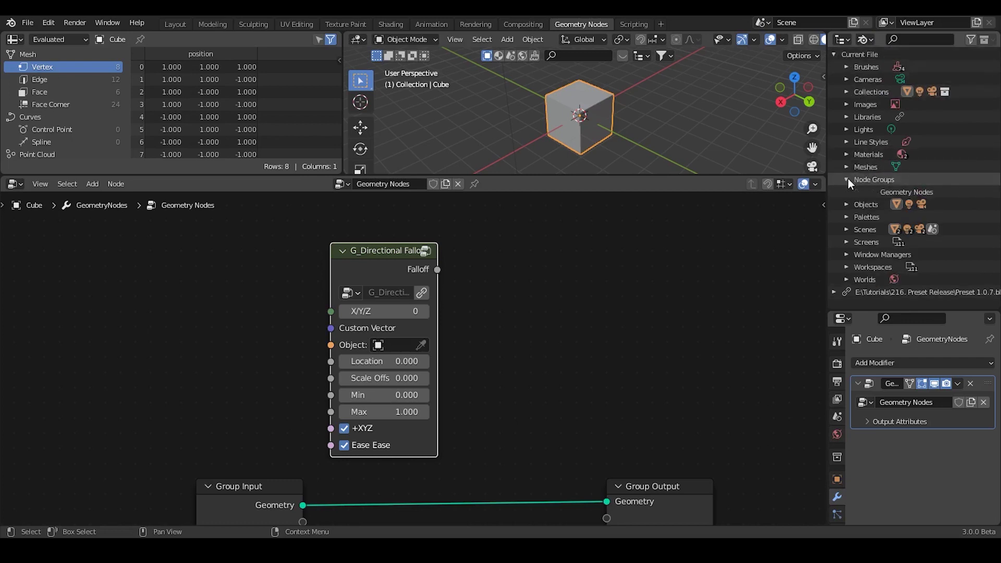
{"action": "left_click_drag", "start_coordinate": [889, 192], "coordinate": [886, 199]}
{"action": "middle_click_drag", "start_coordinate": [885, 200], "coordinate": [888, 180]}
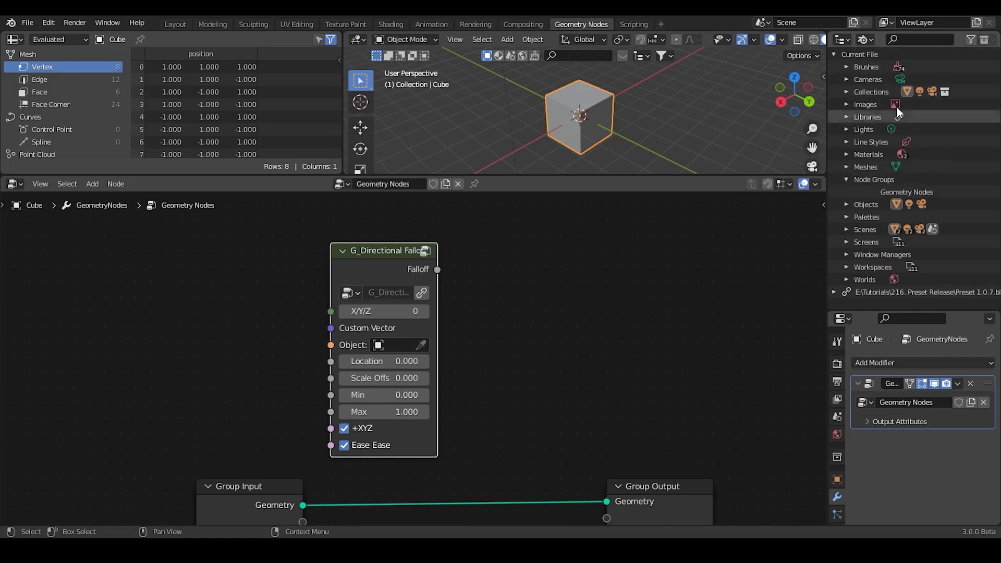
- Browse the linked library's node groups, then widen the column showing the Geometry Nodes tree
{"action": "left_click", "coordinate": [836, 291]}
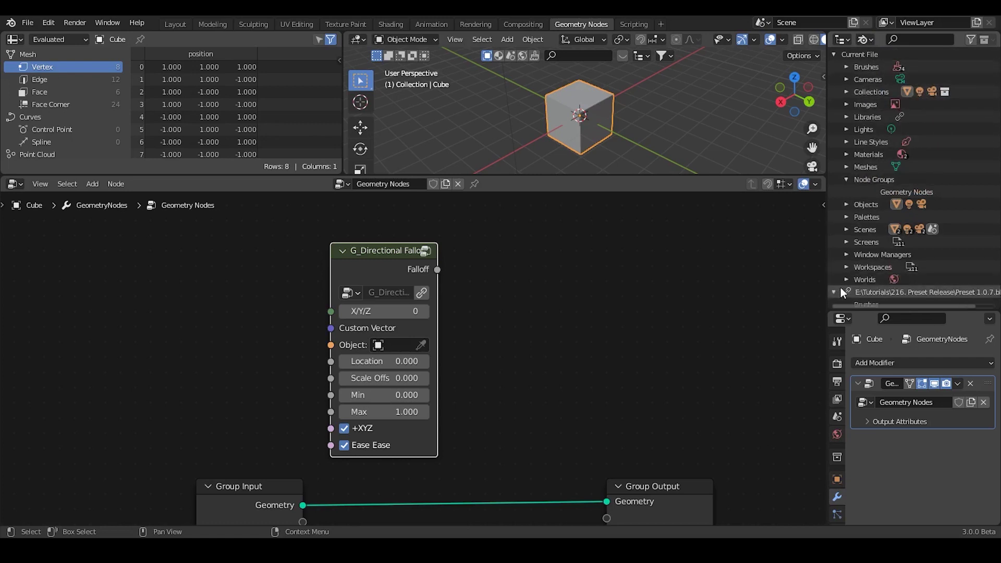
{"action": "middle_click_drag", "start_coordinate": [882, 280], "coordinate": [883, 210]}
{"action": "scroll", "coordinate": [884, 210], "scroll_direction": "down", "scroll_amount": 5}
{"action": "left_click", "coordinate": [846, 264]}
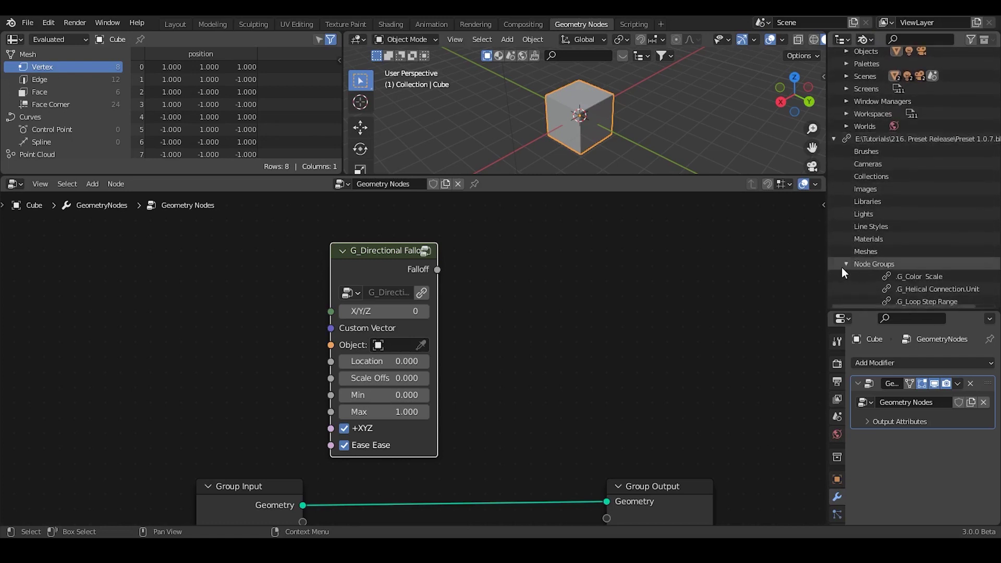
{"action": "scroll", "coordinate": [844, 262], "scroll_direction": "down", "scroll_amount": 1}
{"action": "left_click", "coordinate": [835, 129]}
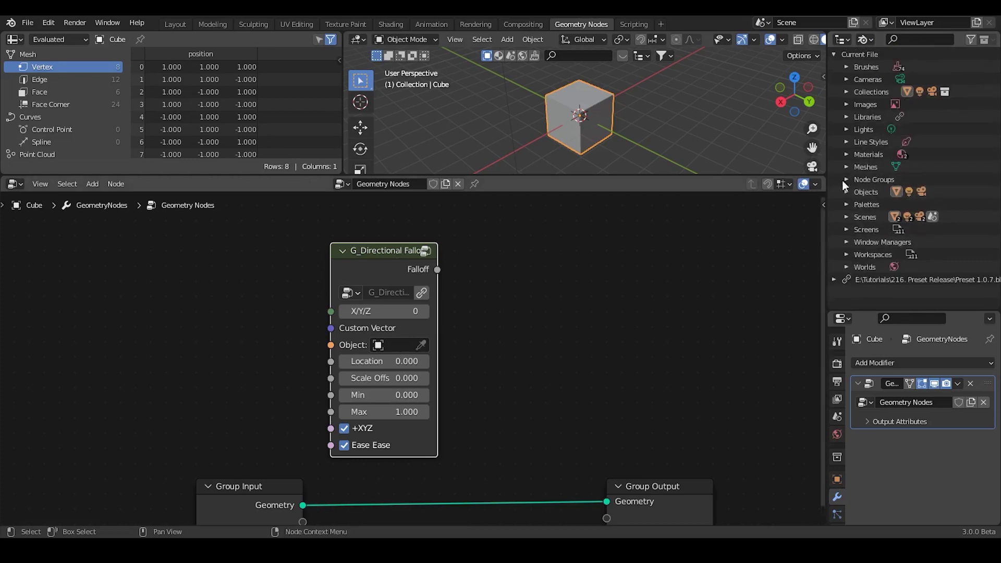
{"action": "left_click_drag", "start_coordinate": [826, 208], "coordinate": [794, 206]}
{"action": "left_click", "coordinate": [813, 180]}
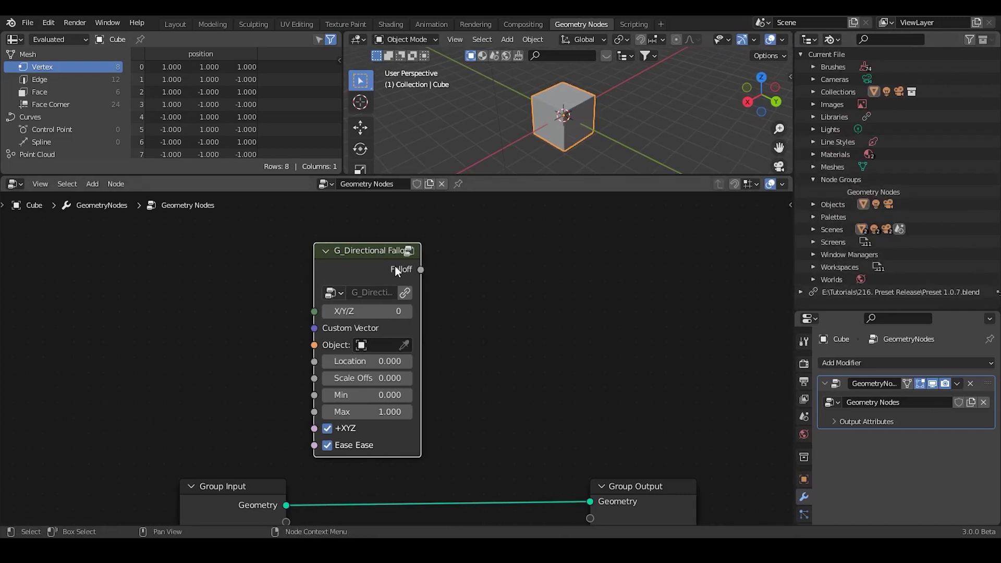
- Sketch annotation strokes beside the G_Directional Falloff node, then erase them
{"action": "middle_click_drag", "start_coordinate": [876, 243], "coordinate": [871, 165]}
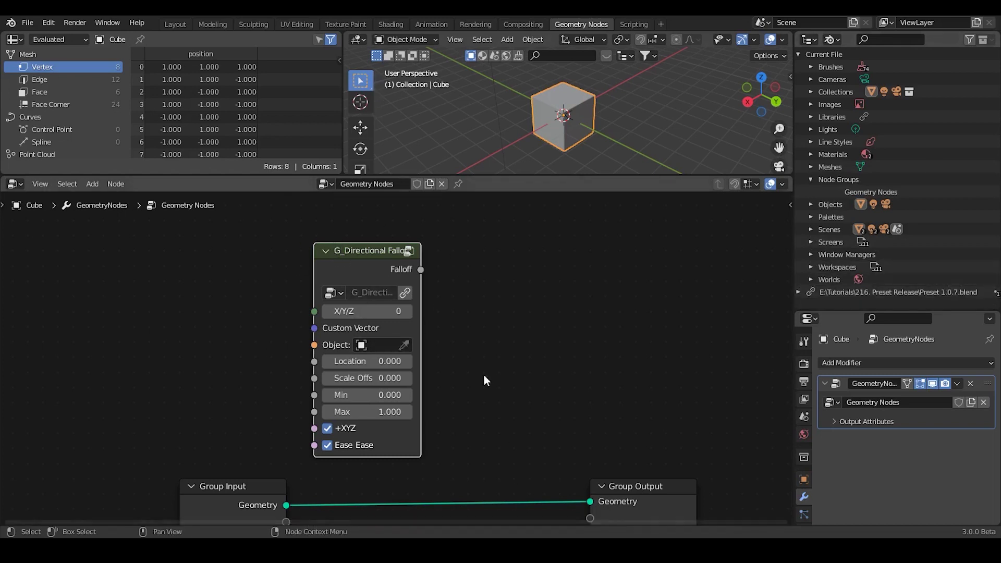
{"action": "mouse_move", "coordinate": [272, 261]}
{"action": "left_mouse_down"}
{"action": "mouse_move", "coordinate": [272, 379]}
{"action": "mouse_move", "coordinate": [429, 258]}
{"action": "mouse_move", "coordinate": [443, 342]}
{"action": "left_mouse_up"}
{"action": "mouse_move", "coordinate": [322, 238]}
{"action": "right_mouse_down"}
{"action": "mouse_move", "coordinate": [297, 256]}
{"action": "mouse_move", "coordinate": [269, 362]}
{"action": "mouse_move", "coordinate": [436, 291]}
{"action": "mouse_move", "coordinate": [433, 315]}
{"action": "right_mouse_up"}
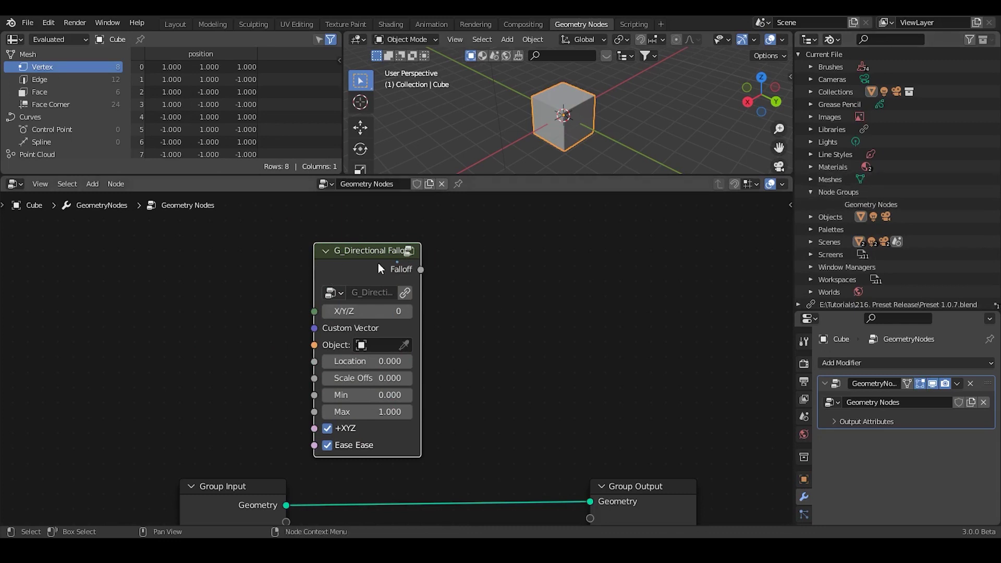
- Resize the outliner and properties areas to rebalance their heights
{"action": "scroll", "coordinate": [909, 302], "scroll_direction": "down", "scroll_amount": 1}
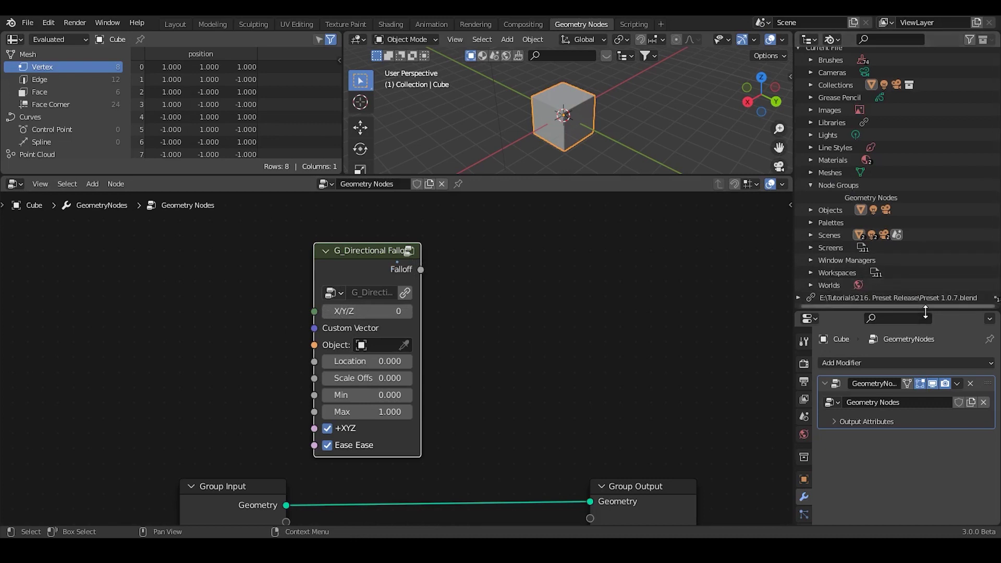
{"action": "left_click_drag", "start_coordinate": [922, 310], "coordinate": [921, 368]}
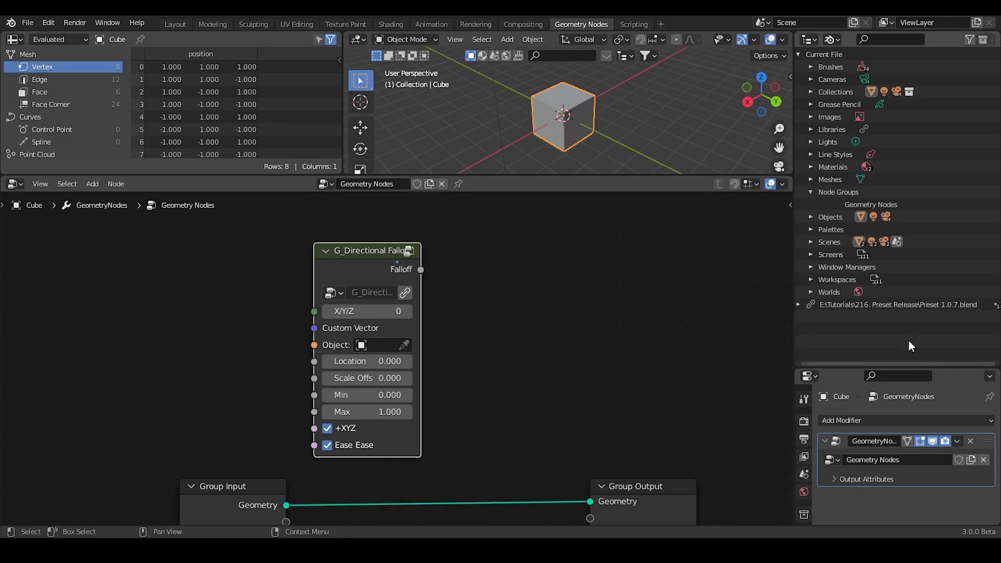
{"action": "left_click_drag", "start_coordinate": [911, 368], "coordinate": [904, 318]}
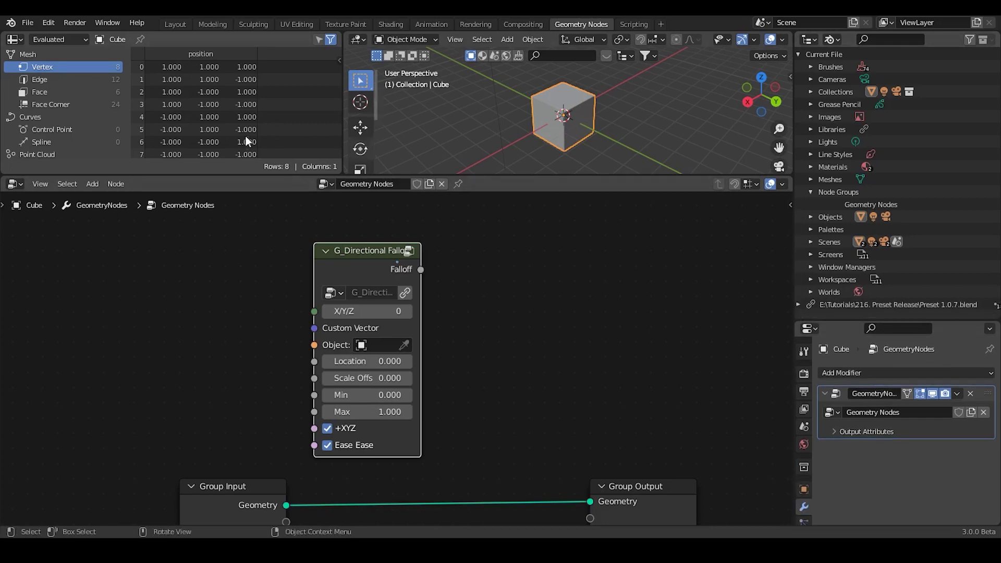
- Search add-ons for 'node preset', tick Node: Node Presets, and close Preferences
{"action": "left_click", "coordinate": [46, 22]}
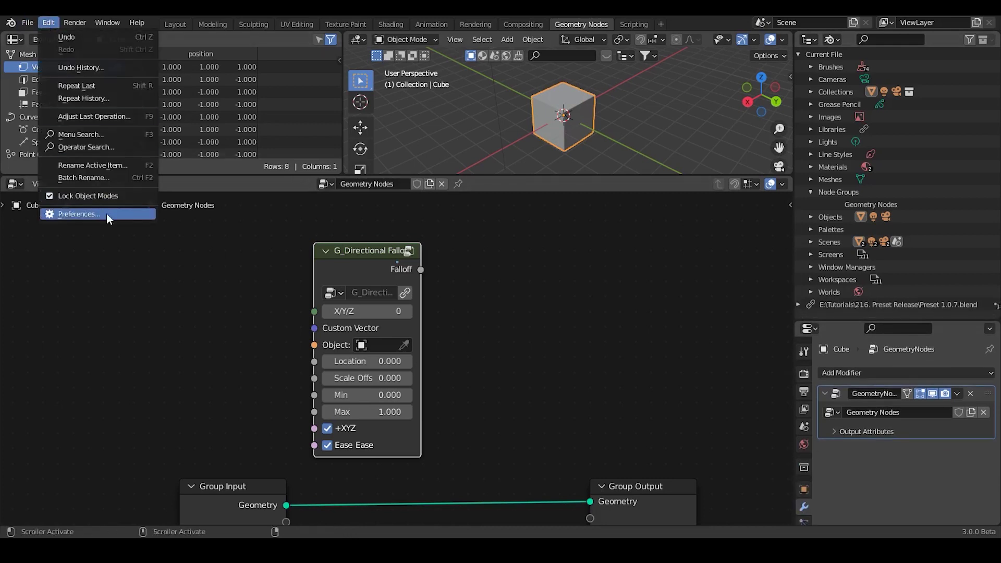
{"action": "left_click", "coordinate": [106, 214]}
{"action": "left_click", "coordinate": [331, 81]}
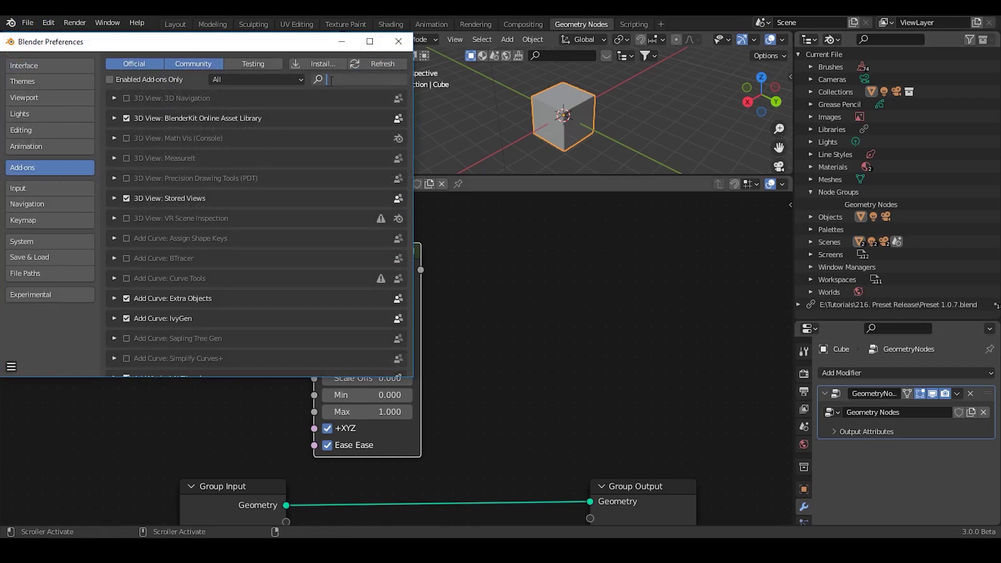
{"action": "type", "text": "node preset"}
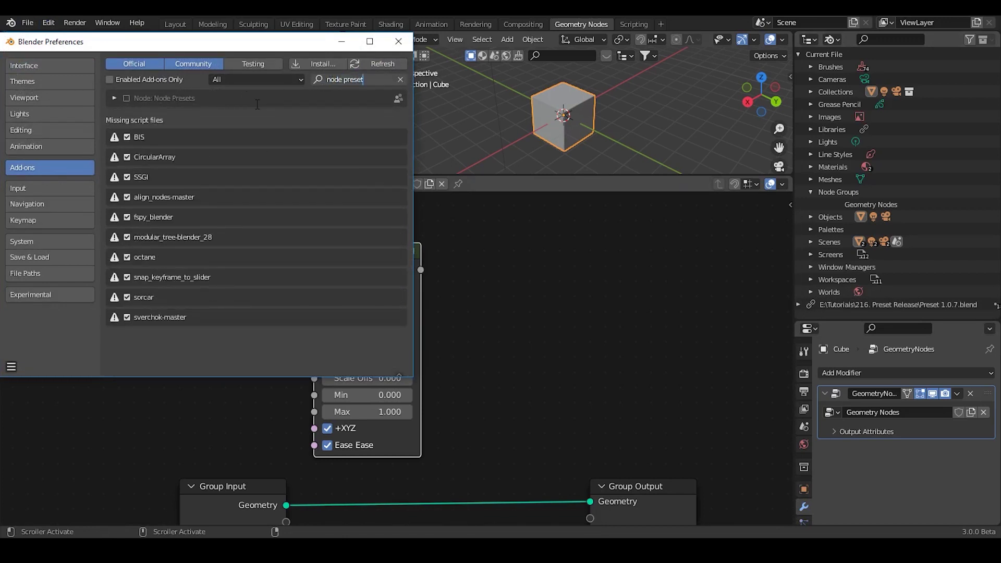
{"action": "left_click", "coordinate": [126, 98]}
{"action": "left_click", "coordinate": [114, 98]}
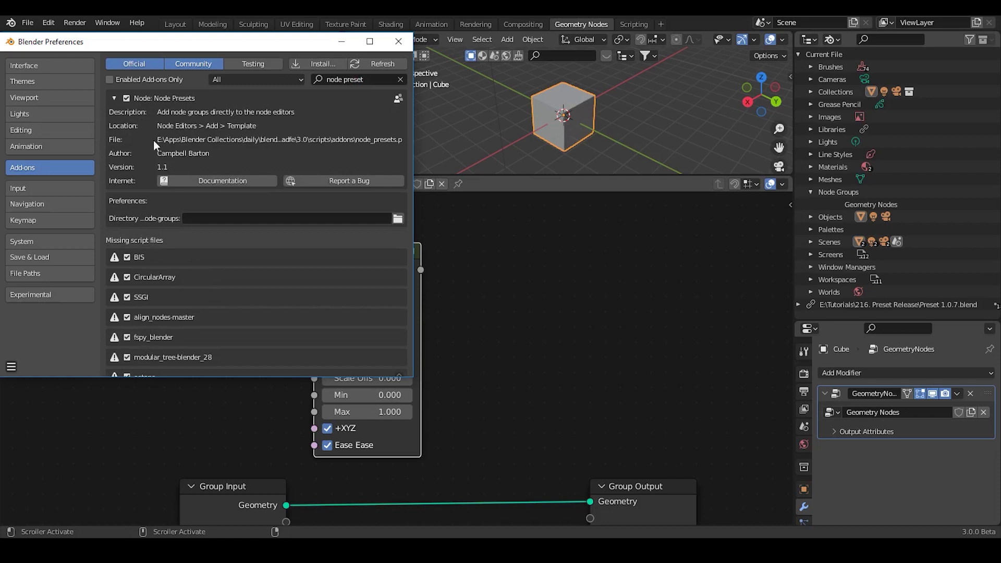
{"action": "left_click", "coordinate": [398, 42]}
{"action": "left_click", "coordinate": [30, 23]}
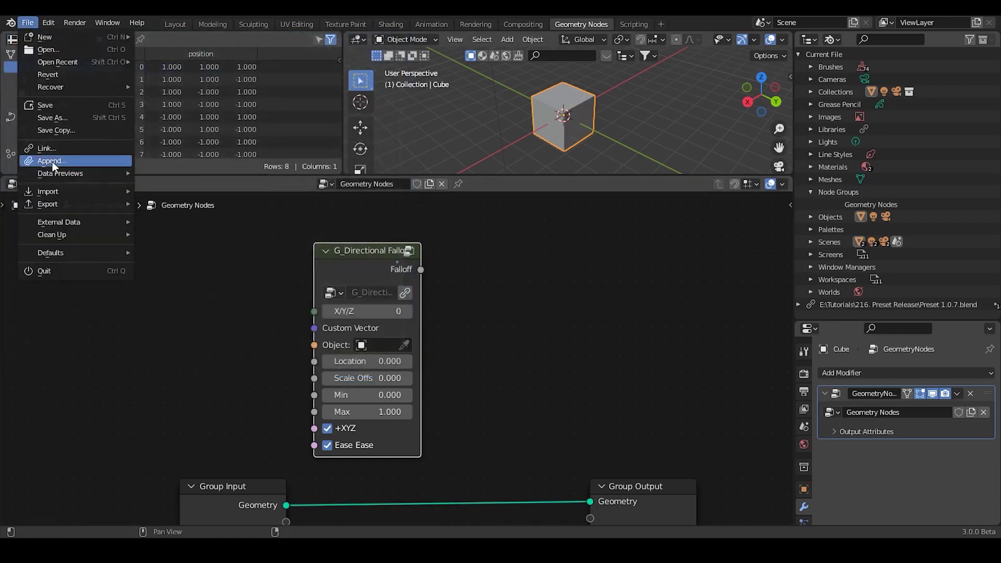
{"action": "left_click", "coordinate": [484, 284]}
- Select the G_Directional Falloff node and drag it up-left, enlarging the outliner area
{"action": "middle_click_drag", "start_coordinate": [485, 304], "coordinate": [467, 294]}
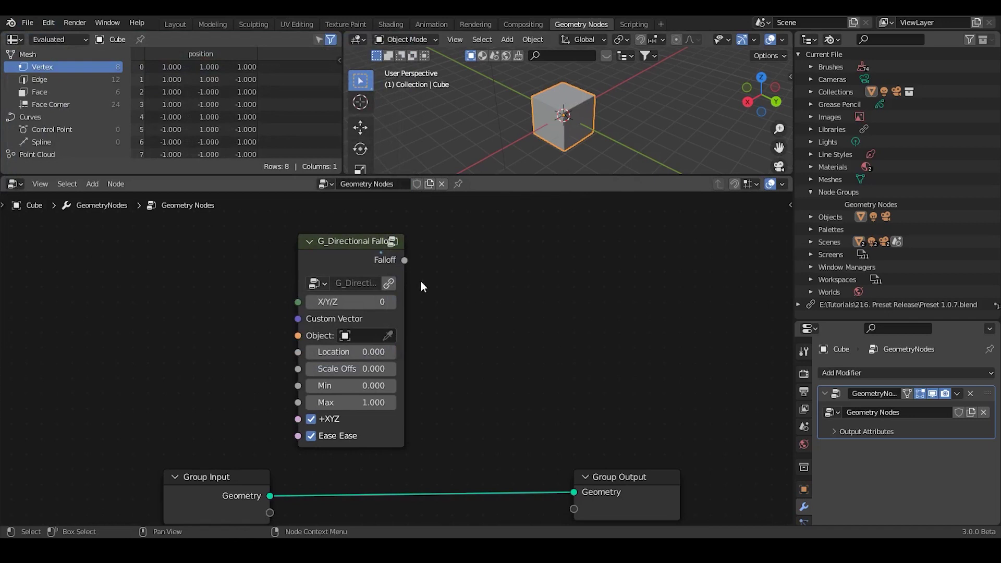
{"action": "left_click", "coordinate": [345, 258]}
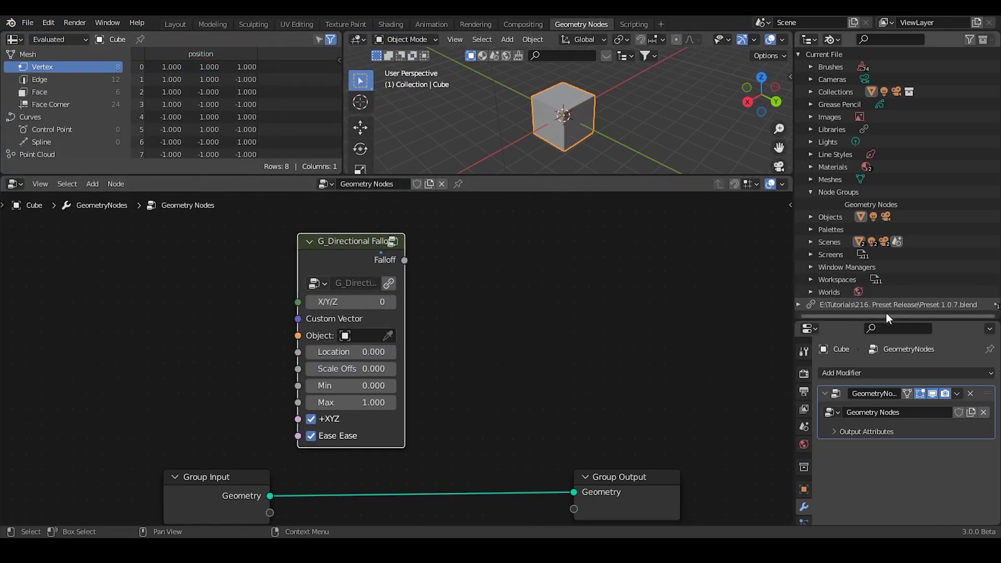
{"action": "left_click_drag", "start_coordinate": [891, 321], "coordinate": [893, 383]}
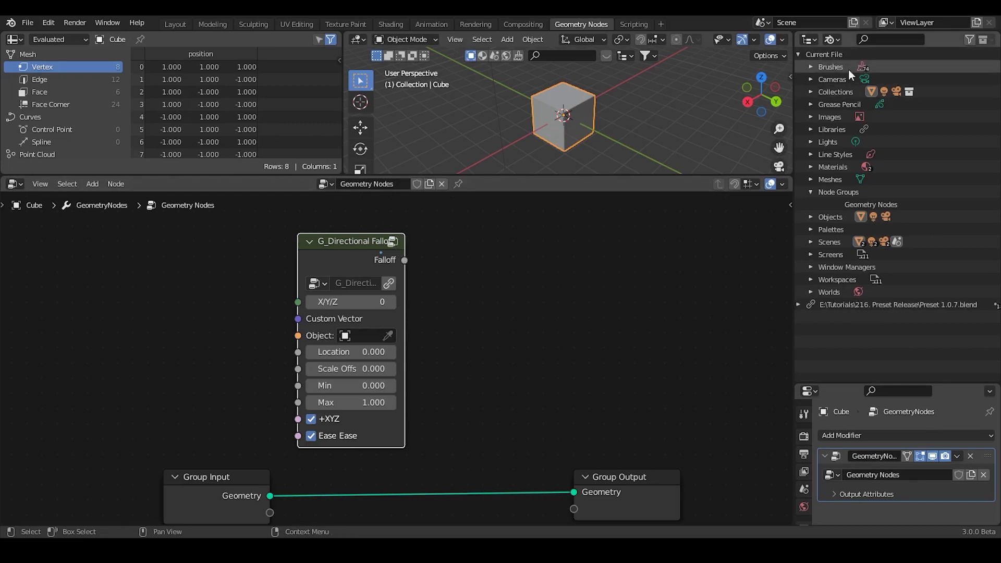
{"action": "left_click_drag", "start_coordinate": [359, 252], "coordinate": [343, 246]}
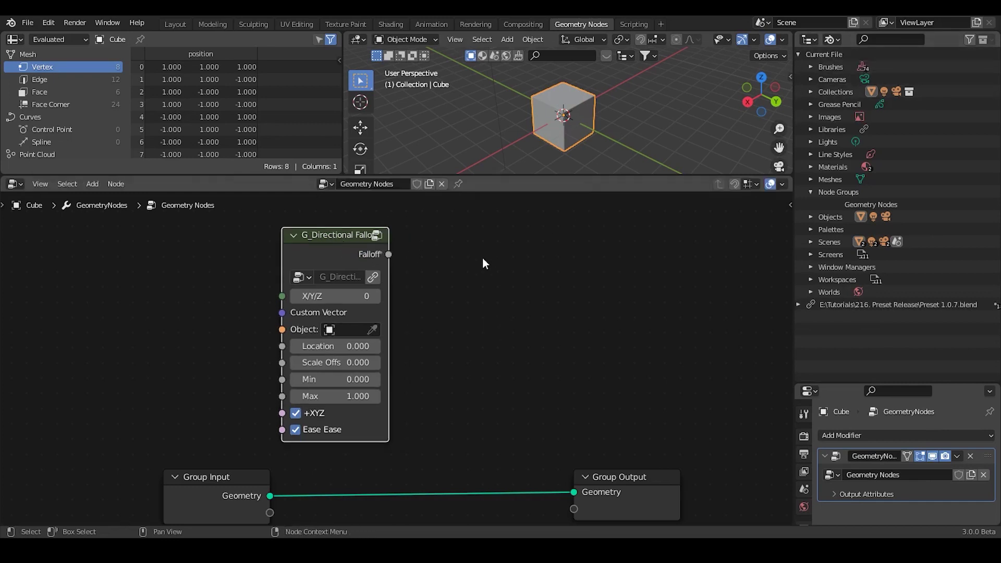
{"action": "middle_click_drag", "start_coordinate": [458, 390], "coordinate": [459, 353]}
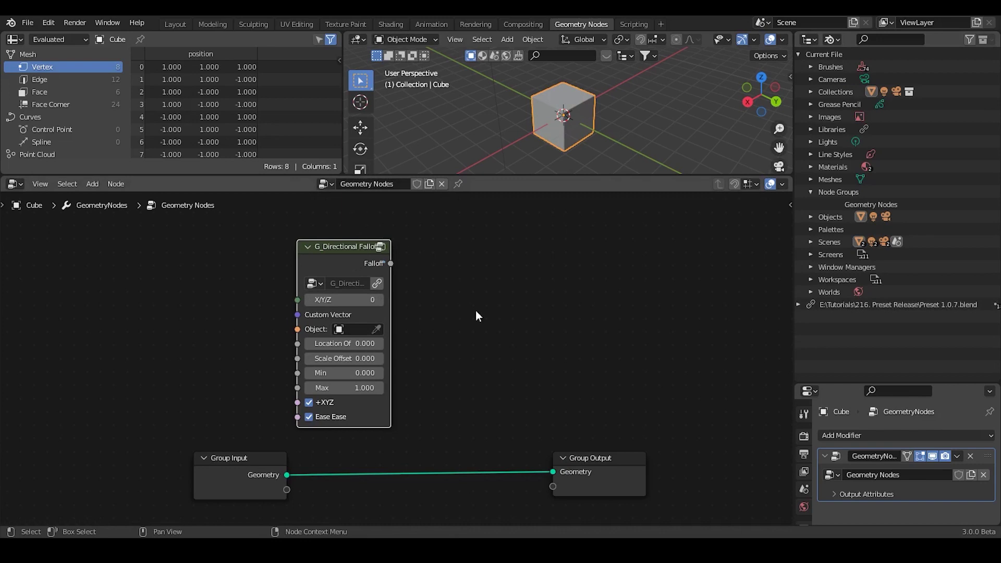
- Open and close the Shift+A add-node menu and its node search several times
{"action": "key", "text": "shift+a"}
{"action": "left_click", "coordinate": [512, 287]}
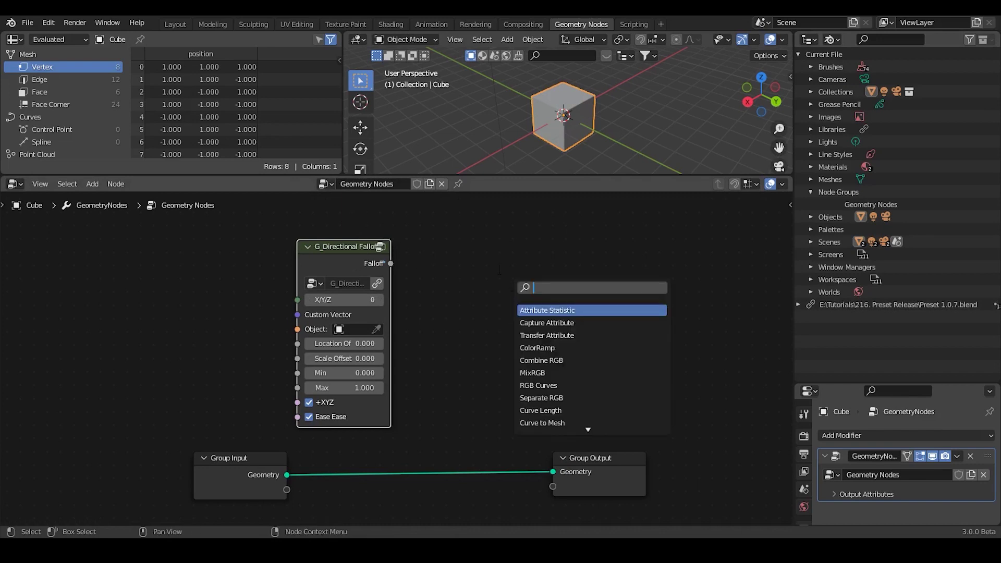
{"action": "key", "text": "Escape"}
{"action": "key", "text": "shift+a"}
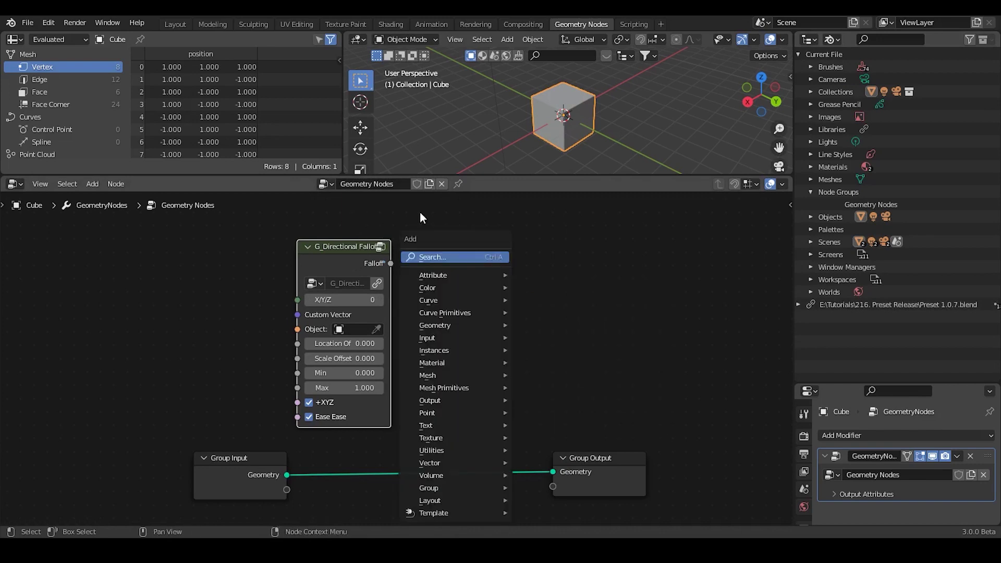
{"action": "key", "text": "Escape"}
{"action": "key", "text": "shift+a"}
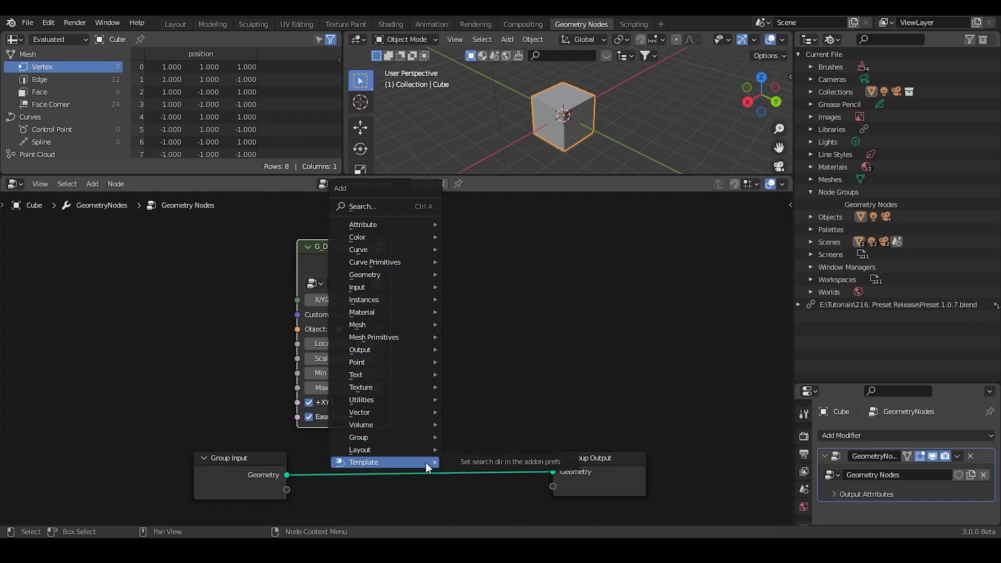
{"action": "left_click", "coordinate": [374, 208]}
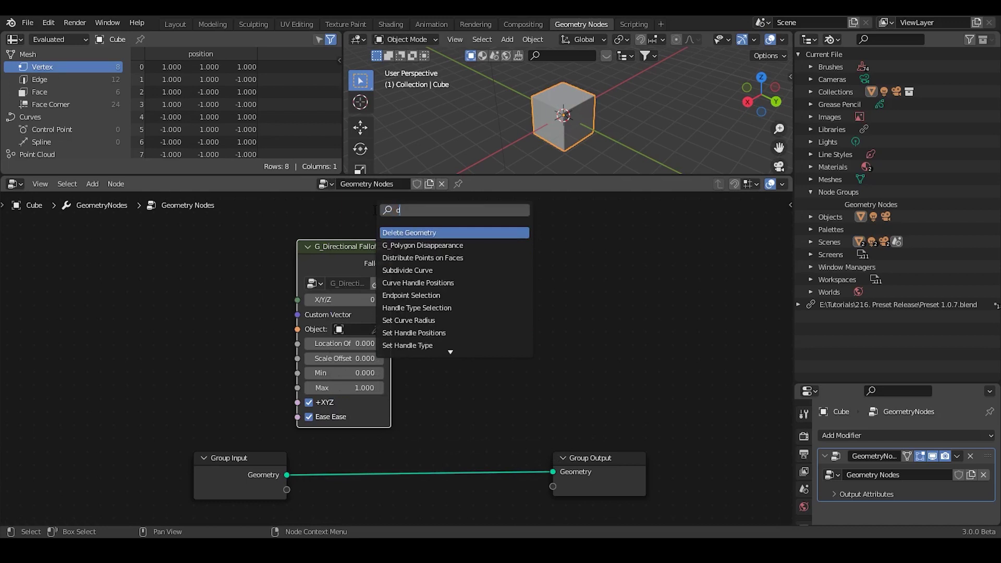
{"action": "key", "text": "Escape"}
- Browse the preset node groups listed in the add-node menu, then dismiss the list
{"action": "key", "text": "shift+a"}
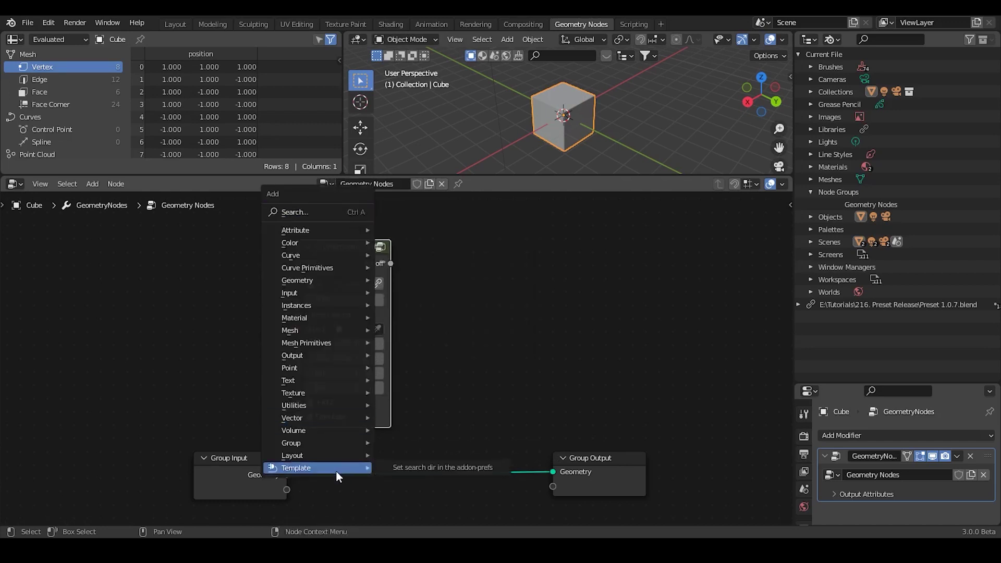
{"action": "mouse_move", "coordinate": [331, 444]}
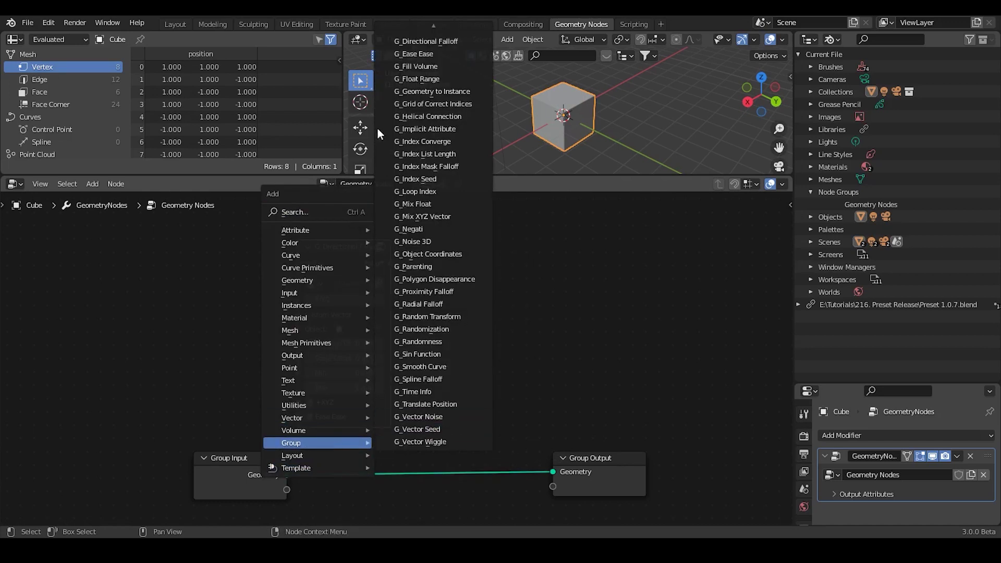
{"action": "scroll", "coordinate": [426, 54], "scroll_direction": "up", "scroll_amount": 5}
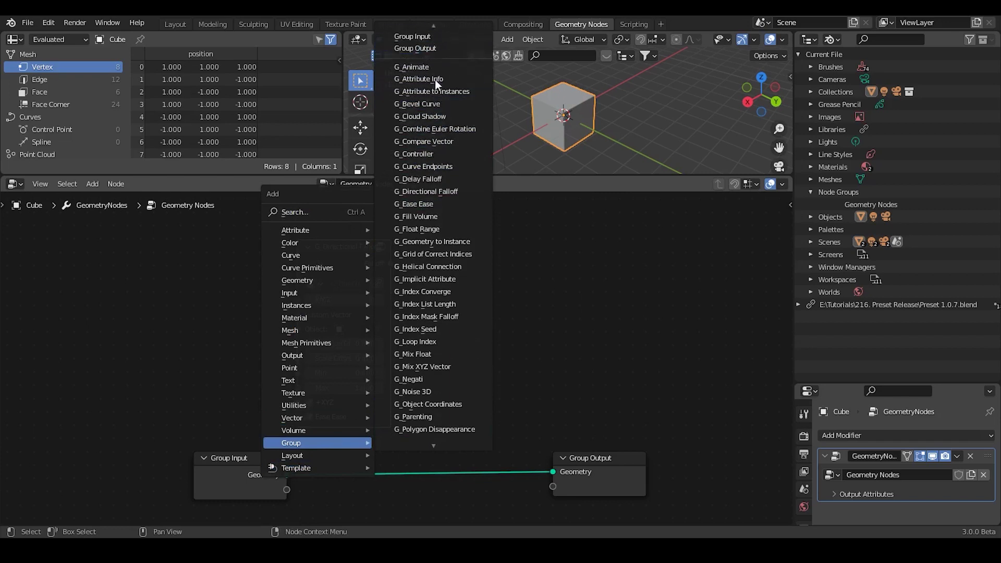
{"action": "left_click", "coordinate": [426, 203]}
{"action": "left_click", "coordinate": [799, 305]}
{"action": "scroll", "coordinate": [862, 351], "scroll_direction": "down", "scroll_amount": 6}
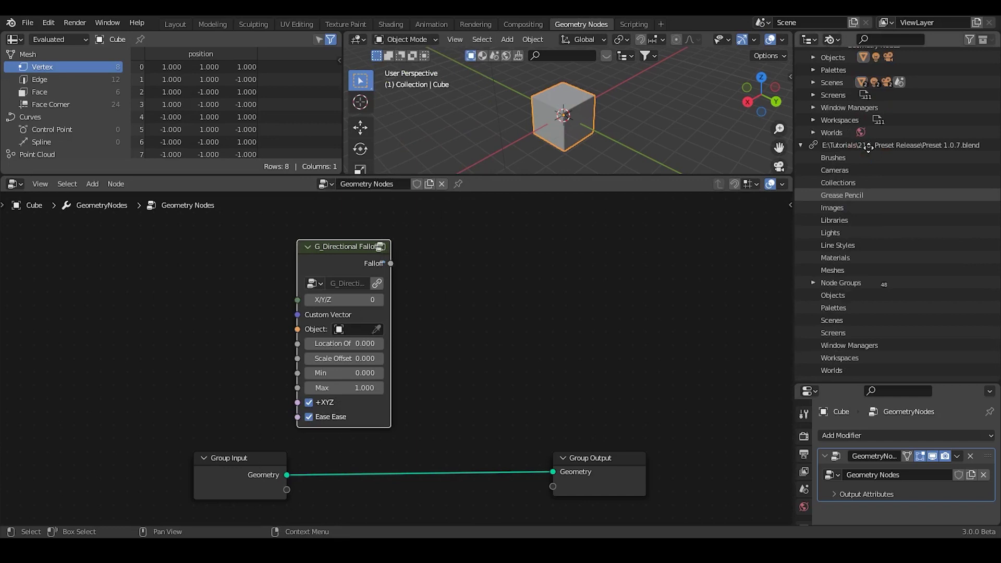
{"action": "key", "text": "shift+a"}
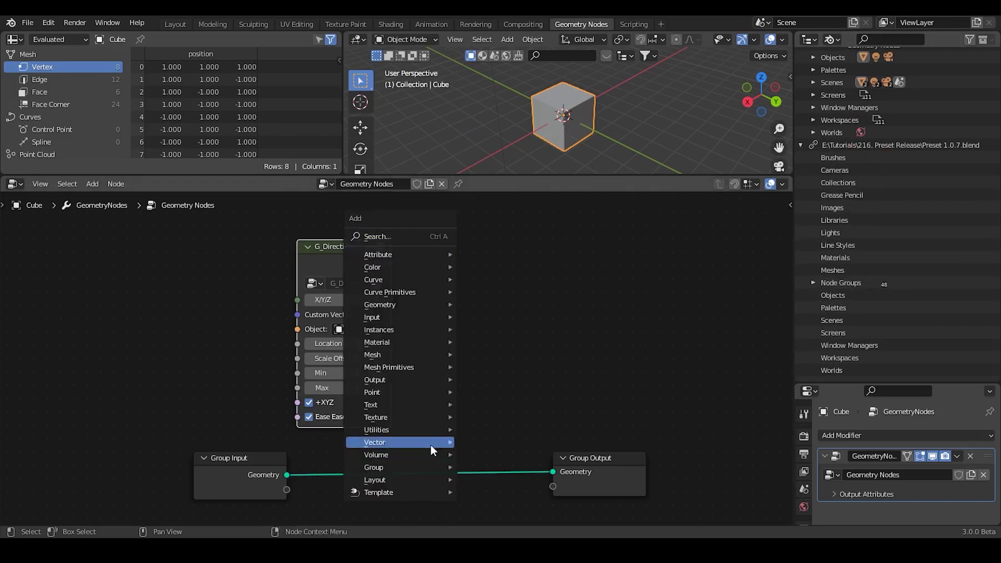
{"action": "mouse_move", "coordinate": [435, 469]}
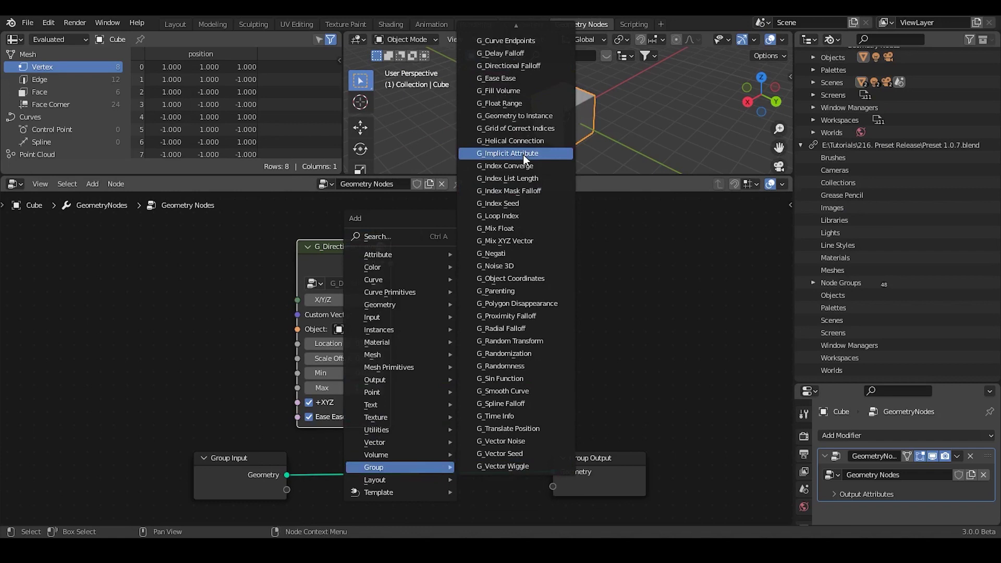
{"action": "key", "text": "shift+a"}
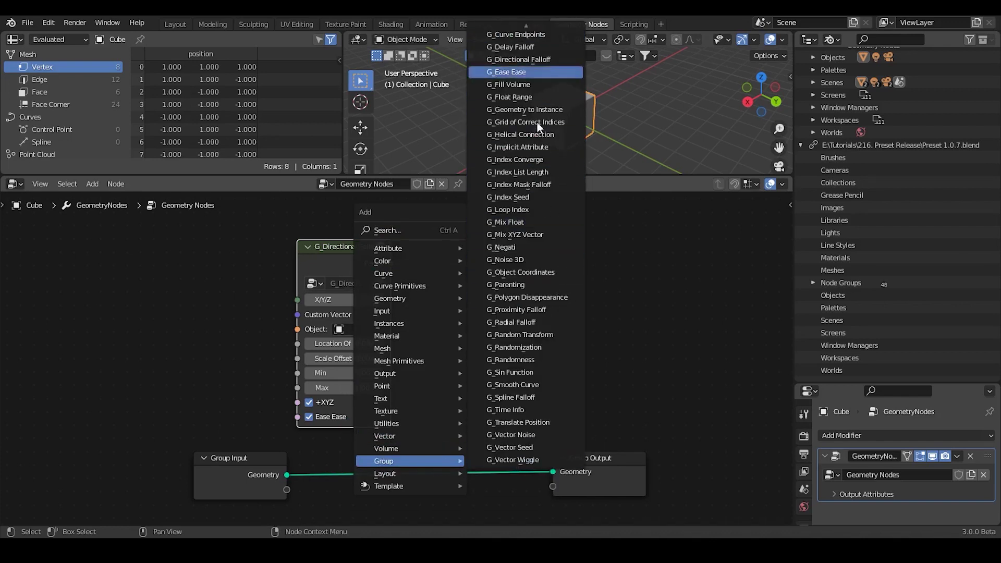
{"action": "scroll", "coordinate": [537, 122], "scroll_direction": "up", "scroll_amount": 1}
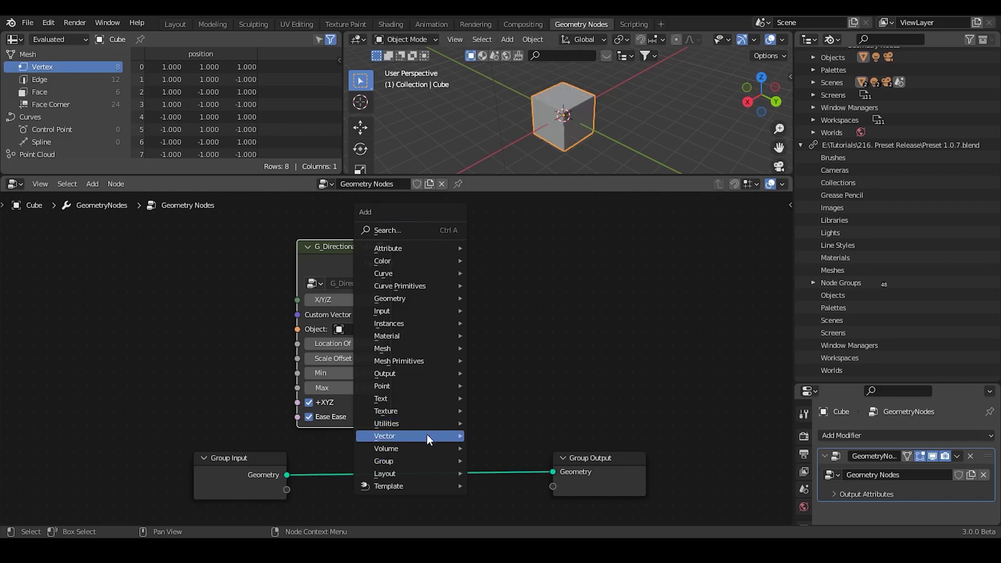
{"action": "mouse_move", "coordinate": [427, 461]}
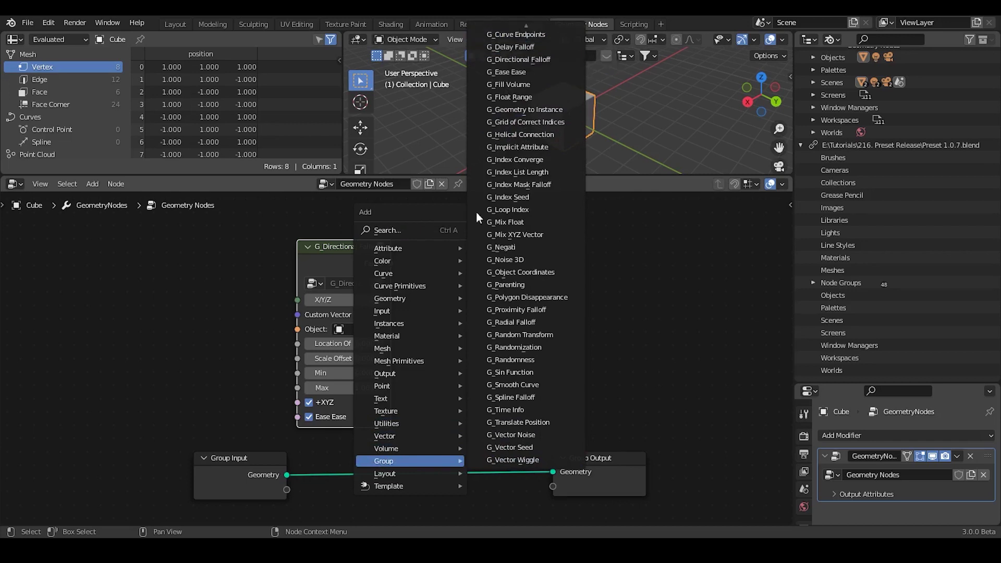
{"action": "left_click", "coordinate": [27, 23]}
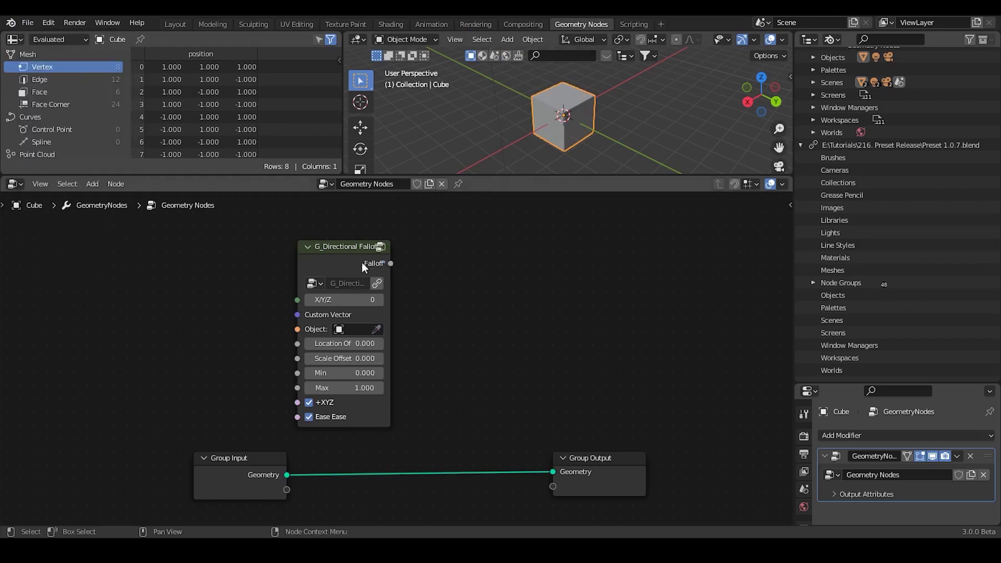
- Nudge the G_Directional Falloff node up-right and collapse the linked Preset 1.0.7.blend library entry
{"action": "left_click_drag", "start_coordinate": [360, 266], "coordinate": [376, 248]}
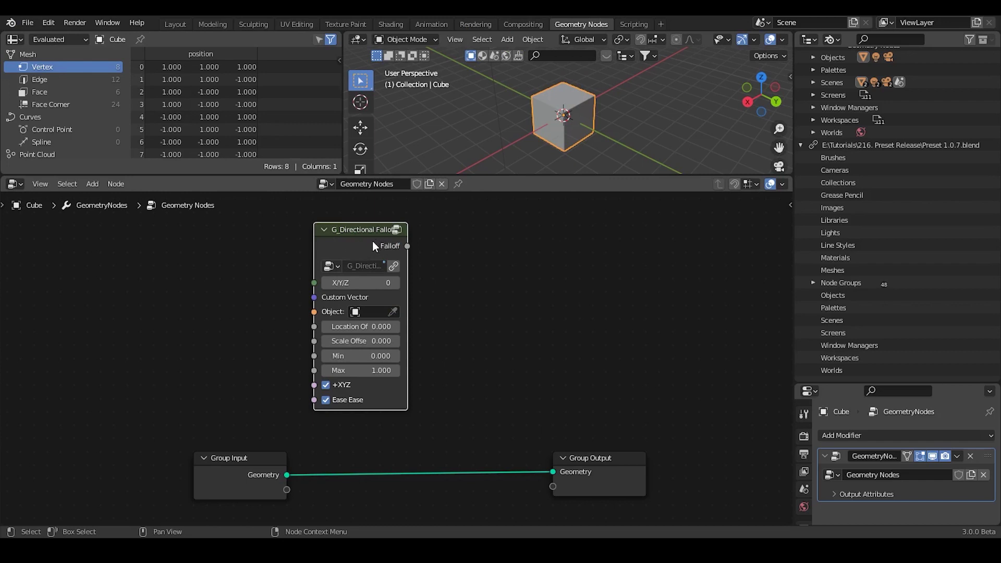
{"action": "left_click", "coordinate": [801, 146]}
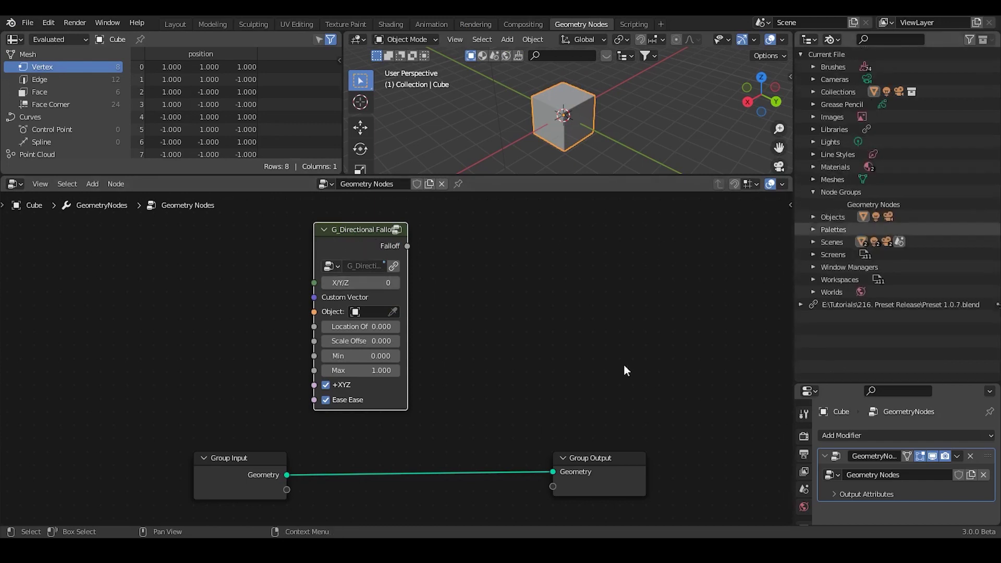
{"action": "left_click", "coordinate": [850, 309]}
{"action": "right_click", "coordinate": [850, 309]}
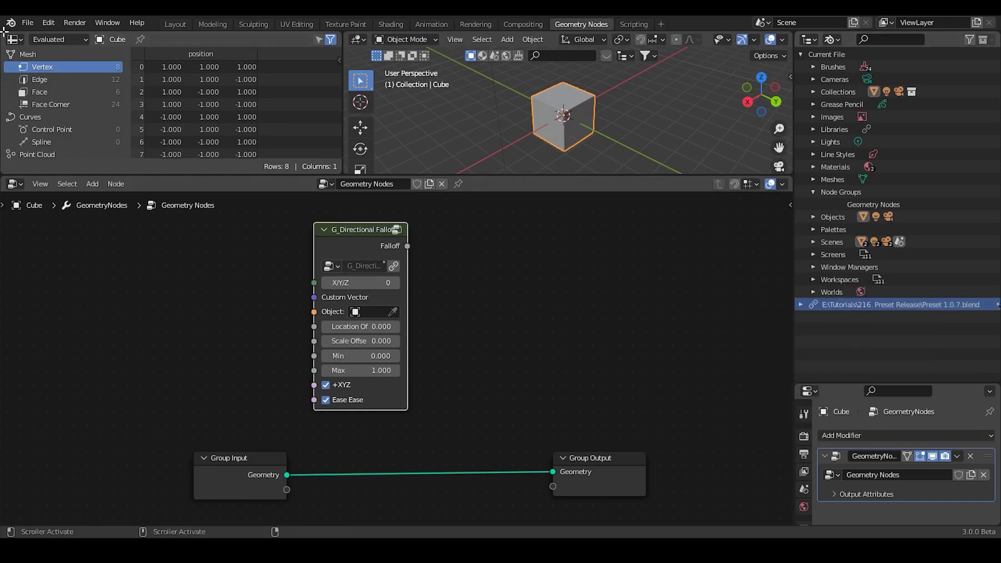
{"action": "left_click", "coordinate": [27, 22]}
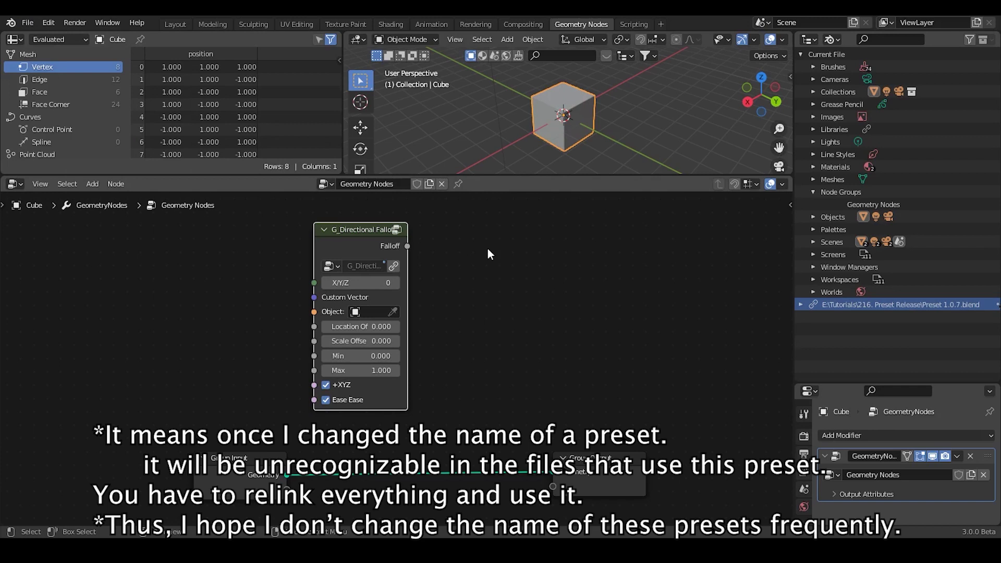
- Add the G_Attribute to Instances group node through the node search
{"action": "key", "text": "shift+a"}
{"action": "key", "text": "s"}
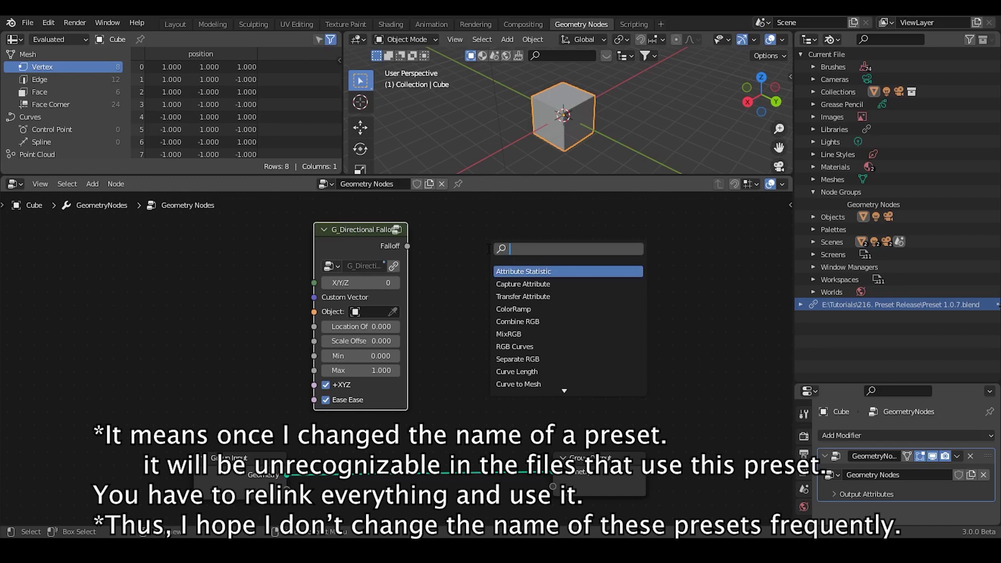
{"action": "type", "text": "attribute info"}
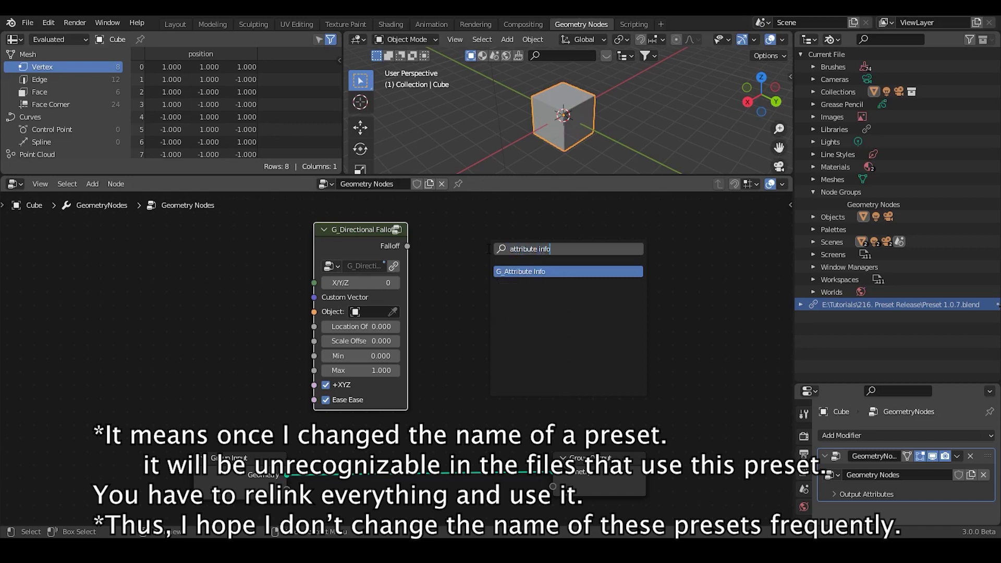
{"action": "key", "text": "BackSpace"}
{"action": "key", "text": "BackSpace"}
{"action": "key", "text": "BackSpace"}
{"action": "key", "text": "BackSpace"}
{"action": "type", "text": "ont"}
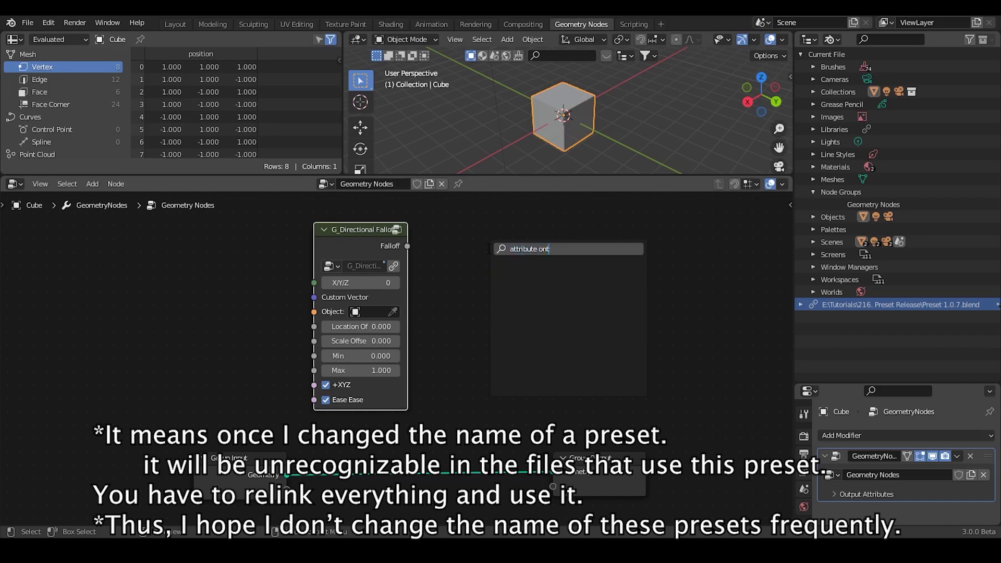
{"action": "key", "text": "BackSpace"}
{"action": "key", "text": "BackSpace"}
{"action": "key", "text": "BackSpace"}
{"action": "type", "text": "to in"}
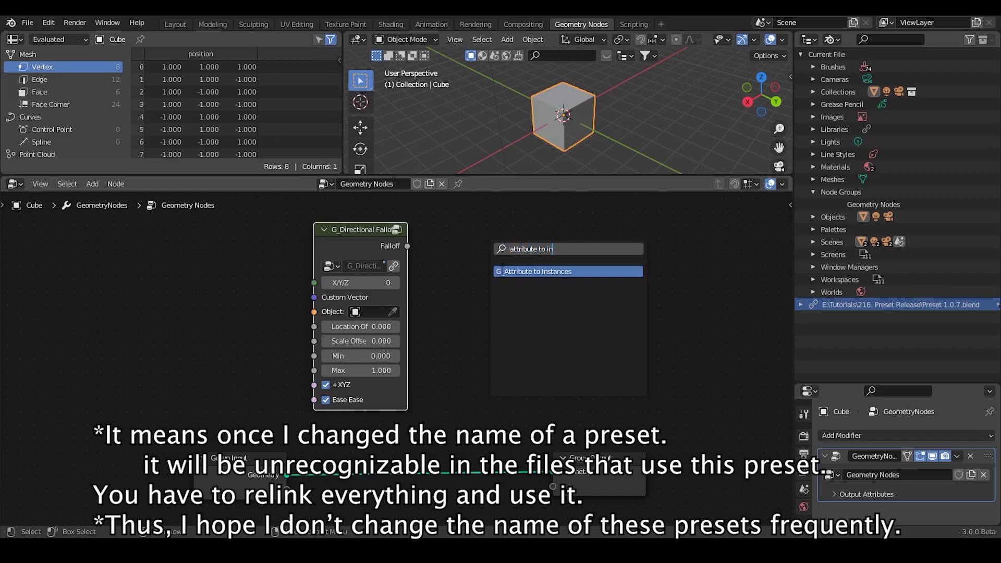
{"action": "key", "text": "Return"}
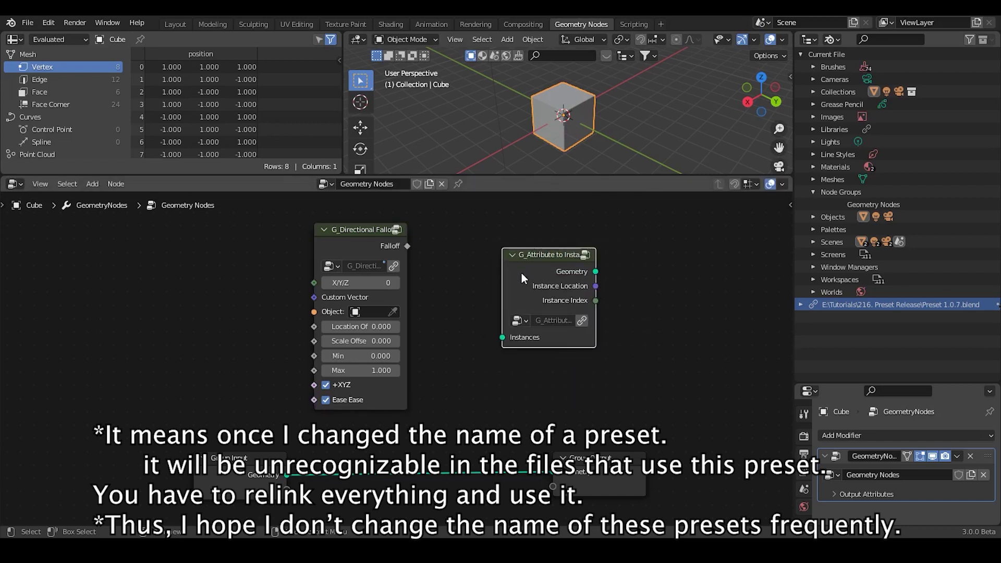
- Resize the G_Attribute to Instances node and move it up-left beside the falloff node
{"action": "left_click_drag", "start_coordinate": [597, 312], "coordinate": [653, 312]}
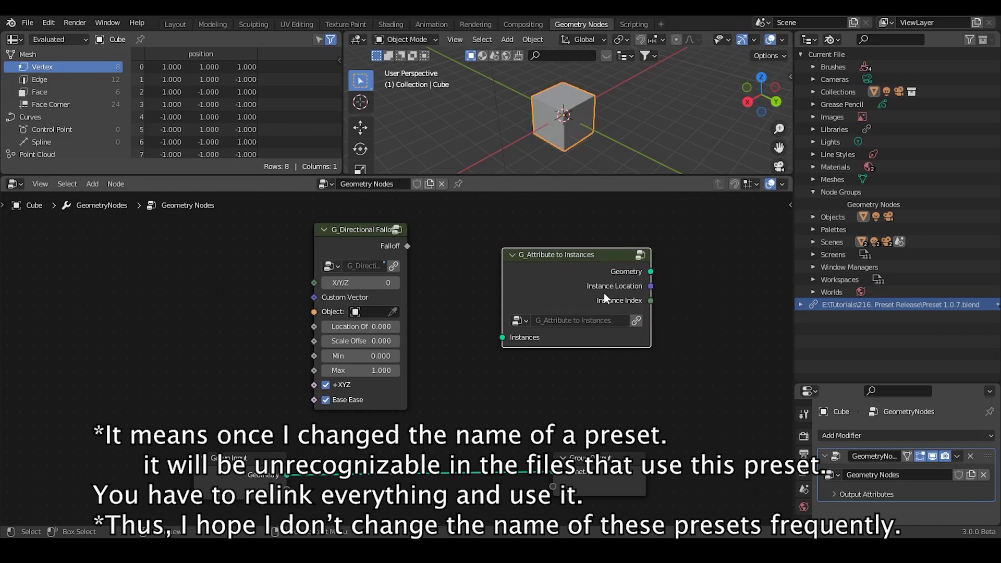
{"action": "left_click_drag", "start_coordinate": [582, 284], "coordinate": [559, 277]}
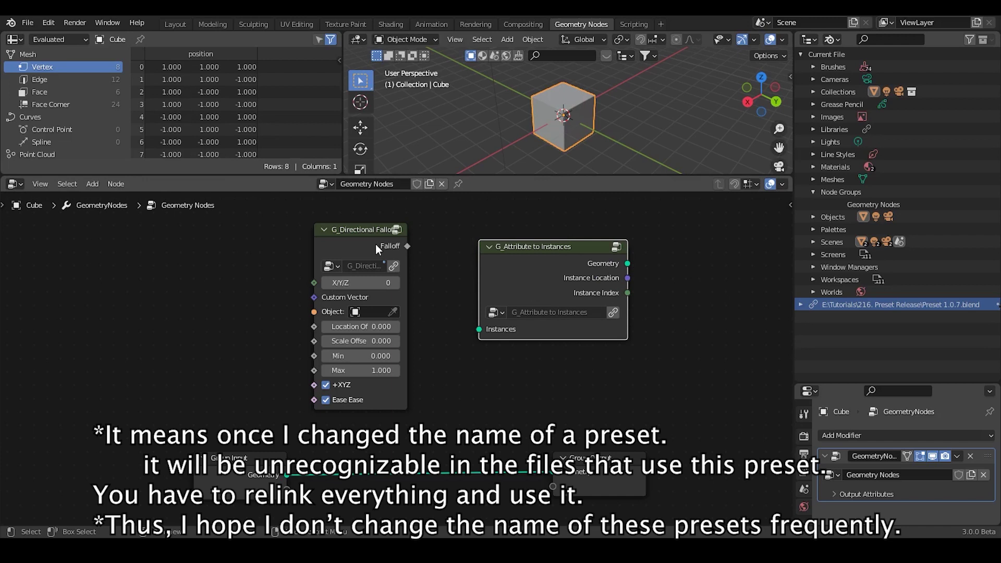
{"action": "left_click", "coordinate": [21, 23]}
{"action": "left_click_drag", "start_coordinate": [480, 277], "coordinate": [529, 280]}
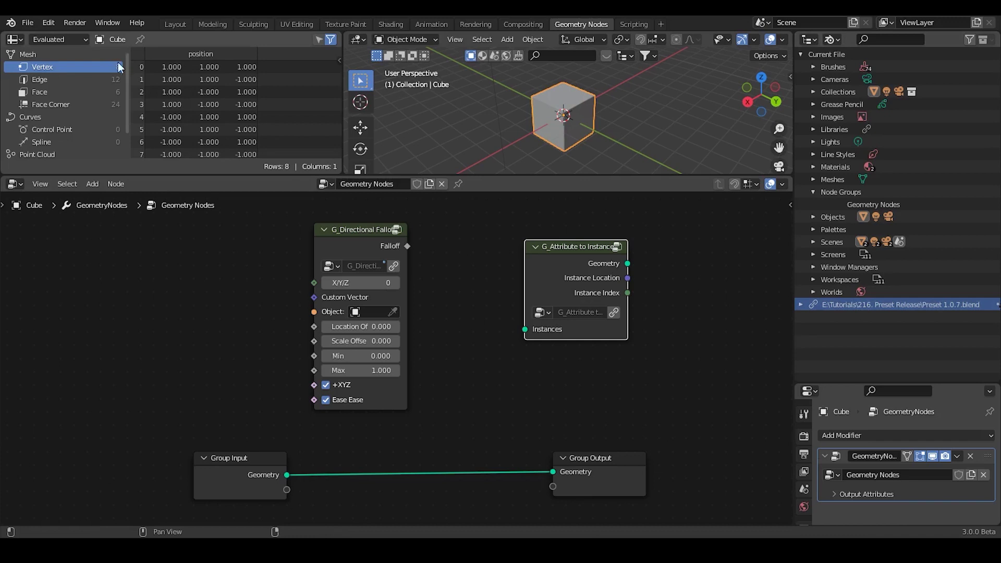
- Delete the Geometry Nodes node group from the Outliner's Blender File view
{"action": "left_click", "coordinate": [27, 22]}
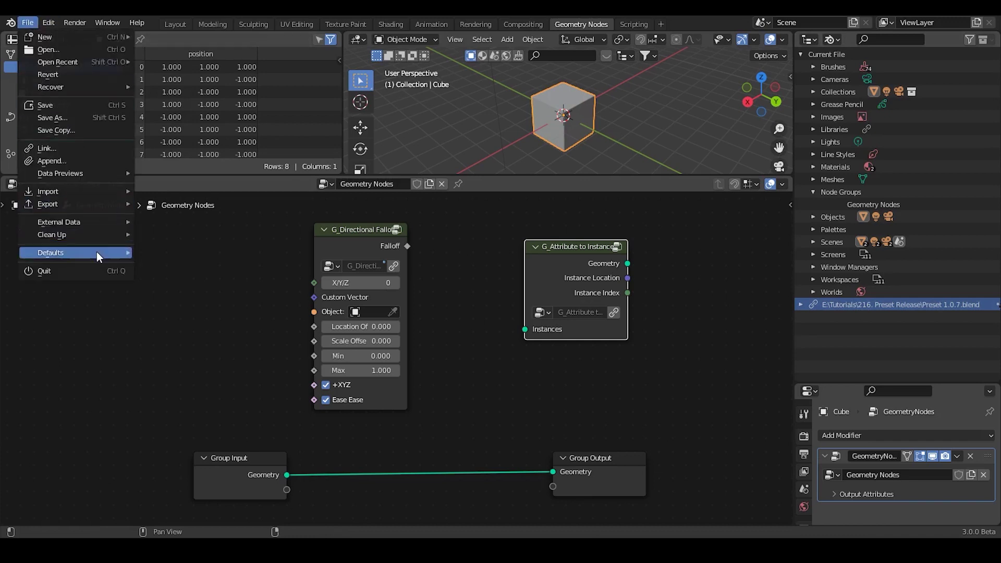
{"action": "mouse_move", "coordinate": [96, 253]}
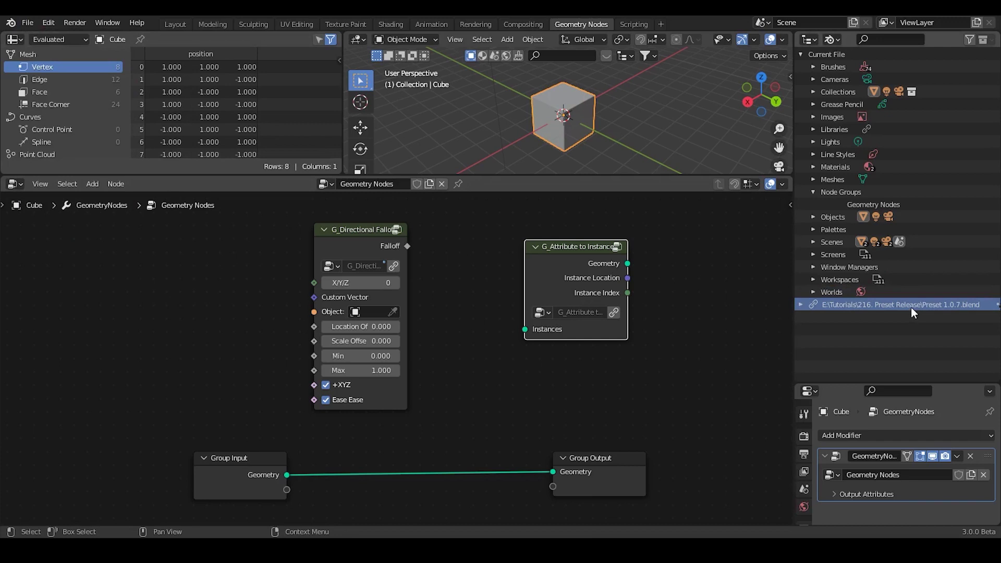
{"action": "left_click", "coordinate": [809, 190]}
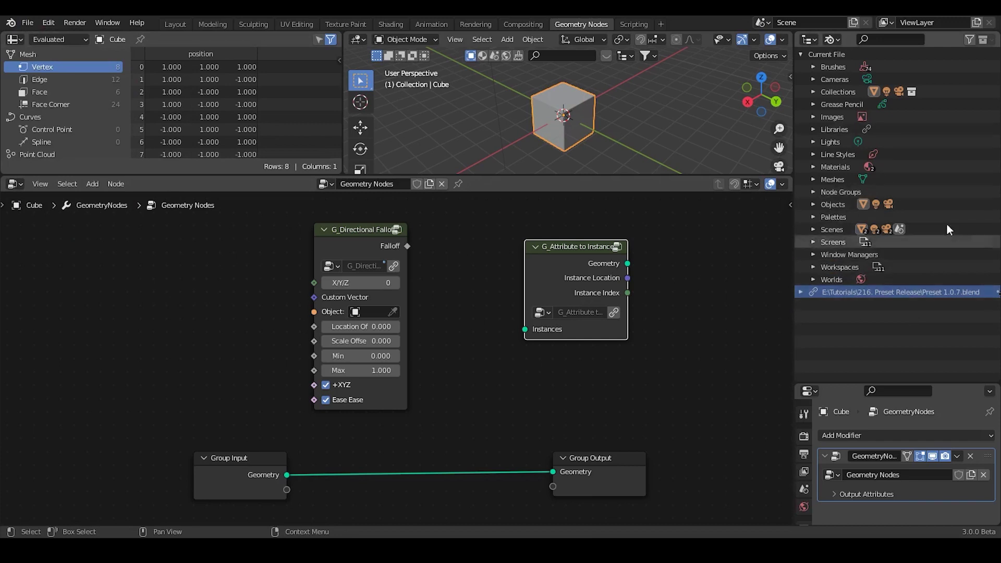
{"action": "left_click", "coordinate": [814, 193]}
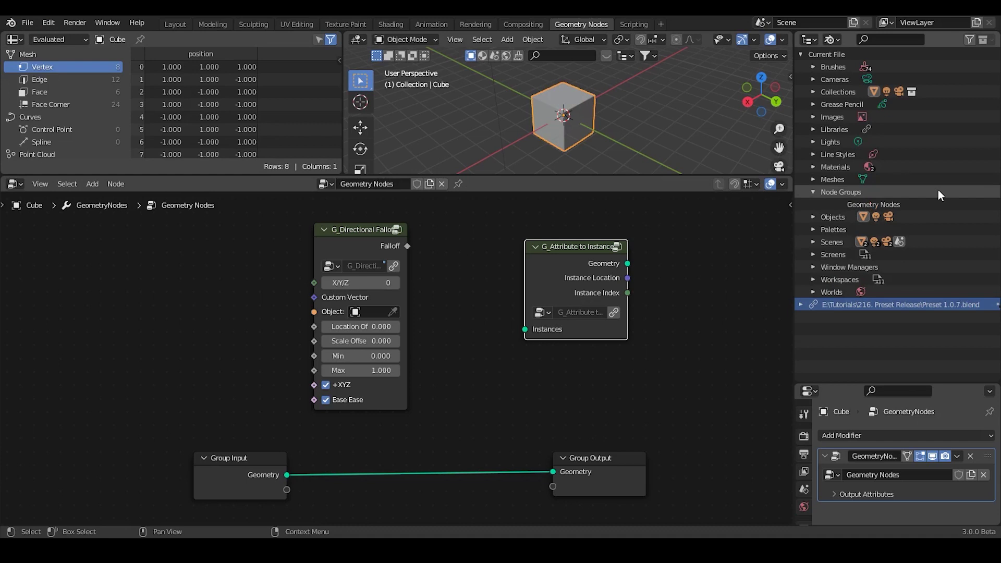
{"action": "right_click", "coordinate": [888, 202]}
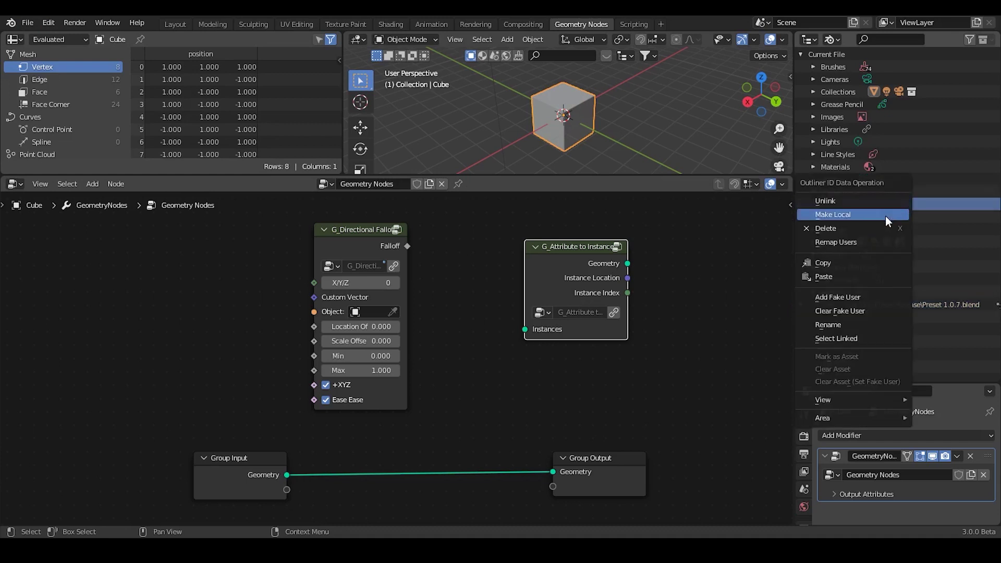
{"action": "left_click", "coordinate": [883, 229]}
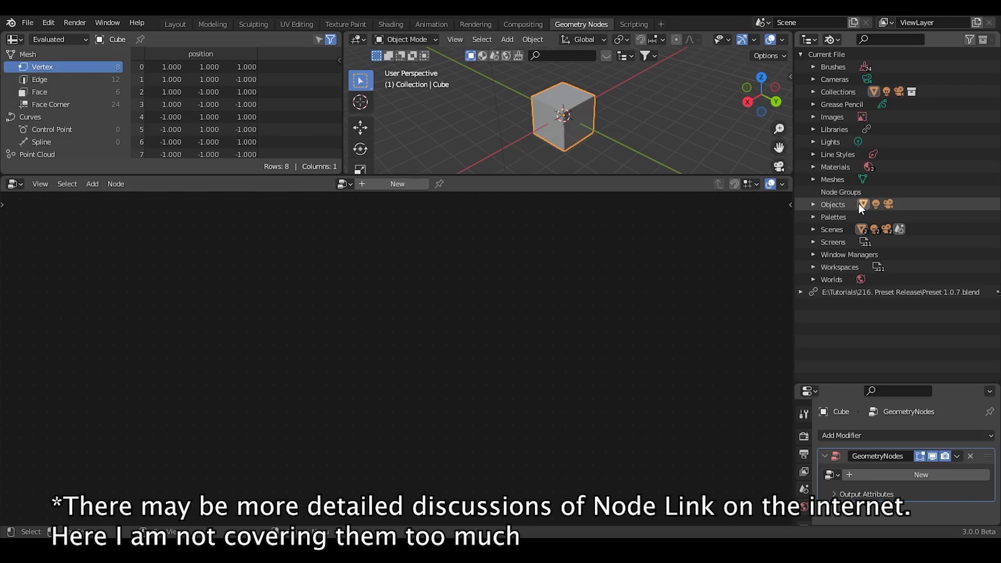
- Inspect the linked Preset 1.0.7.blend library contents and check File > Link for the EX1_Falloff example
{"action": "left_click", "coordinate": [801, 292]}
{"action": "scroll", "coordinate": [873, 319], "scroll_direction": "down", "scroll_amount": 2}
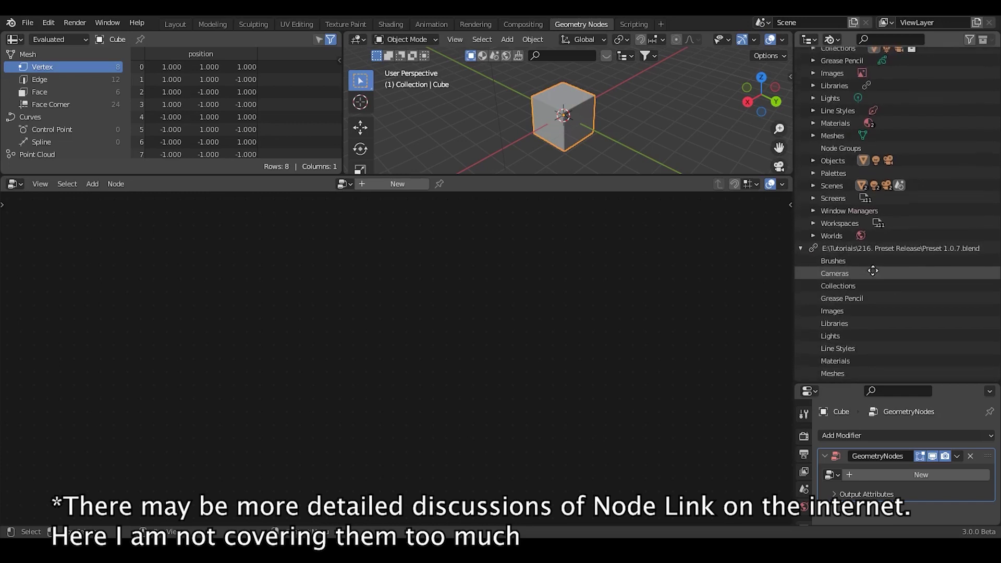
{"action": "scroll", "coordinate": [879, 324], "scroll_direction": "up", "scroll_amount": 2}
{"action": "left_click", "coordinate": [802, 292]}
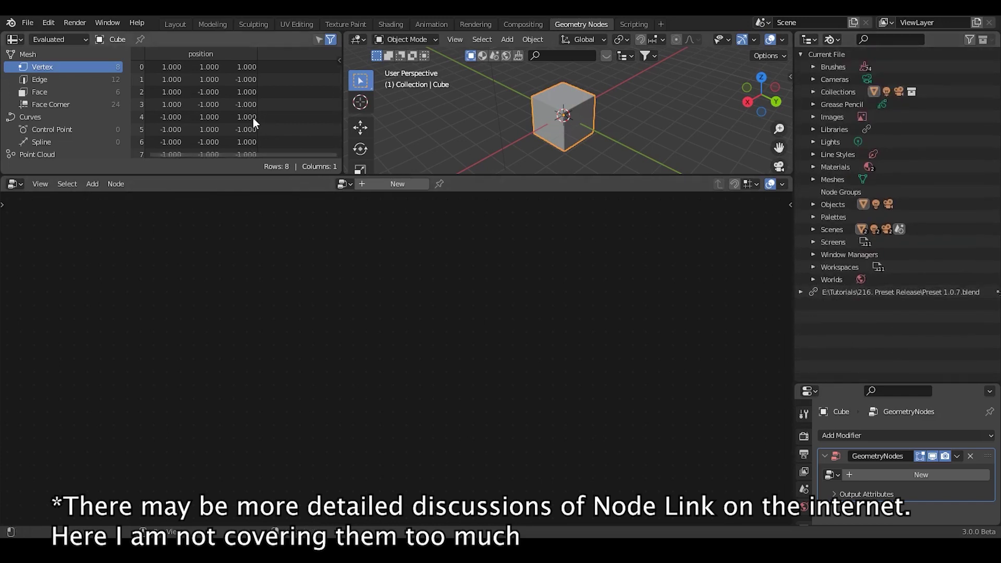
{"action": "left_click", "coordinate": [28, 22]}
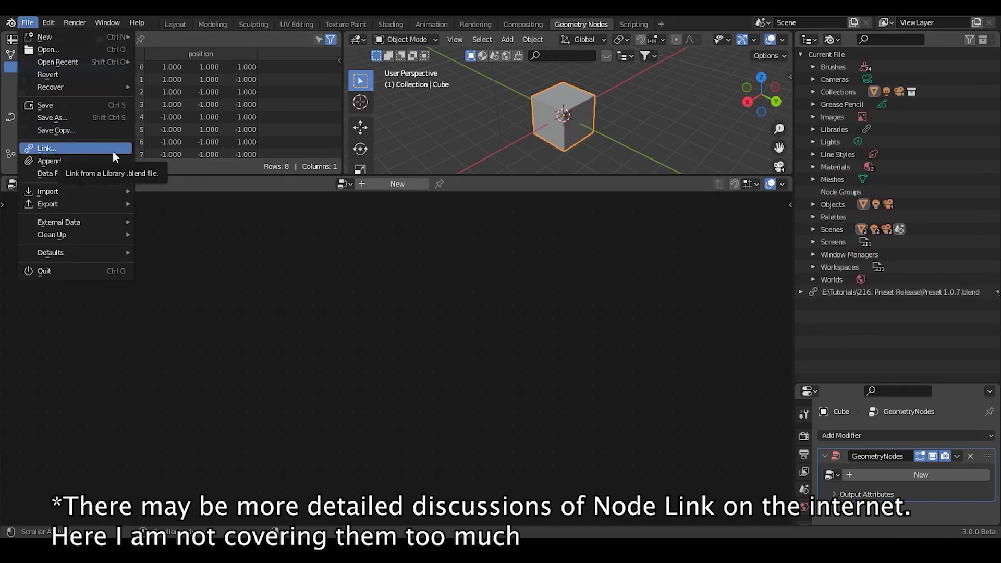
{"action": "left_click", "coordinate": [803, 293]}
{"action": "middle_click_drag", "start_coordinate": [831, 321], "coordinate": [857, 199]}
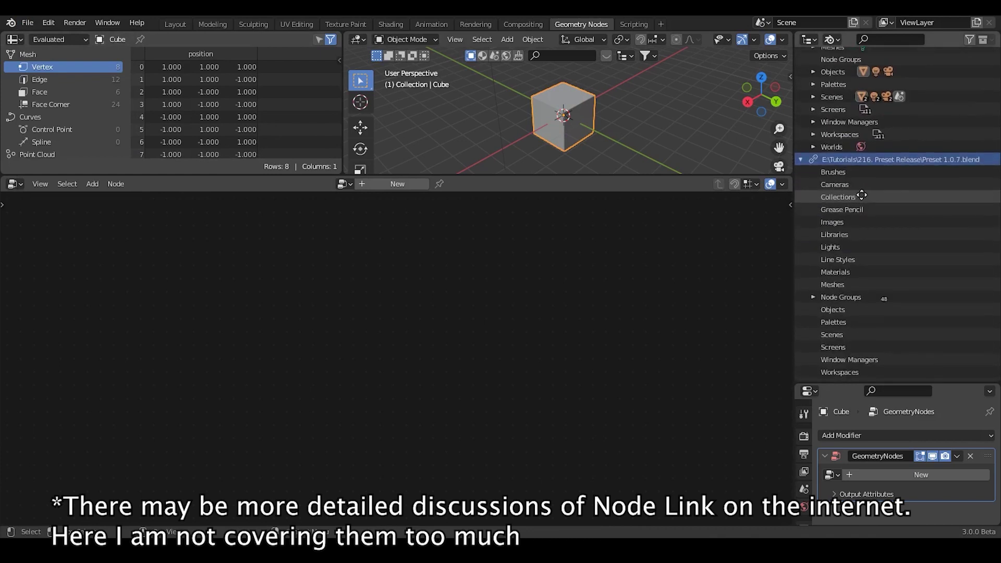
{"action": "left_click", "coordinate": [802, 165]}
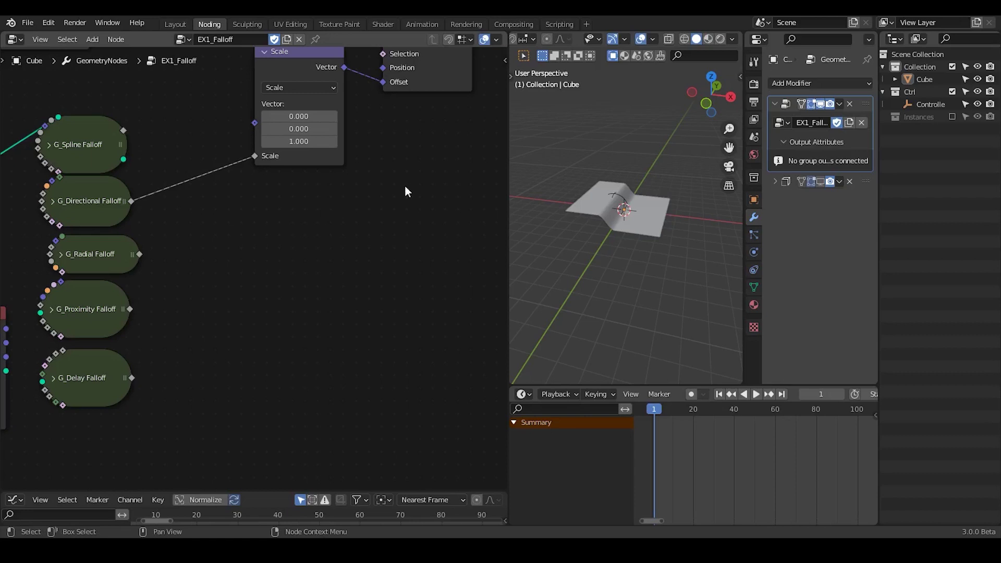
- Pan and zoom the node editor to empty space, then orbit in on the bent plane
{"action": "middle_click_drag", "start_coordinate": [407, 190], "coordinate": [268, 297]}
{"action": "middle_click_drag", "start_coordinate": [304, 264], "coordinate": [445, 226], "text": "ctrl"}
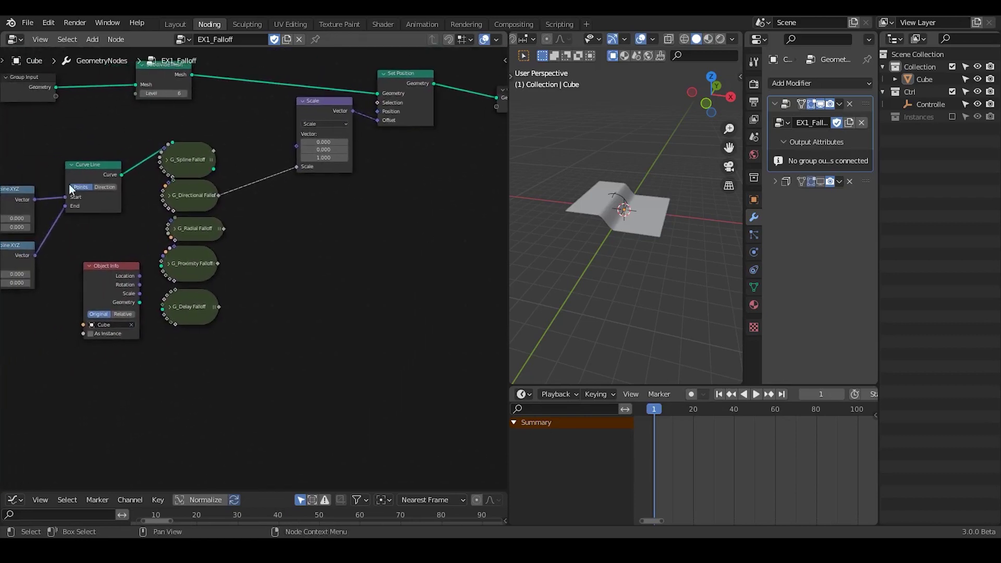
{"action": "middle_click_drag", "start_coordinate": [309, 230], "coordinate": [152, 218]}
{"action": "middle_click_drag", "start_coordinate": [286, 287], "coordinate": [284, 194], "text": "ctrl"}
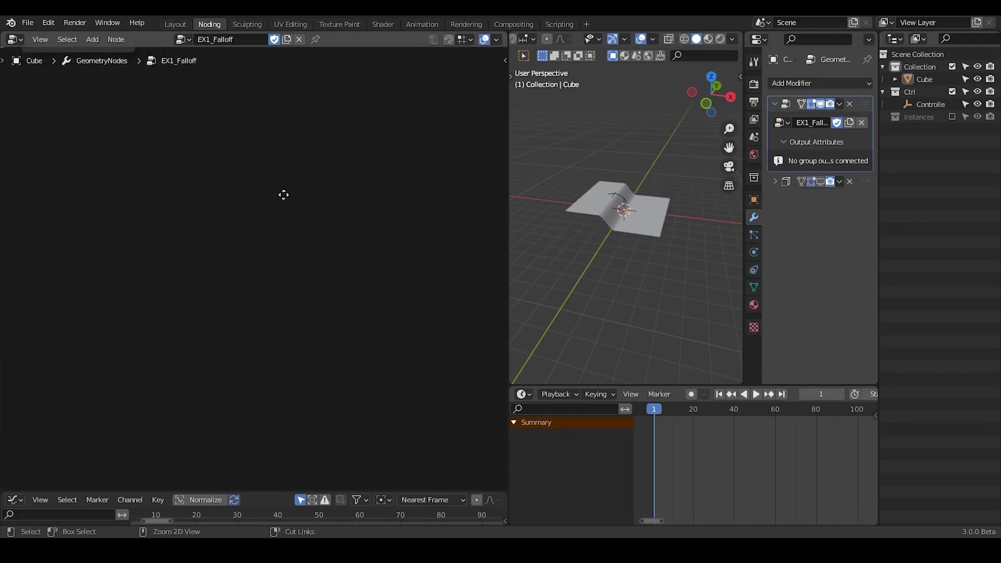
{"action": "middle_click_drag", "start_coordinate": [285, 231], "coordinate": [307, 211]}
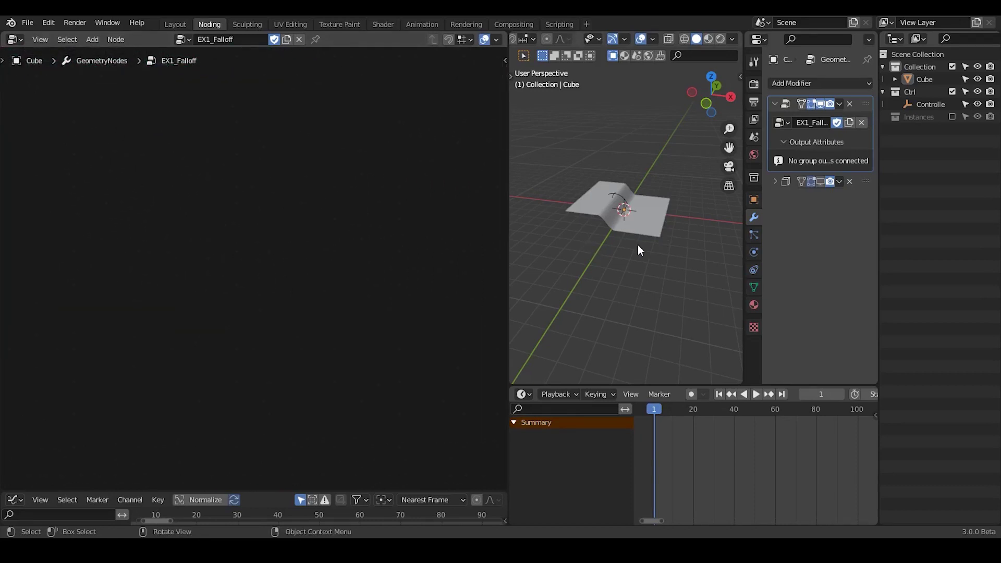
{"action": "mouse_move", "coordinate": [622, 233]}
{"action": "middle_mouse_down"}
{"action": "mouse_move", "coordinate": [633, 268]}
{"action": "mouse_move", "coordinate": [622, 221]}
{"action": "middle_mouse_up"}
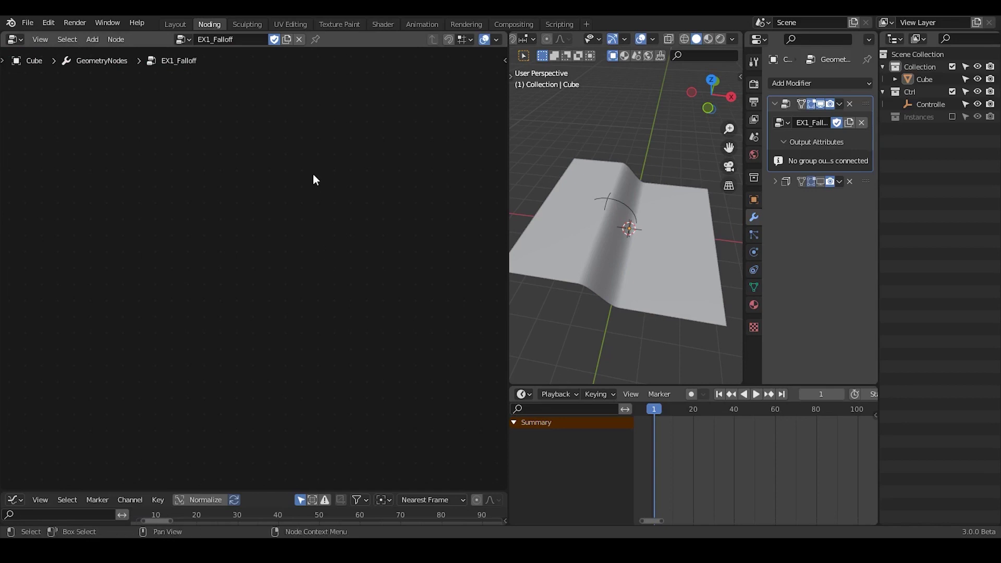
- Add a Geometry Proximity node to the empty working area
{"action": "key", "text": "shift+a"}
{"action": "type", "text": "geoemt"}
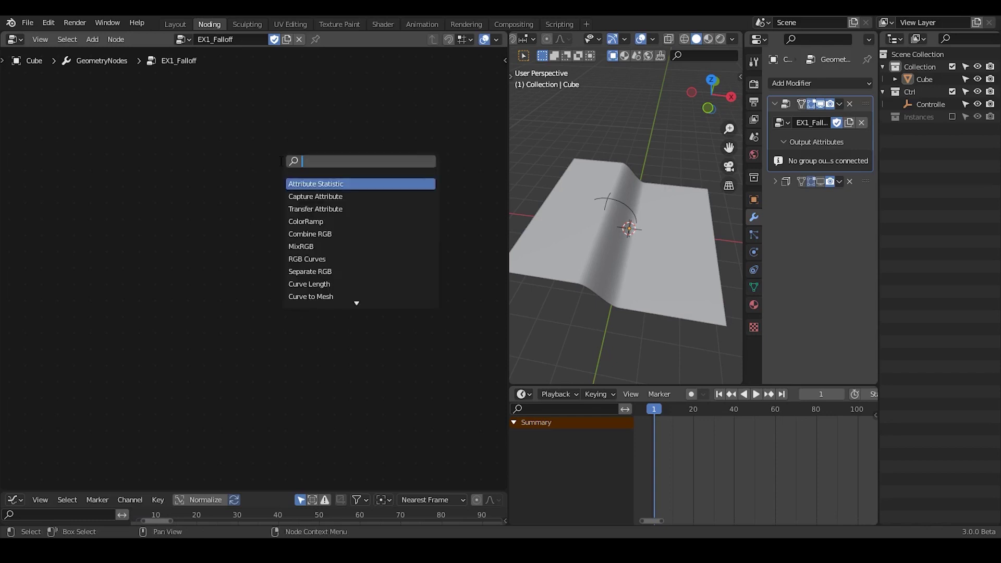
{"action": "type", "text": "ry"}
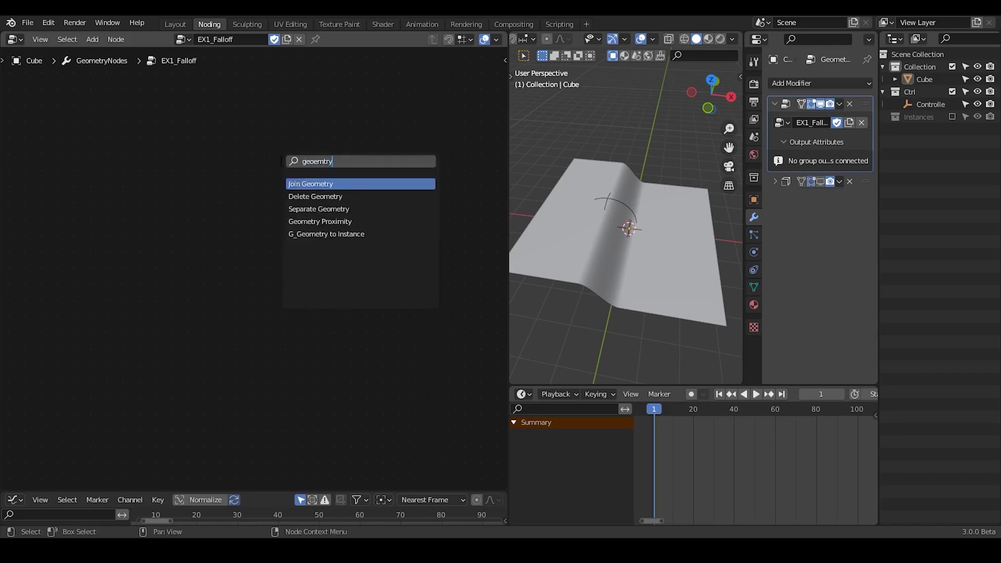
{"action": "type", "text": " pro"}
{"action": "key", "text": "Return"}
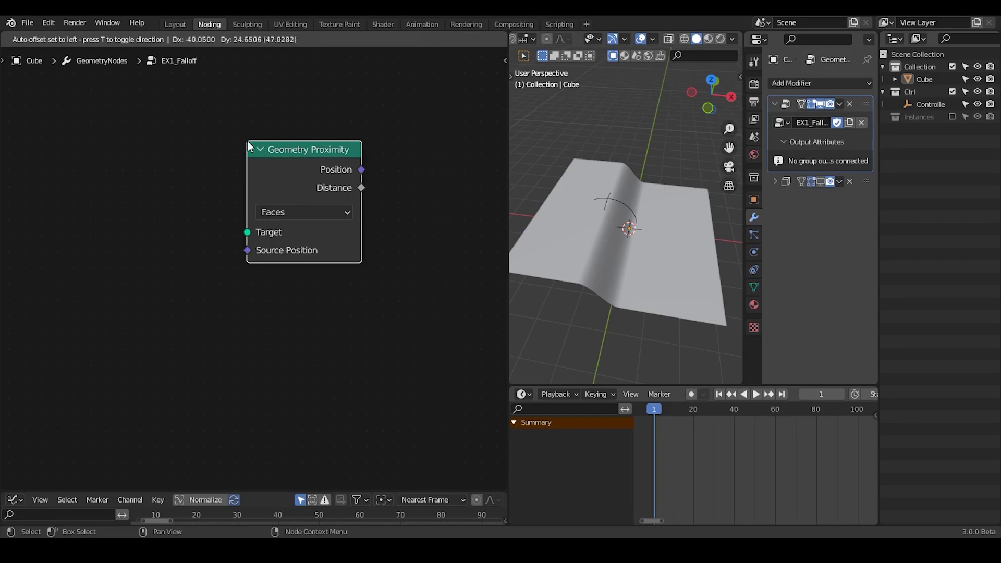
{"action": "left_click", "coordinate": [249, 148]}
{"action": "scroll", "coordinate": [266, 144], "scroll_direction": "down", "scroll_amount": 2}
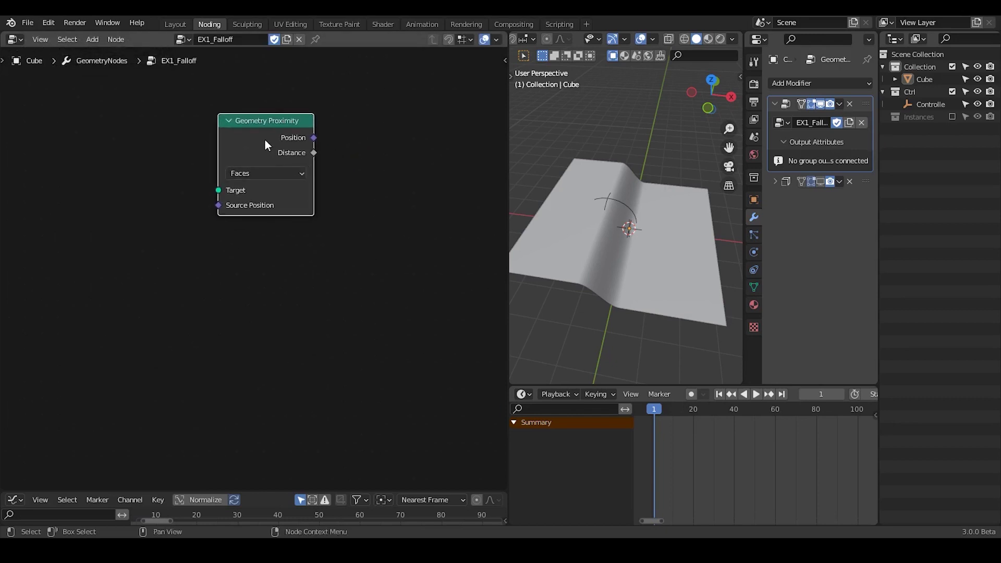
{"action": "left_click_drag", "start_coordinate": [266, 145], "coordinate": [272, 174]}
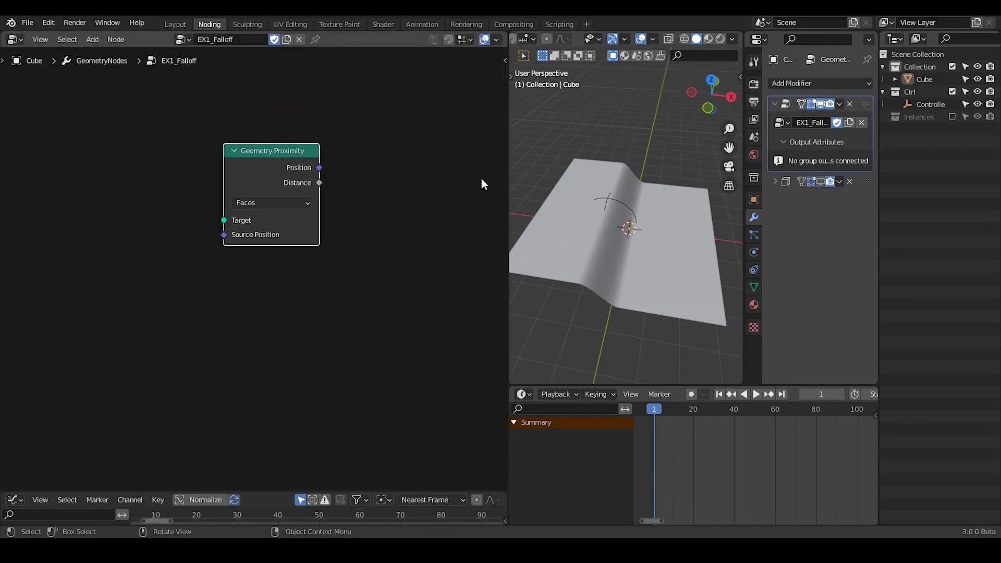
{"action": "middle_click_drag", "start_coordinate": [364, 235], "coordinate": [377, 199]}
{"action": "scroll", "coordinate": [300, 179], "scroll_direction": "down", "scroll_amount": 1}
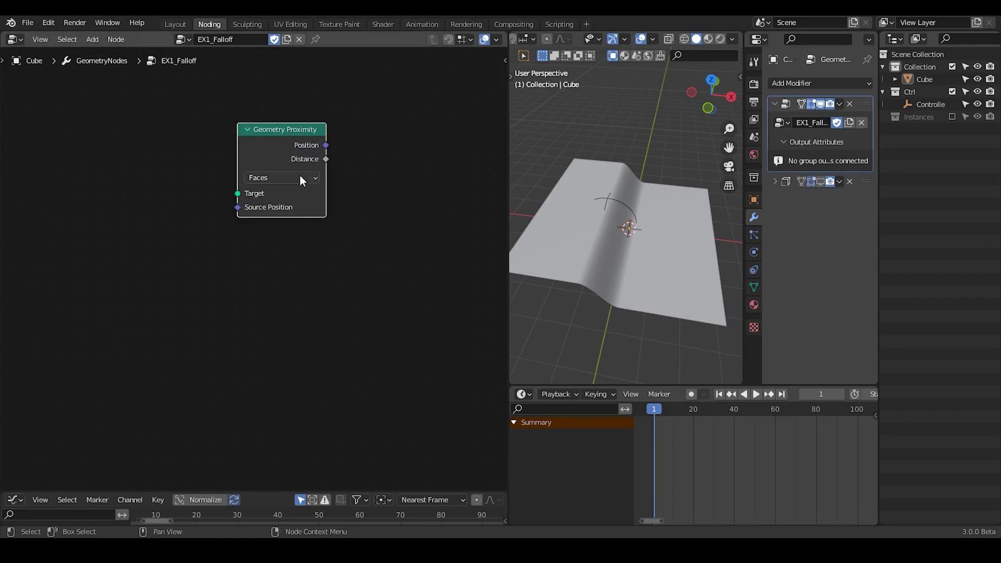
- Add a Map Range node beside the Geometry Proximity node
{"action": "key", "text": "shift+a"}
{"action": "type", "text": "map ran"}
{"action": "key", "text": "Return"}
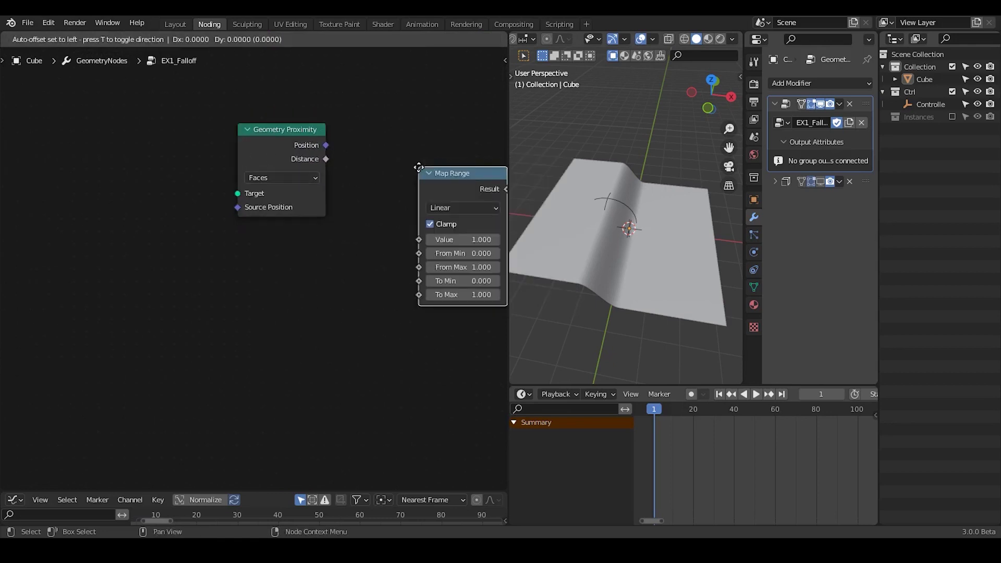
{"action": "left_click", "coordinate": [373, 144]}
{"action": "scroll", "coordinate": [372, 144], "scroll_direction": "down", "scroll_amount": 1}
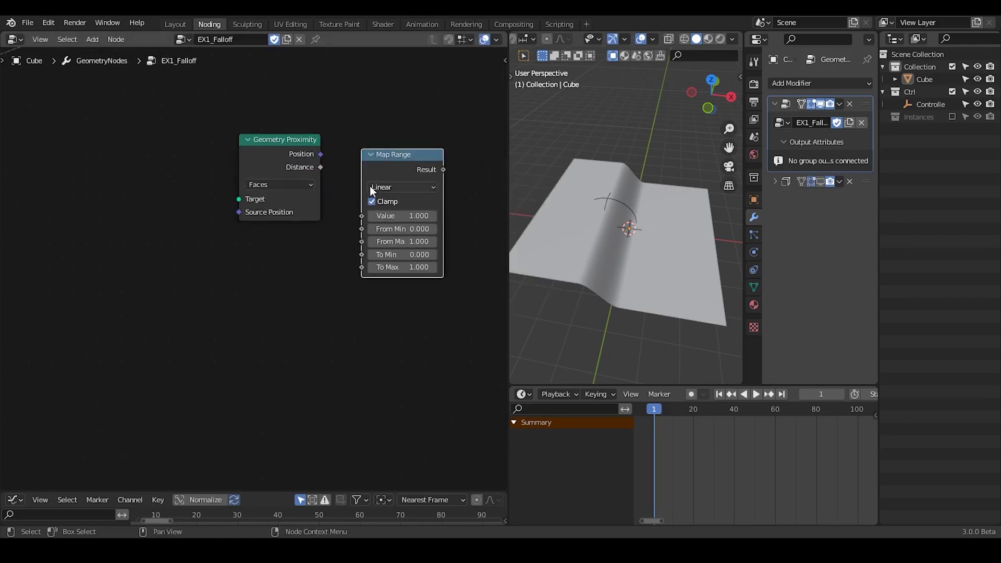
{"action": "middle_click_drag", "start_coordinate": [233, 272], "coordinate": [249, 264]}
{"action": "scroll", "coordinate": [314, 211], "scroll_direction": "down", "scroll_amount": 1}
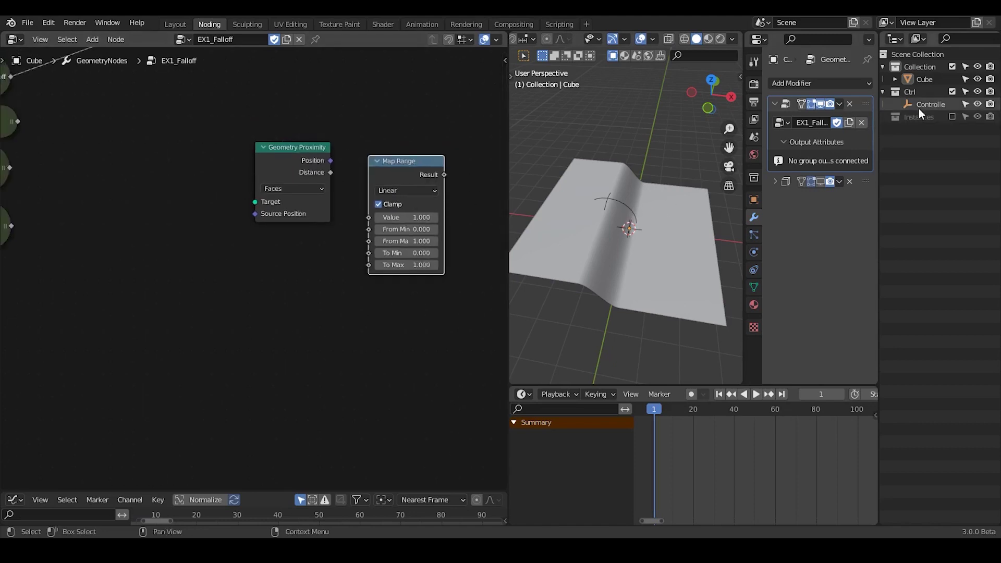
- Add an Object Info node on the left and a Mesh Line node
{"action": "key", "text": "shift+a"}
{"action": "type", "text": "s"}
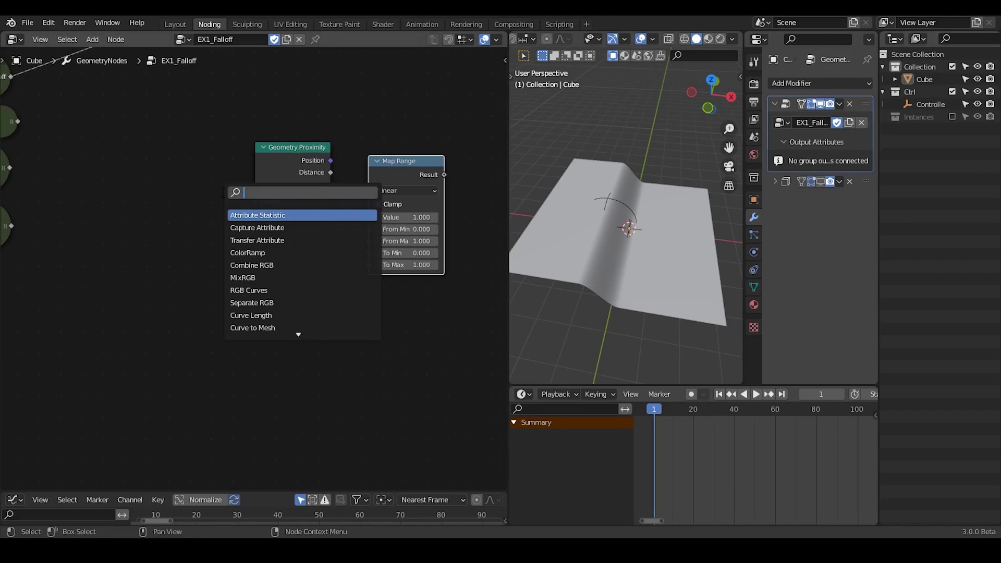
{"action": "type", "text": "obje"}
{"action": "key", "text": "Return"}
{"action": "left_click", "coordinate": [97, 202]}
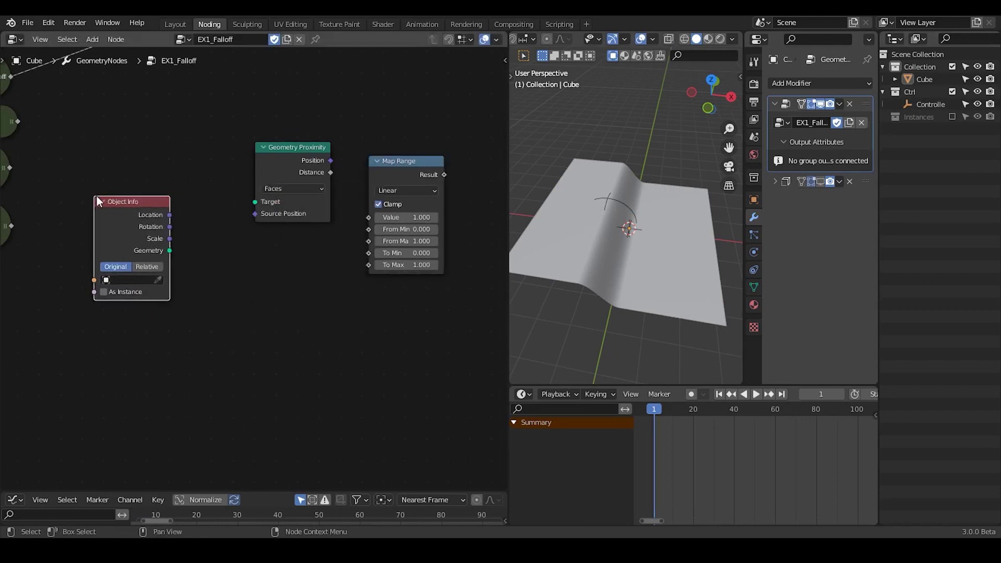
{"action": "key", "text": "shift+a"}
{"action": "type", "text": "mesh lin"}
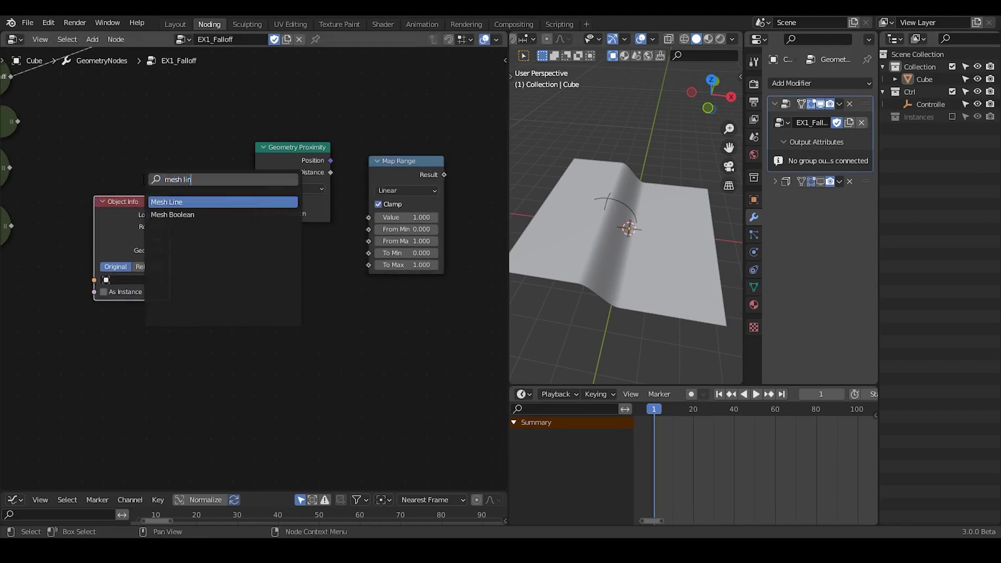
{"action": "key", "text": "Return"}
{"action": "left_click", "coordinate": [240, 220]}
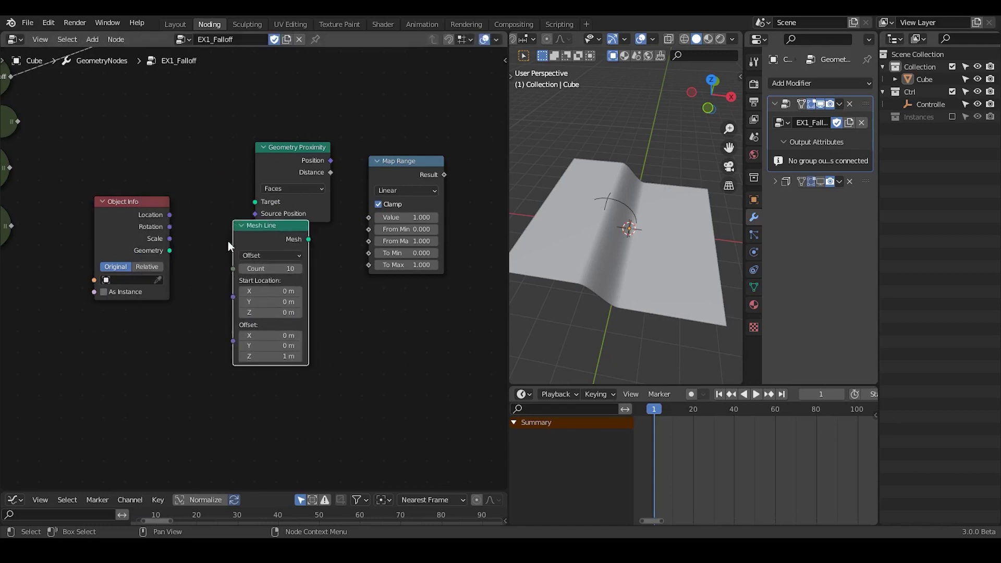
- Set Mesh Line Count to 1, linking Location to Start Location and Mesh to the proximity Target
{"action": "scroll", "coordinate": [281, 270], "scroll_direction": "up", "scroll_amount": 1}
{"action": "left_click", "coordinate": [281, 269]}
{"action": "type", "text": "1"}
{"action": "key", "text": "Return"}
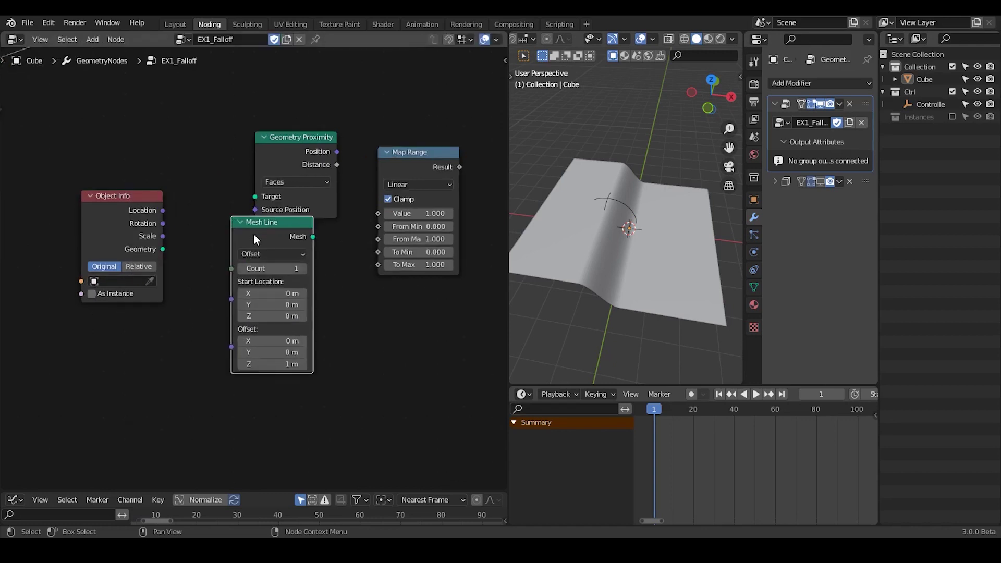
{"action": "left_click_drag", "start_coordinate": [254, 233], "coordinate": [239, 245]}
{"action": "left_click_drag", "start_coordinate": [163, 250], "coordinate": [216, 306]}
{"action": "left_click_drag", "start_coordinate": [298, 249], "coordinate": [252, 196]}
- Switch Geometry Proximity to Points and connect Distance to the Map Range Value
{"action": "scroll", "coordinate": [349, 280], "scroll_direction": "down", "scroll_amount": 1}
{"action": "left_click", "coordinate": [277, 184]}
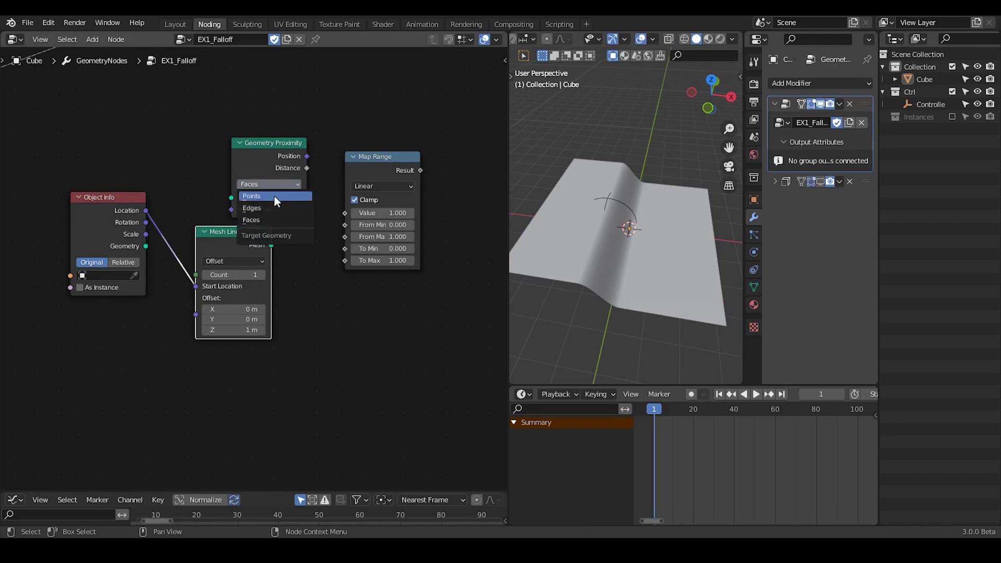
{"action": "left_click", "coordinate": [274, 196]}
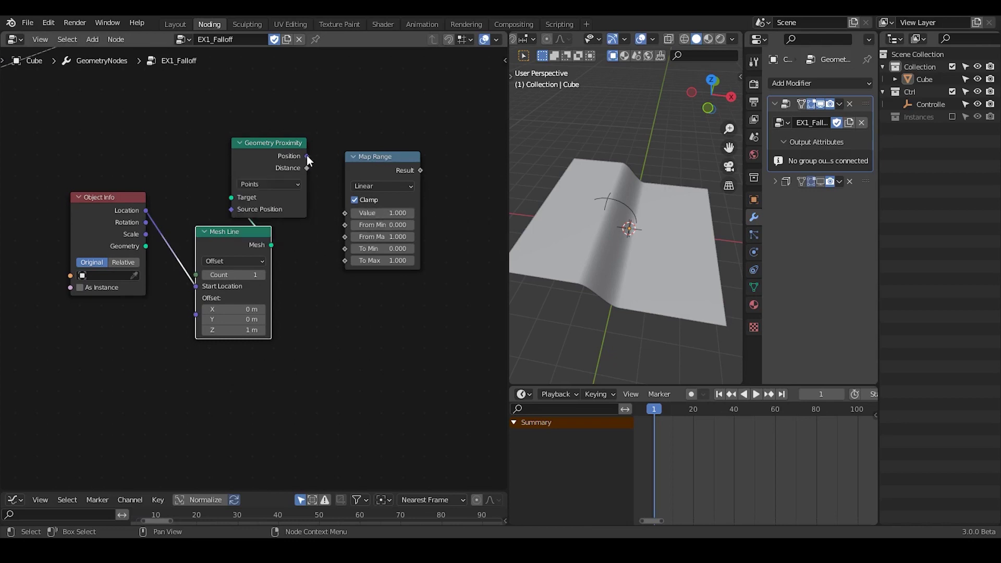
{"action": "left_click_drag", "start_coordinate": [307, 168], "coordinate": [345, 212]}
- Set the Map Range To Min to 1 and To Max to 0
{"action": "left_click", "coordinate": [380, 255]}
{"action": "type", "text": "1"}
{"action": "key", "text": "Return"}
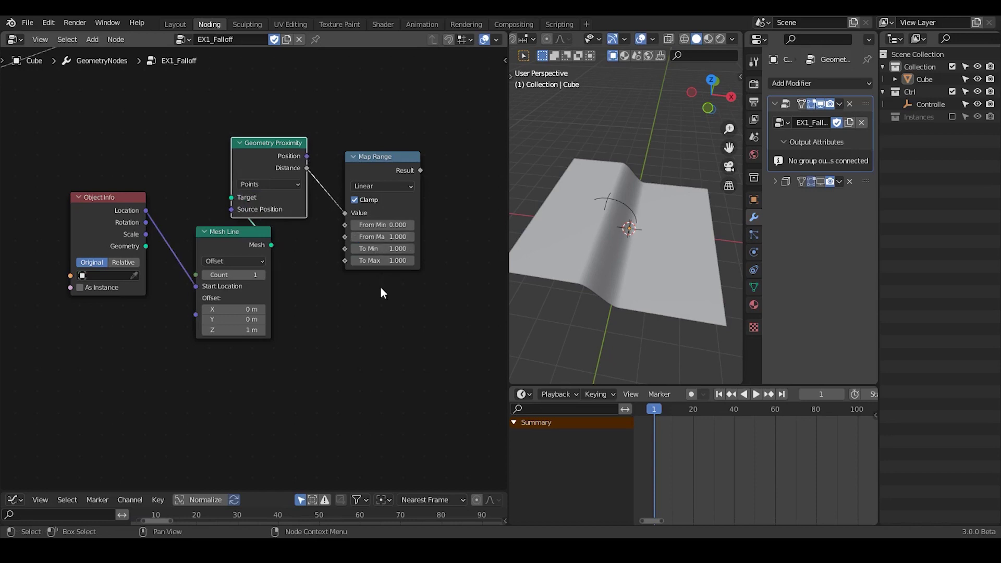
{"action": "left_click", "coordinate": [385, 260]}
{"action": "type", "text": "0"}
{"action": "key", "text": "Return"}
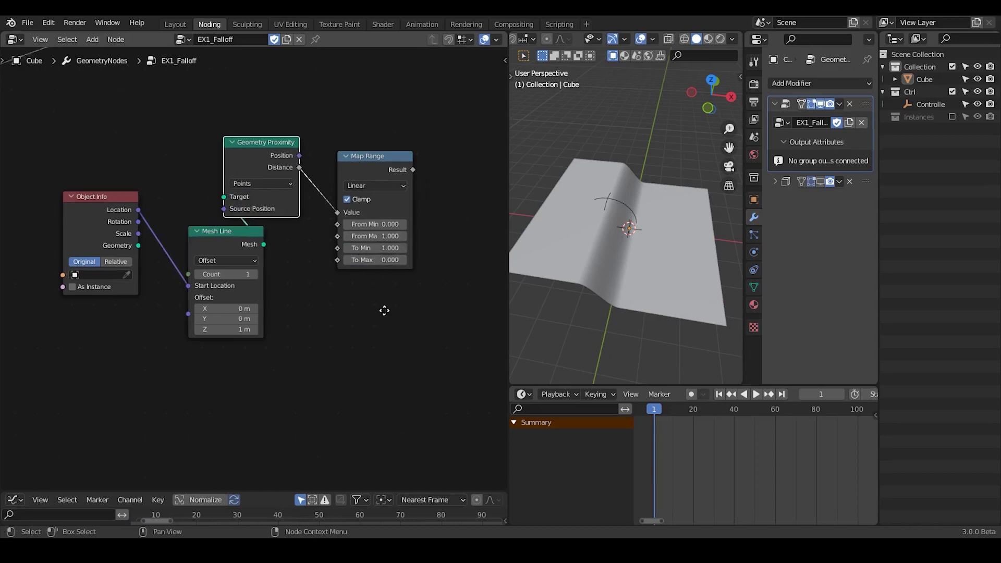
{"action": "left_click", "coordinate": [382, 310]}
- Move the Mesh Line left, add a ColorRamp, then box-select all the demo nodes
{"action": "key", "text": "a"}
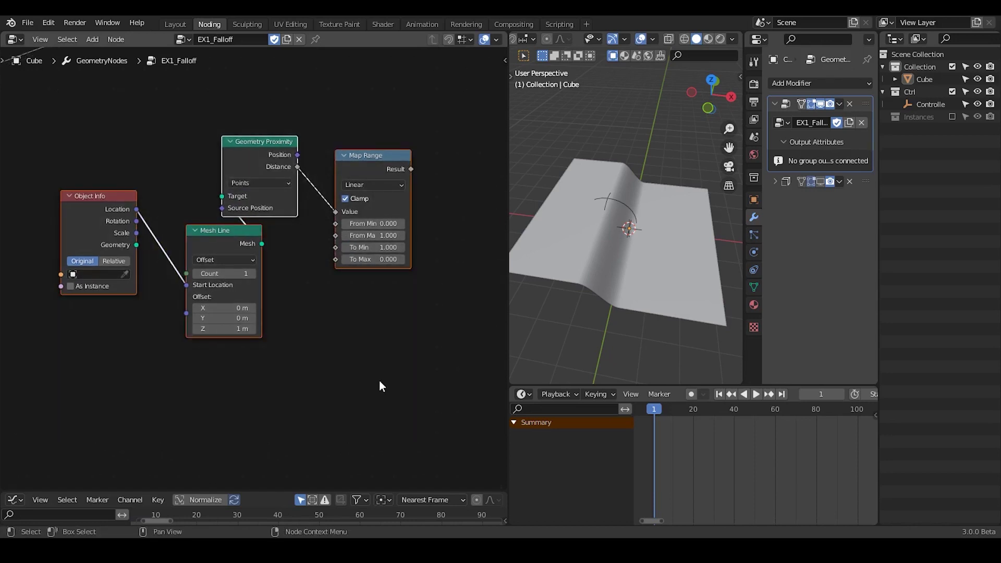
{"action": "key", "text": "alt+a"}
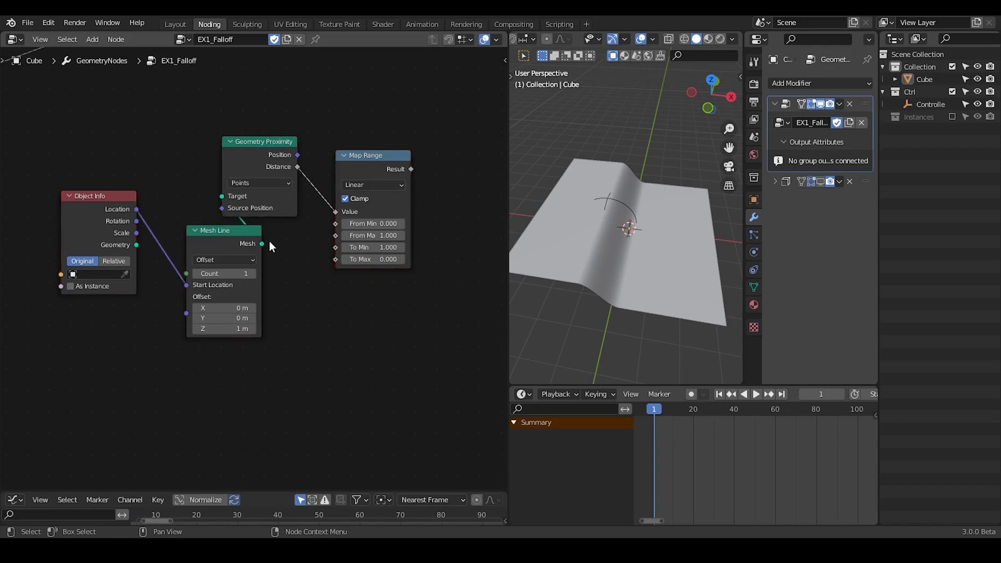
{"action": "left_click_drag", "start_coordinate": [229, 239], "coordinate": [200, 237]}
{"action": "key", "text": "shift+a"}
{"action": "type", "text": "s"}
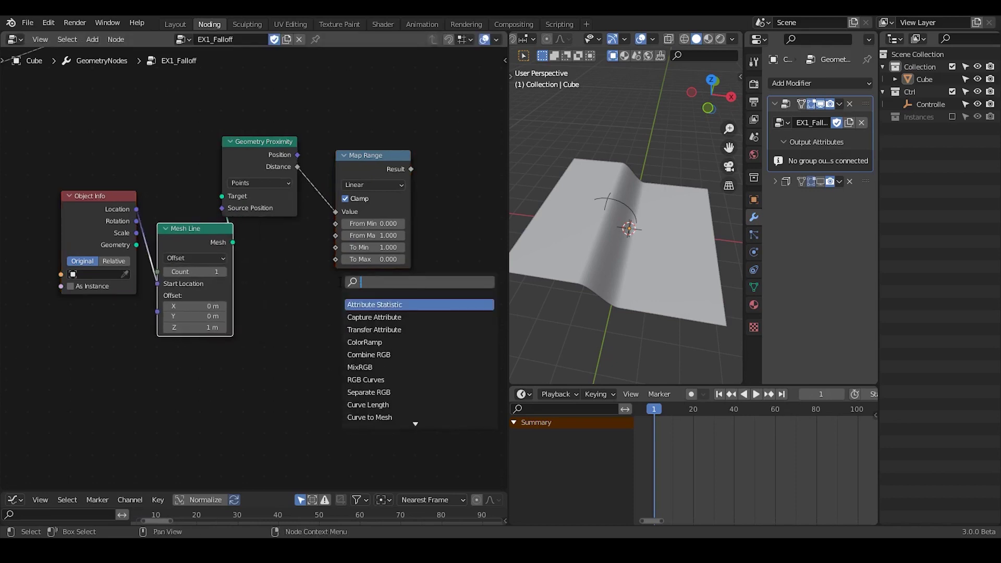
{"action": "type", "text": "color"}
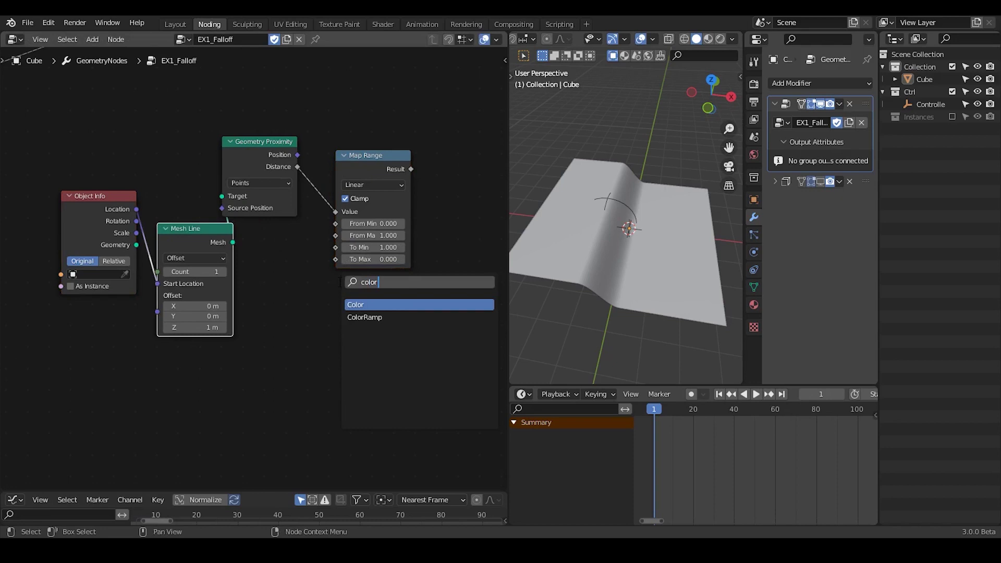
{"action": "left_click", "coordinate": [365, 317]}
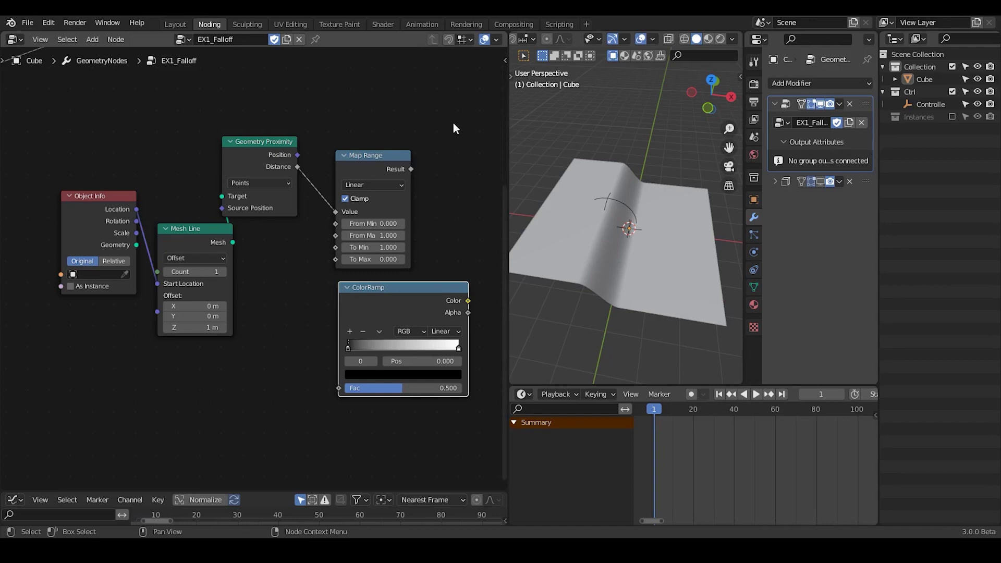
{"action": "left_click_drag", "start_coordinate": [452, 123], "coordinate": [29, 359]}
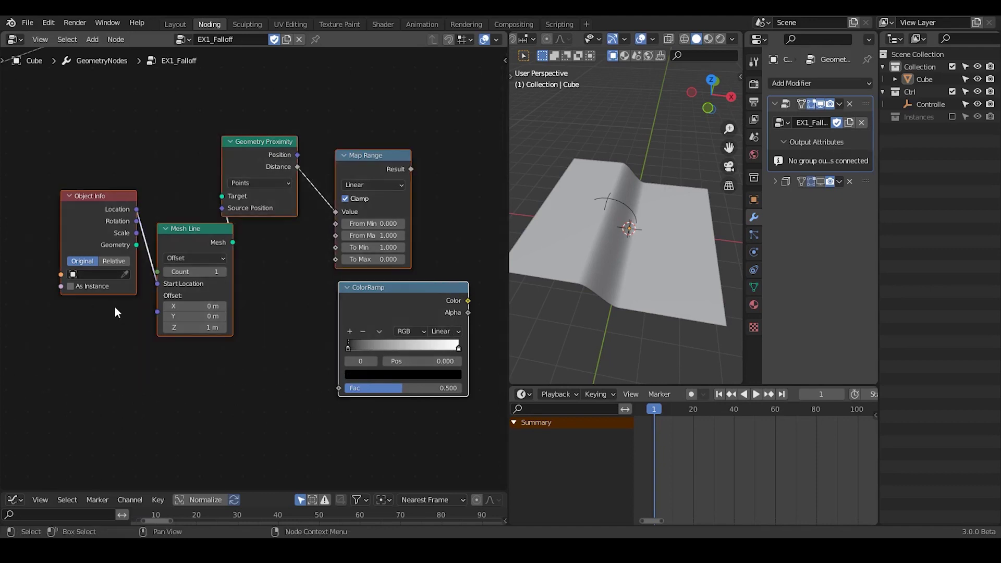
- Delete the demo nodes, plug G_Proximity Falloff into Scale, and raise its Max to 3.800
{"action": "key", "text": "x"}
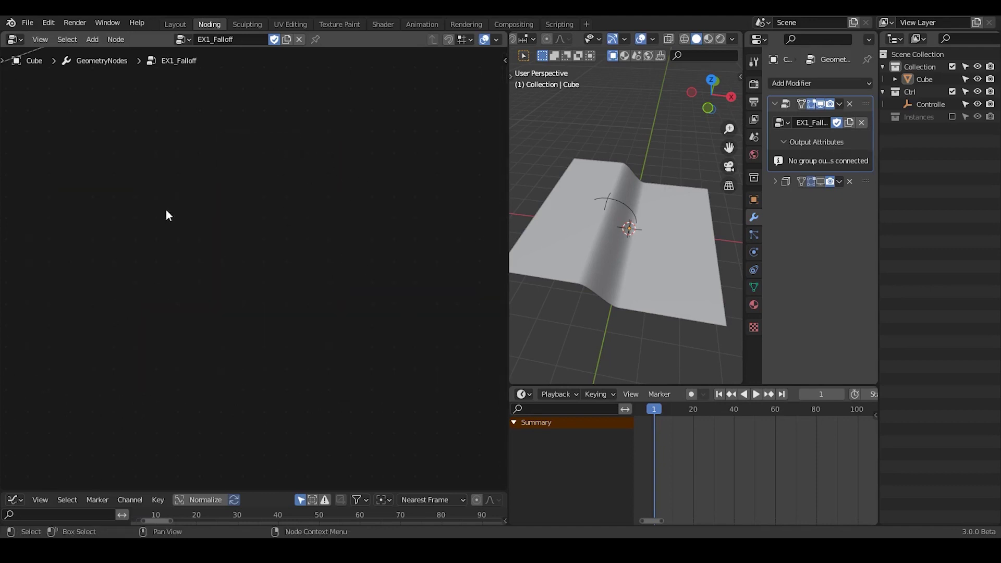
{"action": "middle_click_drag", "start_coordinate": [117, 194], "coordinate": [382, 295]}
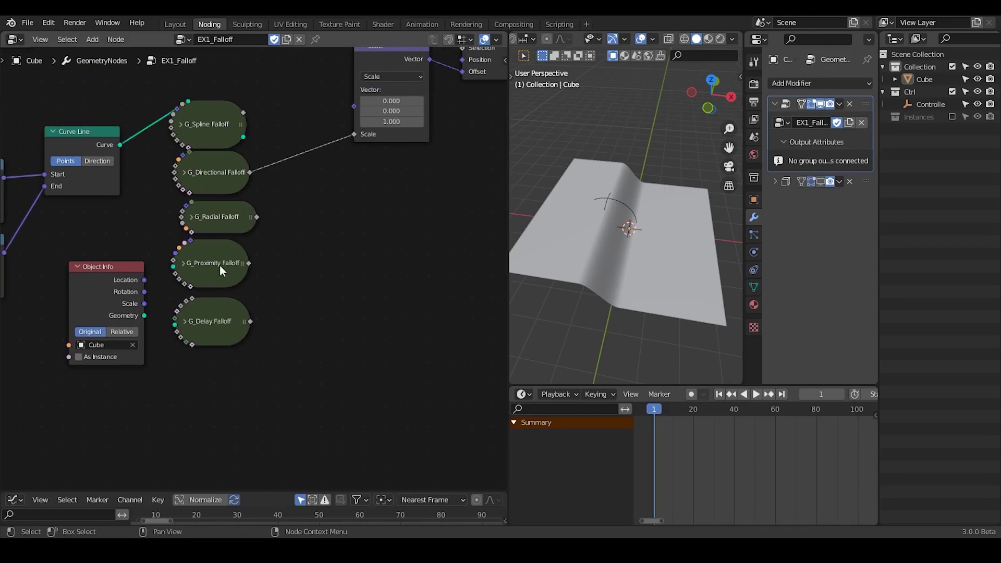
{"action": "left_click_drag", "start_coordinate": [251, 265], "coordinate": [352, 134]}
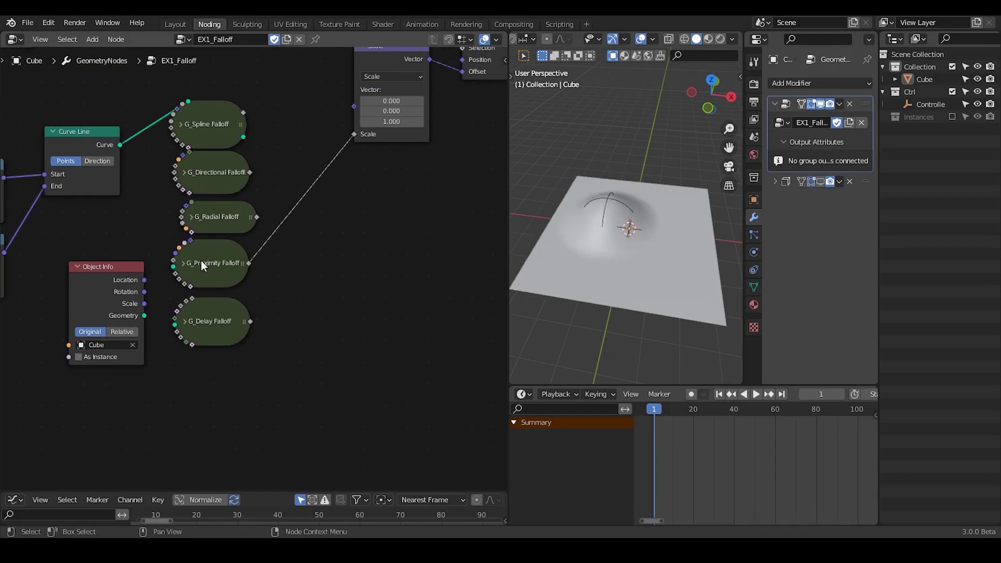
{"action": "left_click_drag", "start_coordinate": [202, 261], "coordinate": [297, 198]}
{"action": "left_click", "coordinate": [303, 206]}
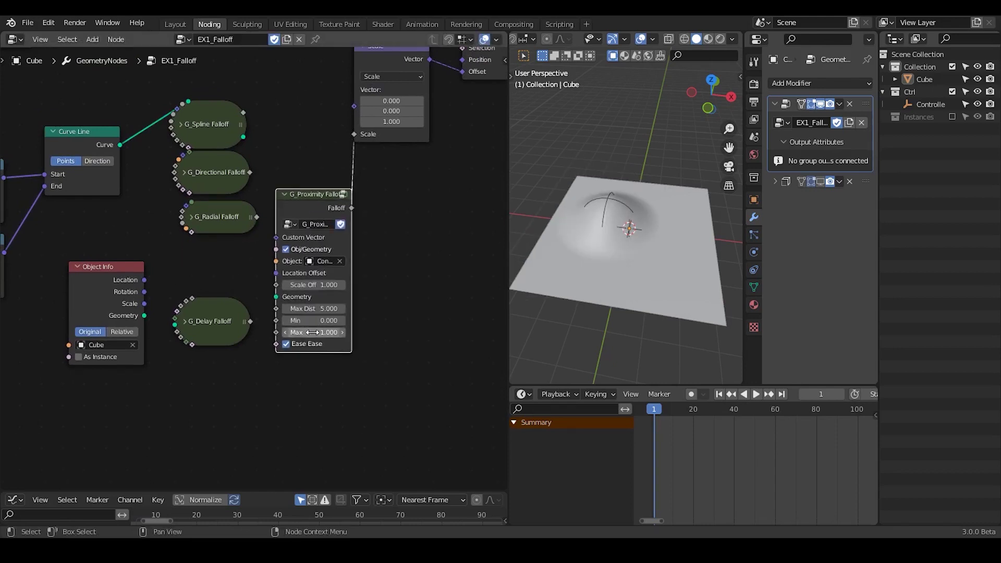
{"action": "left_click_drag", "start_coordinate": [314, 333], "coordinate": [292, 332]}
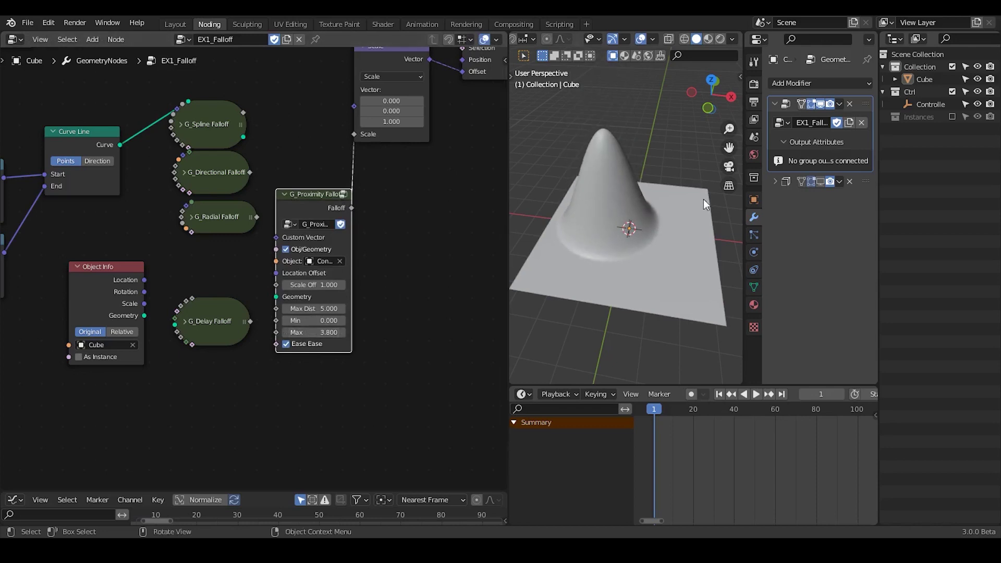
- Pin the node tree and start moving the Controller on the ground plane
{"action": "left_click", "coordinate": [316, 40]}
{"action": "left_click", "coordinate": [932, 104]}
{"action": "key", "text": "g"}
{"action": "key", "text": "shift+z"}
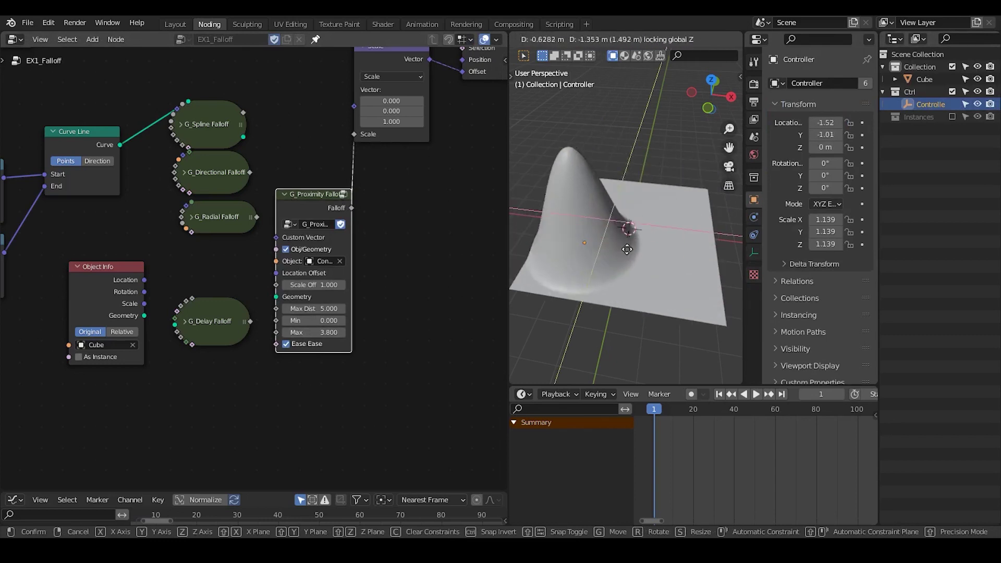
- Cancel the pending Controller move and reframe the node editor and viewport
{"action": "right_click", "coordinate": [652, 243]}
{"action": "middle_click_drag", "start_coordinate": [379, 243], "coordinate": [251, 285]}
{"action": "middle_click_drag", "start_coordinate": [397, 194], "coordinate": [347, 209]}
{"action": "mouse_move", "coordinate": [634, 248]}
{"action": "middle_mouse_down"}
{"action": "mouse_move", "coordinate": [662, 233]}
{"action": "mouse_move", "coordinate": [642, 237]}
{"action": "middle_mouse_up"}
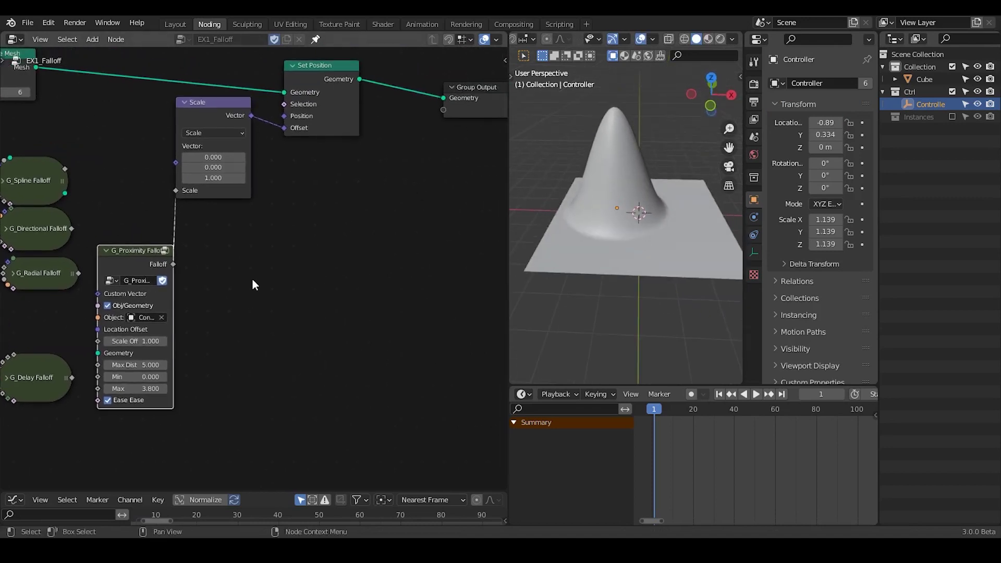
{"action": "middle_click_drag", "start_coordinate": [252, 285], "coordinate": [374, 236]}
- Move the Controller along X to -0.52, shifting the peak across the plane
{"action": "key", "text": "g"}
{"action": "key", "text": "x"}
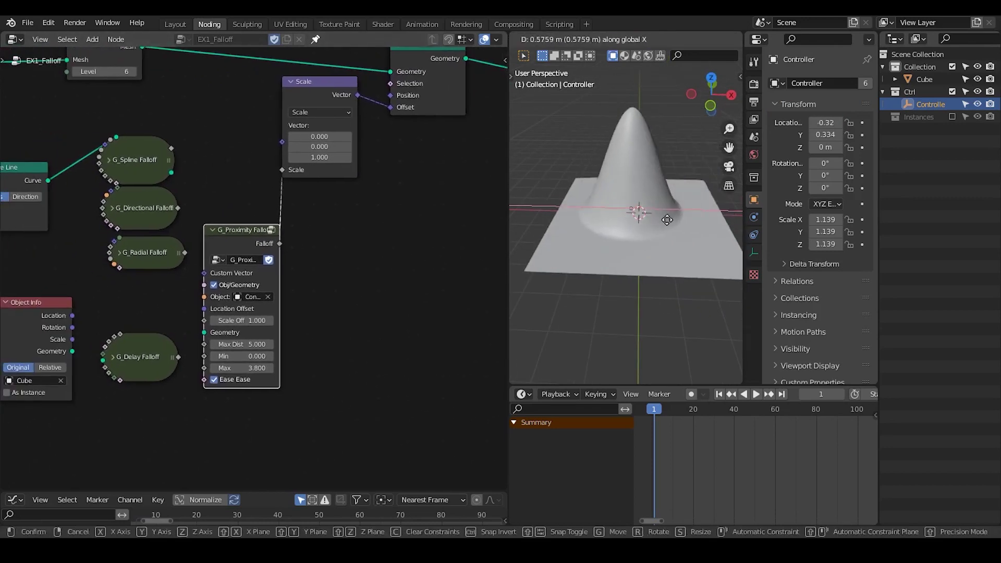
{"action": "left_click", "coordinate": [671, 225]}
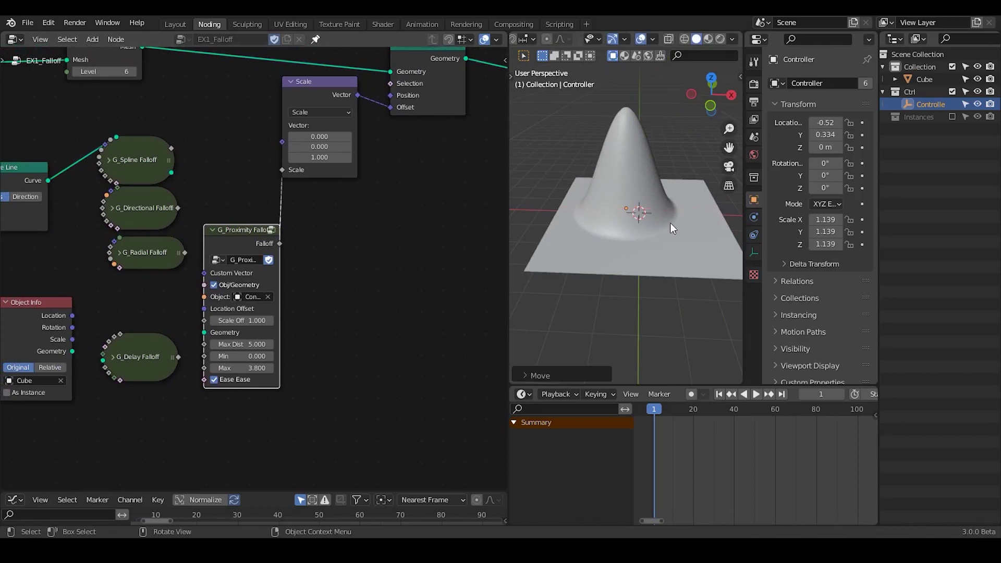
{"action": "key", "text": "g"}
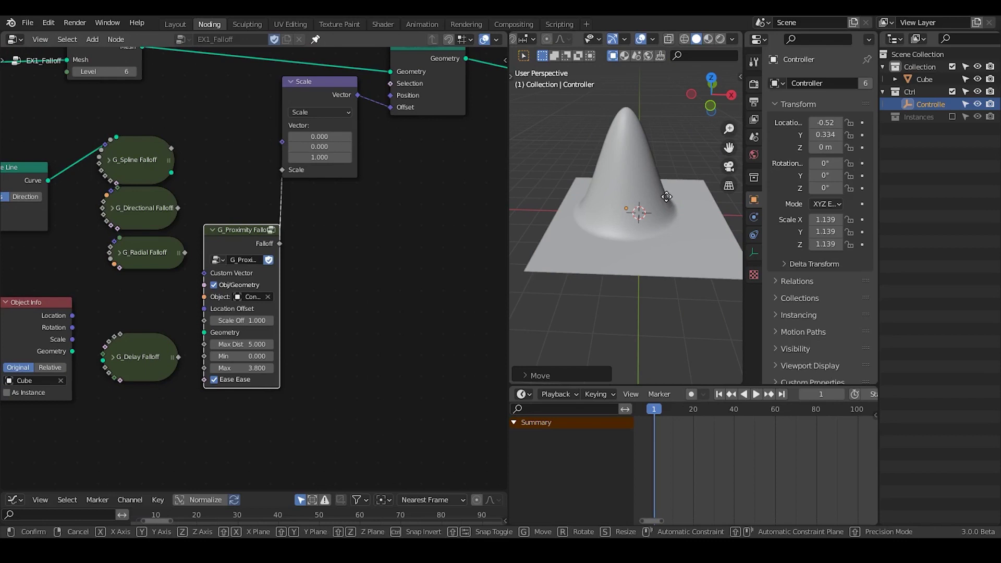
{"action": "key", "text": "shift+z"}
{"action": "right_click", "coordinate": [681, 217]}
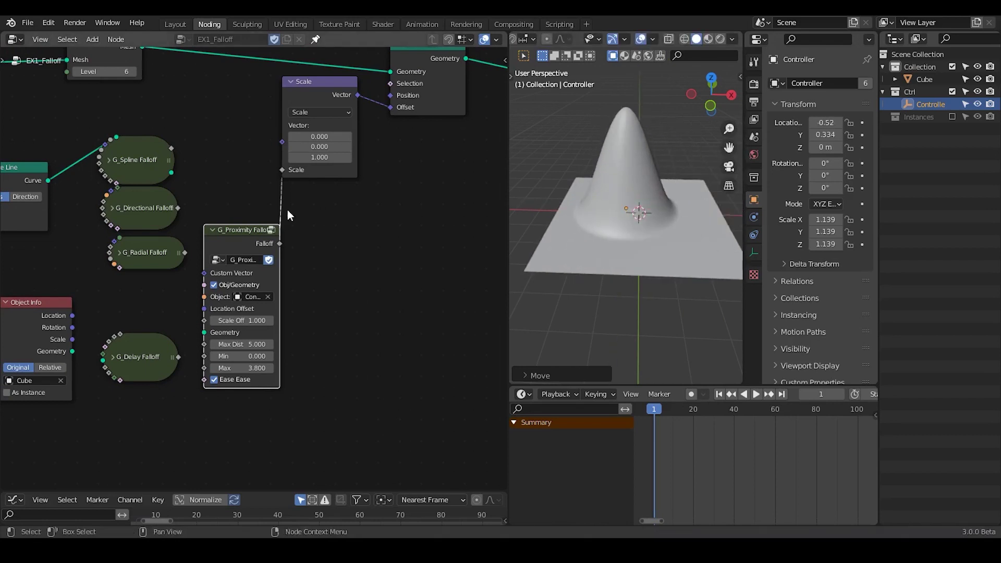
{"action": "middle_click_drag", "start_coordinate": [282, 206], "coordinate": [320, 210]}
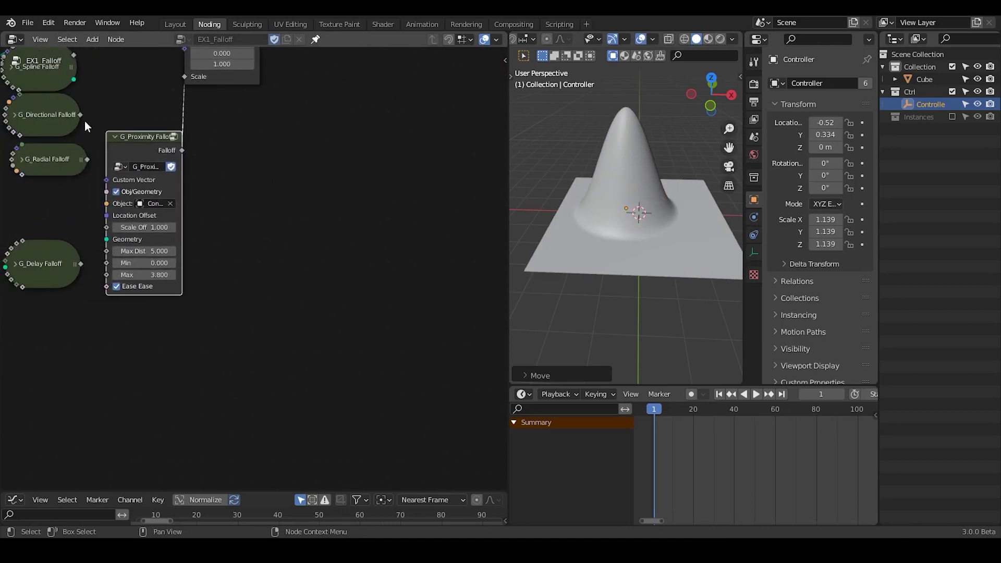
- Collapse G_Proximity Falloff and place it beside the Radial and Delay Falloff groups
{"action": "mouse_move", "coordinate": [349, 225]}
{"action": "middle_mouse_down"}
{"action": "mouse_move", "coordinate": [319, 223]}
{"action": "mouse_move", "coordinate": [308, 191]}
{"action": "middle_mouse_up"}
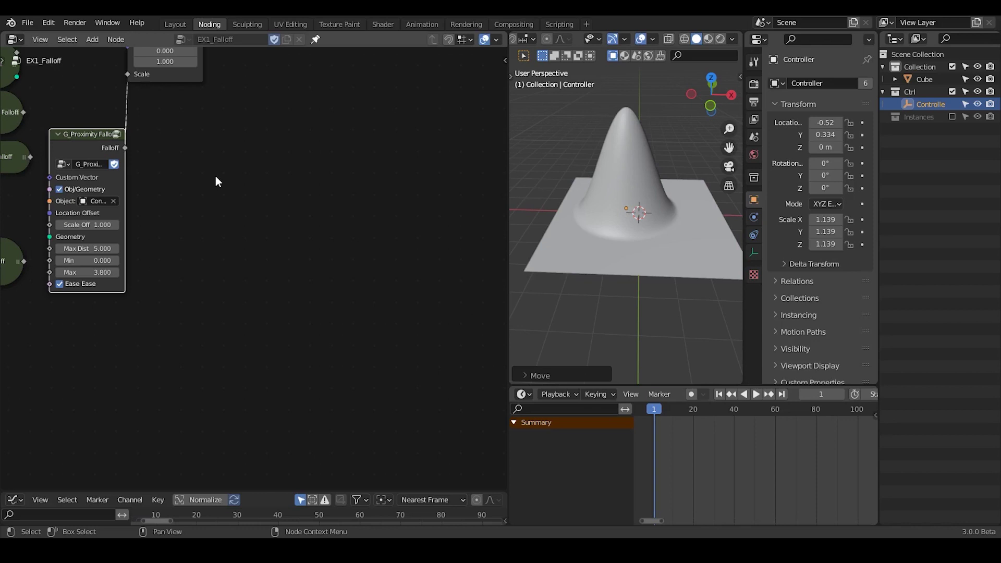
{"action": "middle_click_drag", "start_coordinate": [105, 189], "coordinate": [234, 185]}
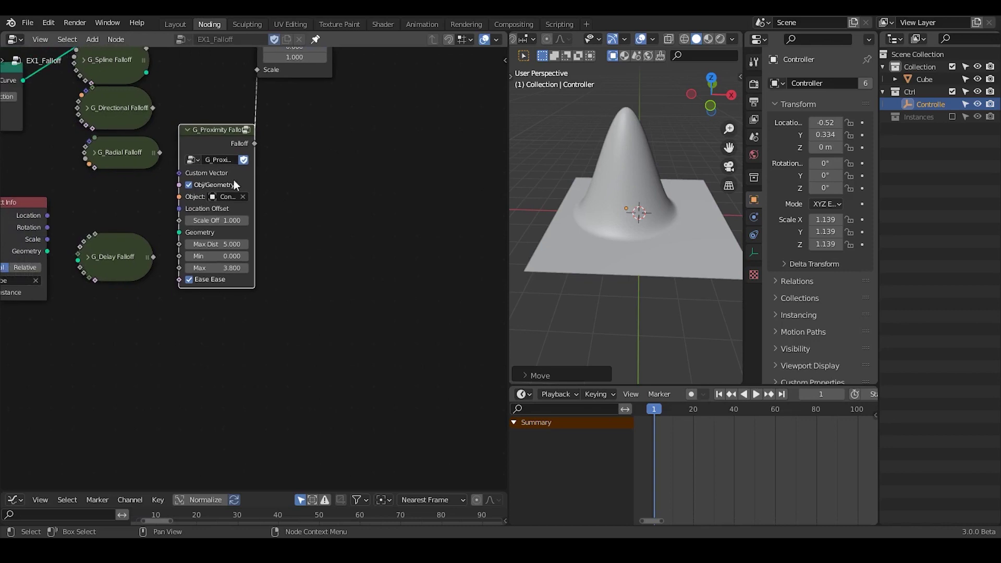
{"action": "left_click", "coordinate": [188, 130]}
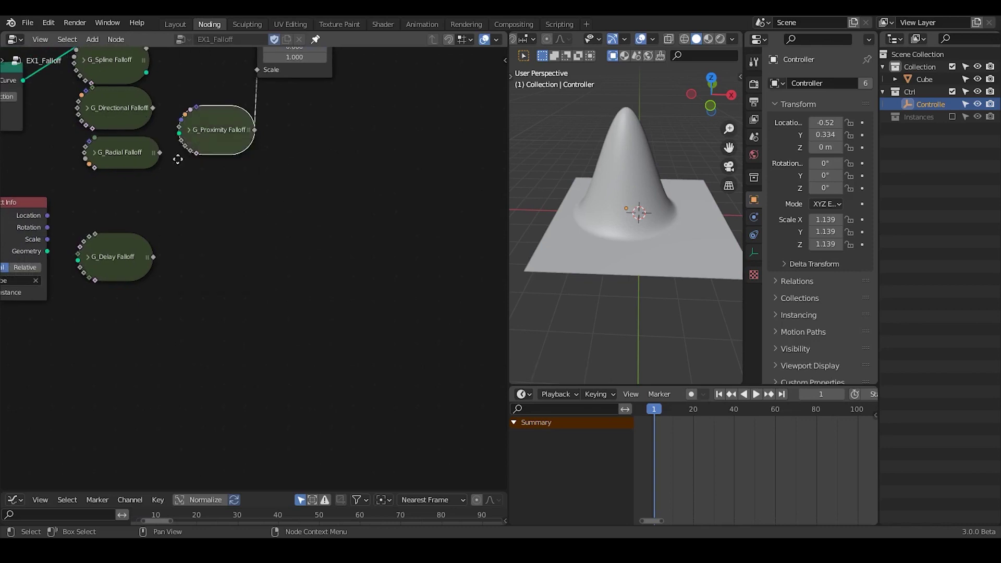
{"action": "left_click_drag", "start_coordinate": [190, 130], "coordinate": [102, 200]}
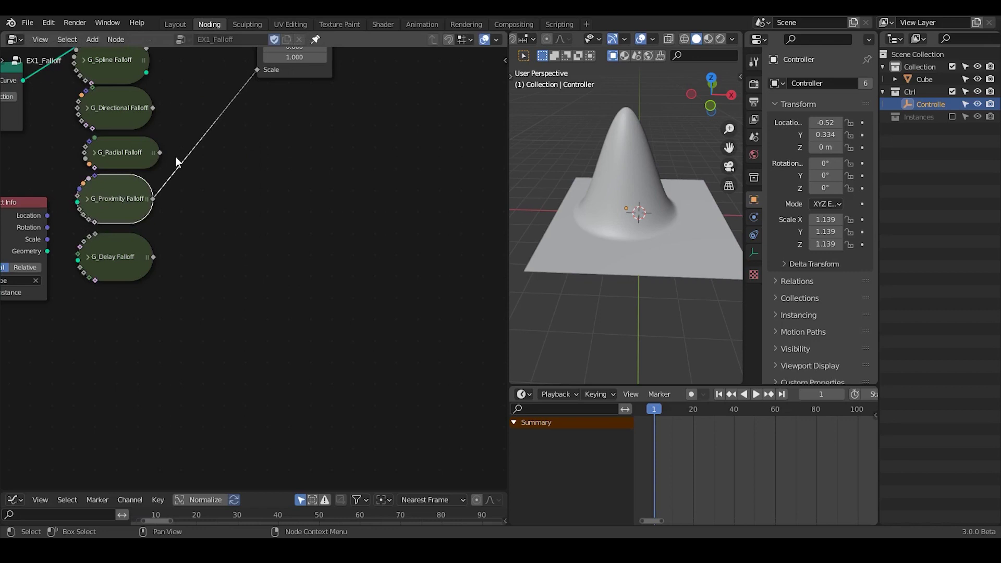
{"action": "middle_click_drag", "start_coordinate": [175, 157], "coordinate": [207, 232]}
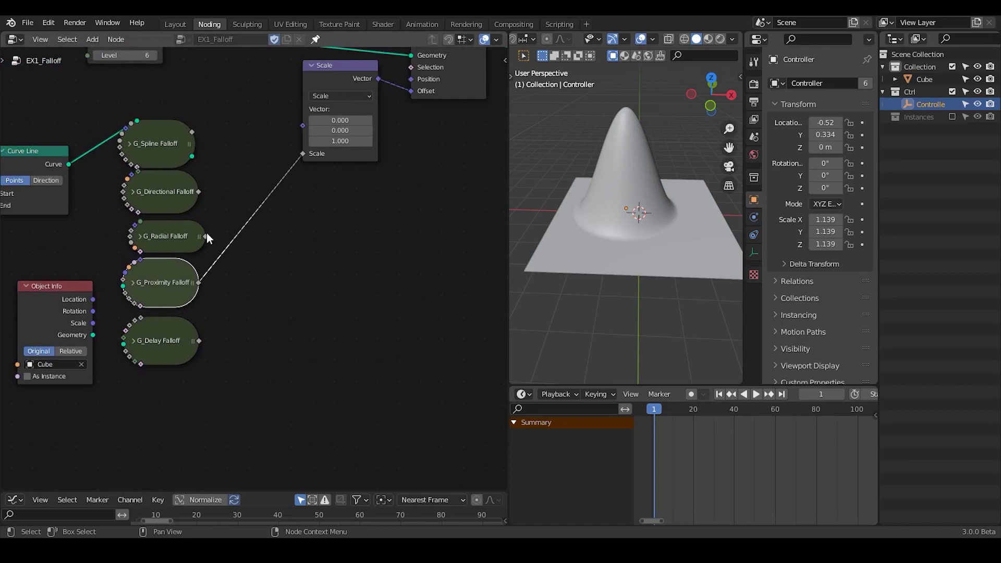
{"action": "left_click_drag", "start_coordinate": [166, 298], "coordinate": [259, 242]}
- Link G_Directional Falloff into the Scale input, then test an X move of the Controller
{"action": "left_click", "coordinate": [250, 233]}
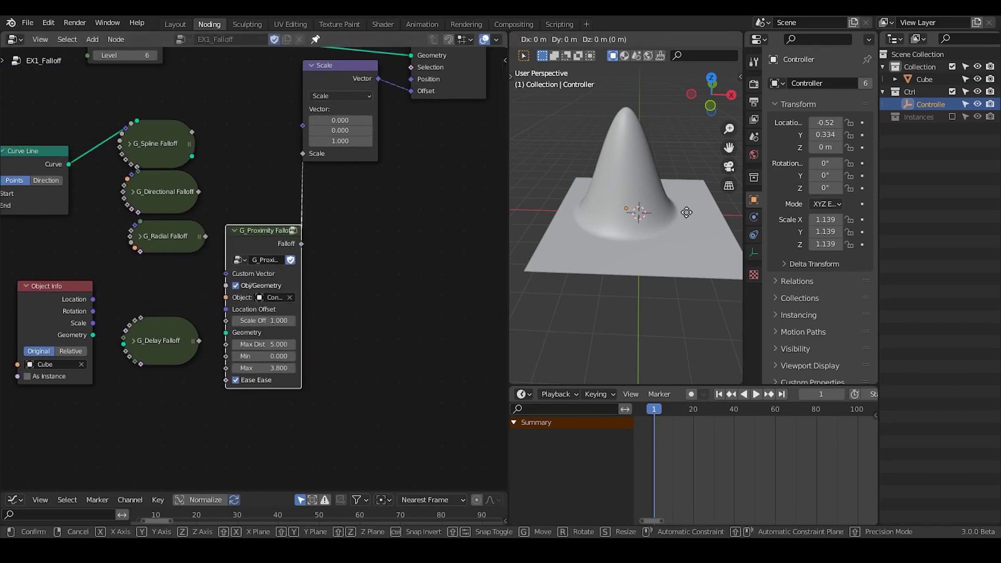
{"action": "key", "text": "g"}
{"action": "key", "text": "shift+z"}
{"action": "left_click", "coordinate": [728, 216]}
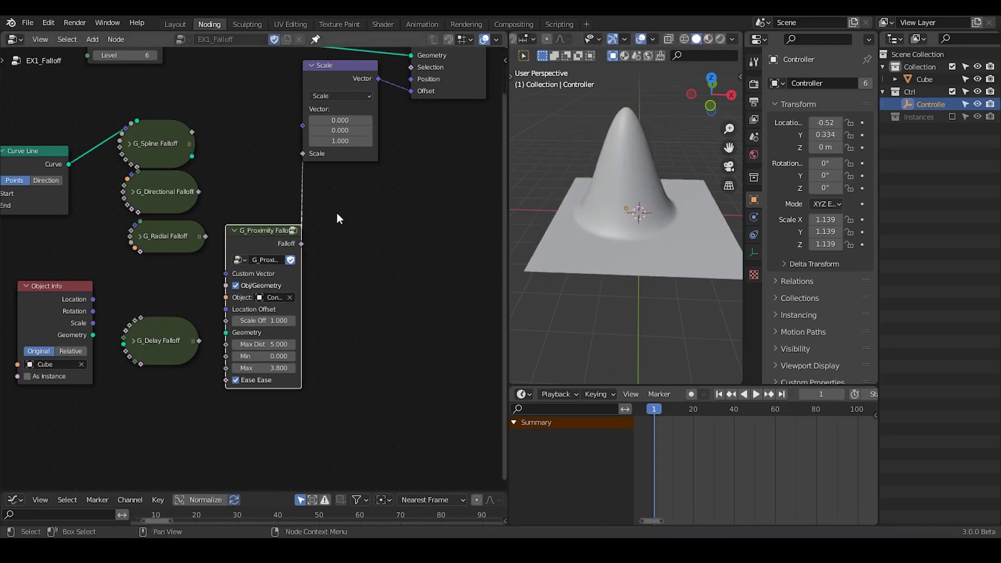
{"action": "left_click_drag", "start_coordinate": [198, 191], "coordinate": [303, 154]}
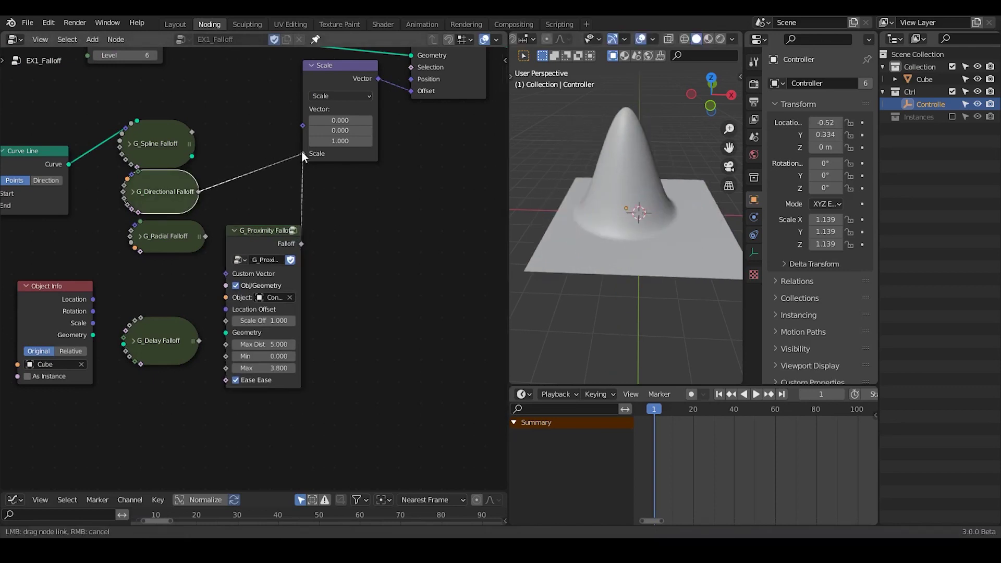
{"action": "key", "text": "g"}
{"action": "key", "text": "x"}
{"action": "right_click", "coordinate": [628, 209]}
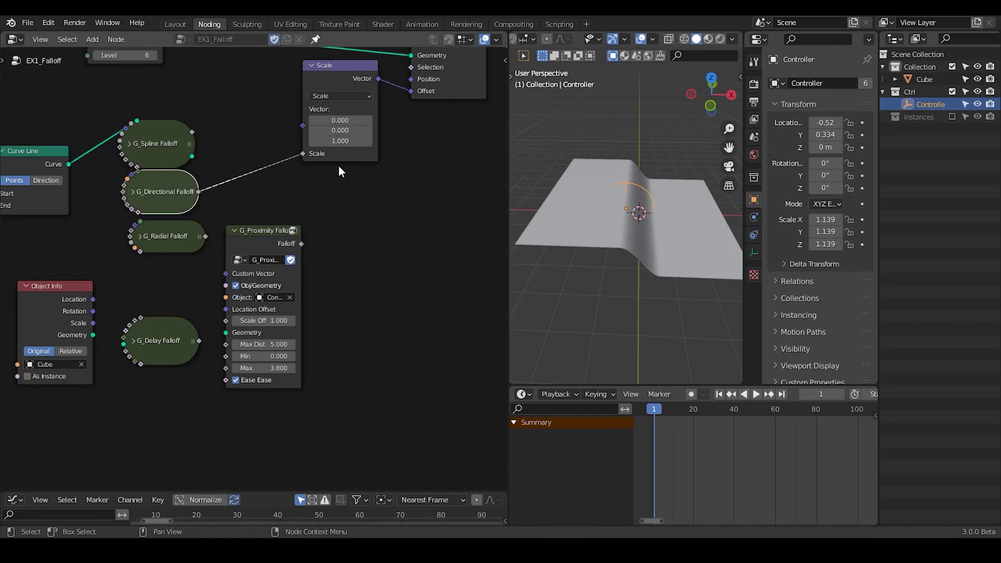
- Stack the falloff nodes into a column, collapsing G_Proximity Falloff and nudging the Scale node
{"action": "left_click_drag", "start_coordinate": [151, 333], "coordinate": [151, 426]}
{"action": "left_click_drag", "start_coordinate": [244, 240], "coordinate": [159, 258]}
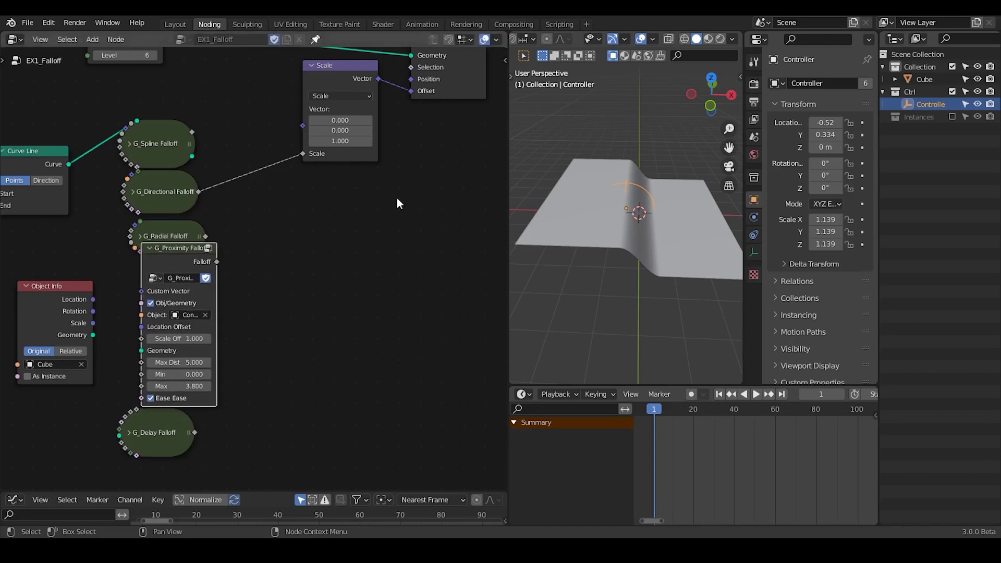
{"action": "middle_click_drag", "start_coordinate": [359, 224], "coordinate": [297, 279]}
{"action": "scroll", "coordinate": [298, 294], "scroll_direction": "down", "scroll_amount": 2}
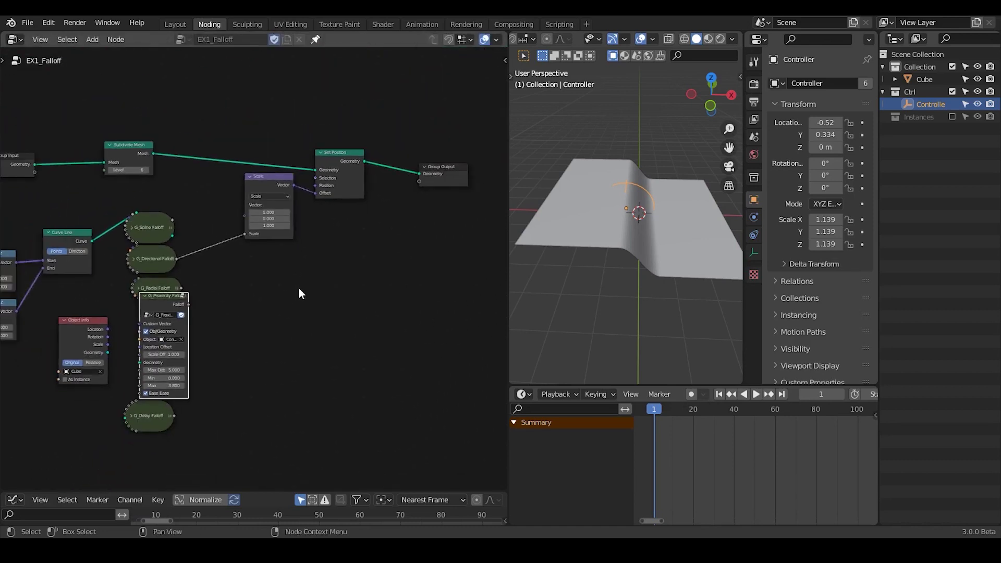
{"action": "middle_click_drag", "start_coordinate": [230, 229], "coordinate": [290, 190]}
{"action": "key", "text": "h"}
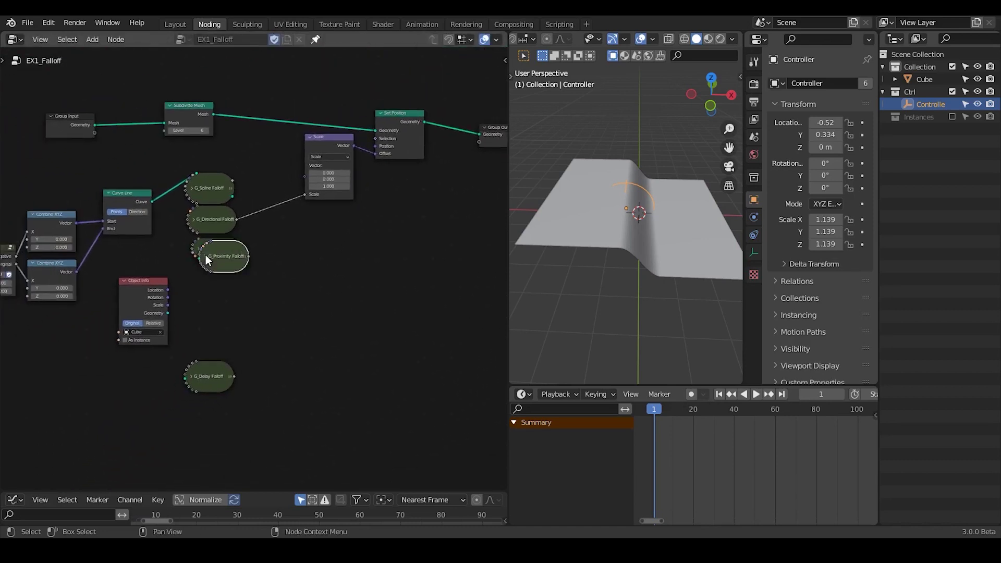
{"action": "left_click_drag", "start_coordinate": [205, 255], "coordinate": [199, 283]}
{"action": "left_click_drag", "start_coordinate": [216, 368], "coordinate": [218, 329]}
{"action": "left_click_drag", "start_coordinate": [330, 150], "coordinate": [327, 174]}
- Slide the Controller along X, then try further X moves and cancel them
{"action": "key", "text": "g"}
{"action": "key", "text": "x"}
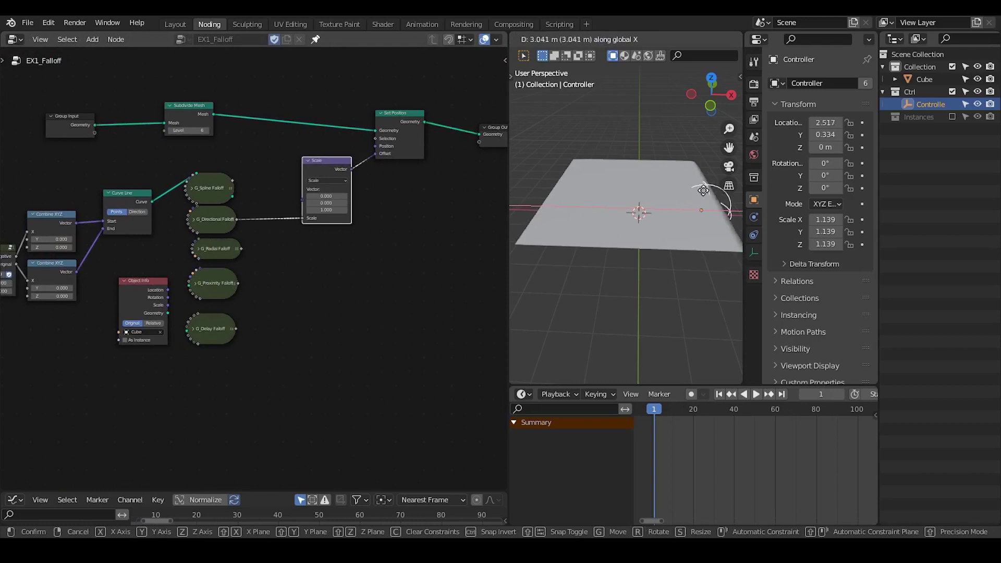
{"action": "left_click", "coordinate": [635, 180]}
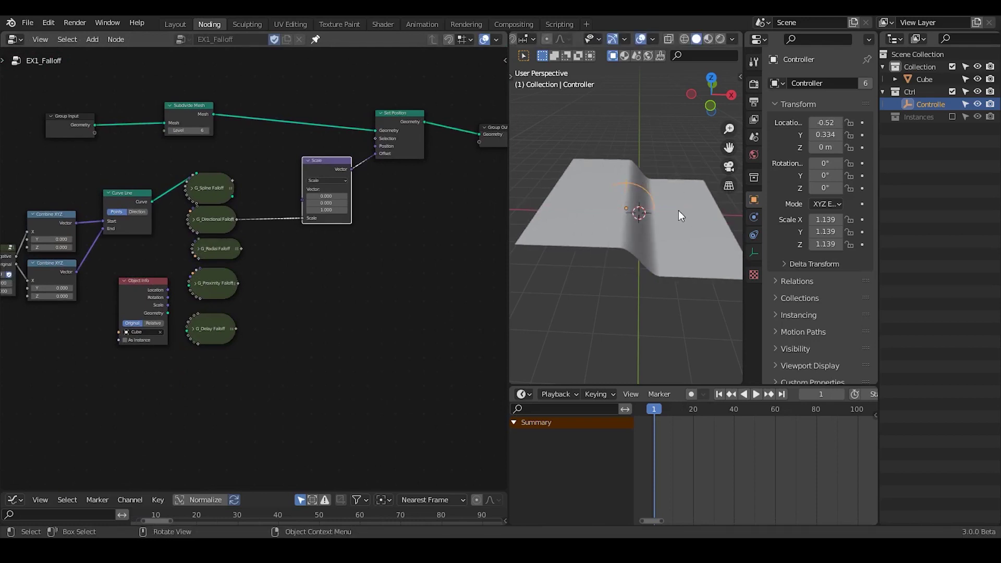
{"action": "key", "text": "g"}
{"action": "key", "text": "x"}
{"action": "right_click", "coordinate": [663, 221]}
{"action": "middle_click_drag", "start_coordinate": [231, 246], "coordinate": [270, 233]}
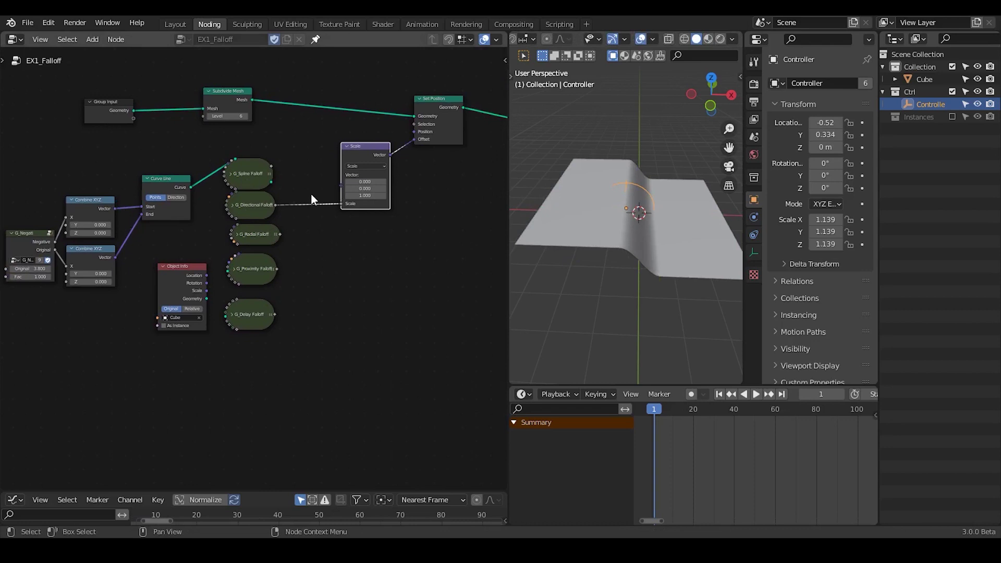
{"action": "key", "text": "g"}
{"action": "key", "text": "x"}
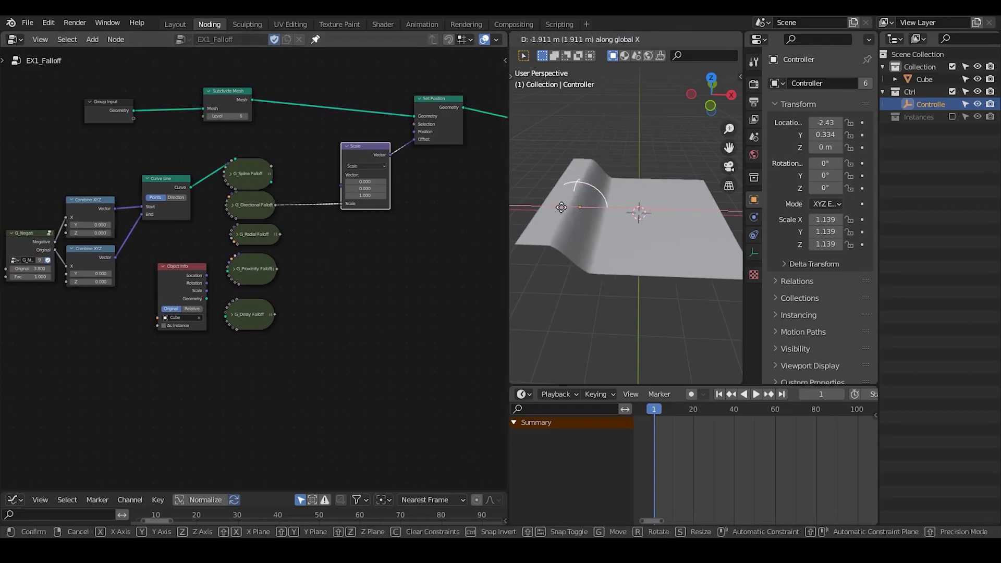
{"action": "right_click", "coordinate": [603, 210]}
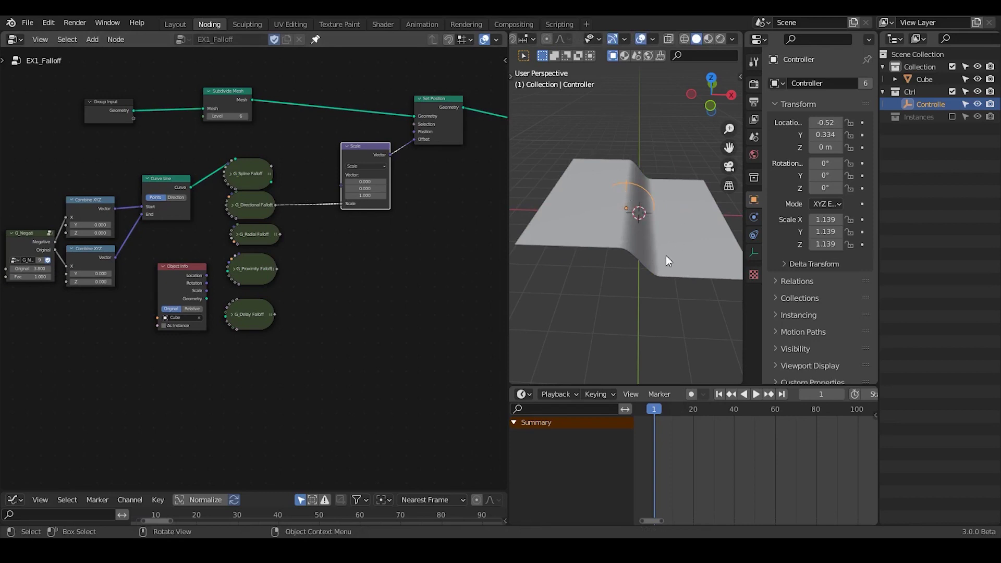
{"action": "mouse_move", "coordinate": [665, 256]}
{"action": "middle_mouse_down"}
{"action": "mouse_move", "coordinate": [664, 211]}
{"action": "mouse_move", "coordinate": [659, 272]}
{"action": "middle_mouse_up"}
- Move the Controller to X 0.351, try and cancel a Z rotation, then settle it at X -0.79
{"action": "key", "text": "g"}
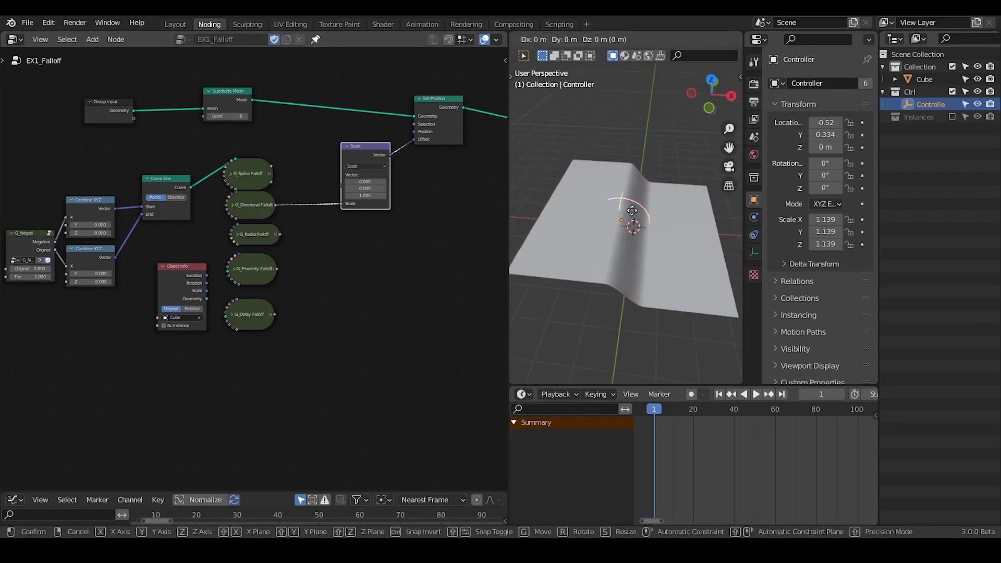
{"action": "key", "text": "x"}
{"action": "left_click", "coordinate": [652, 211]}
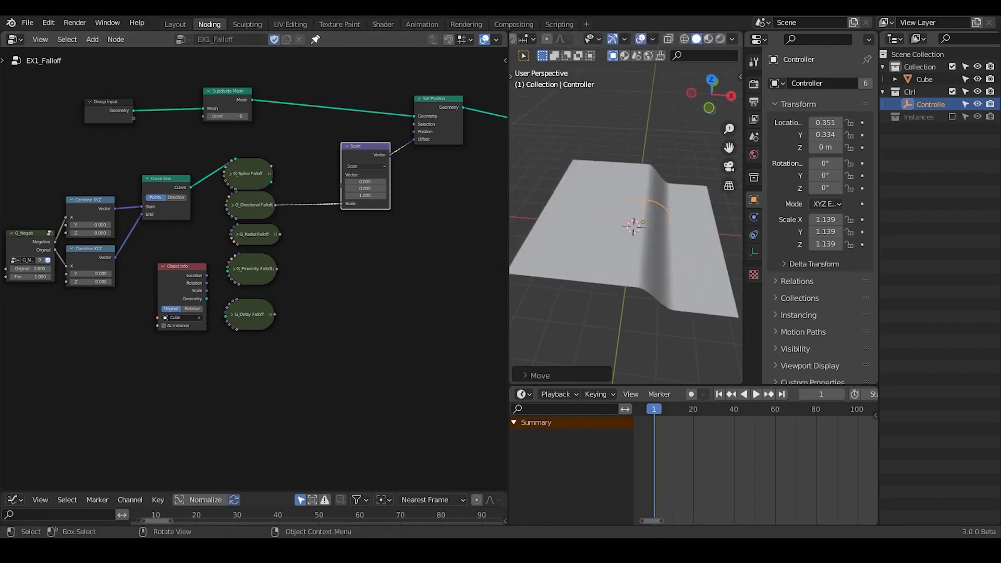
{"action": "key", "text": "r"}
{"action": "key", "text": "z"}
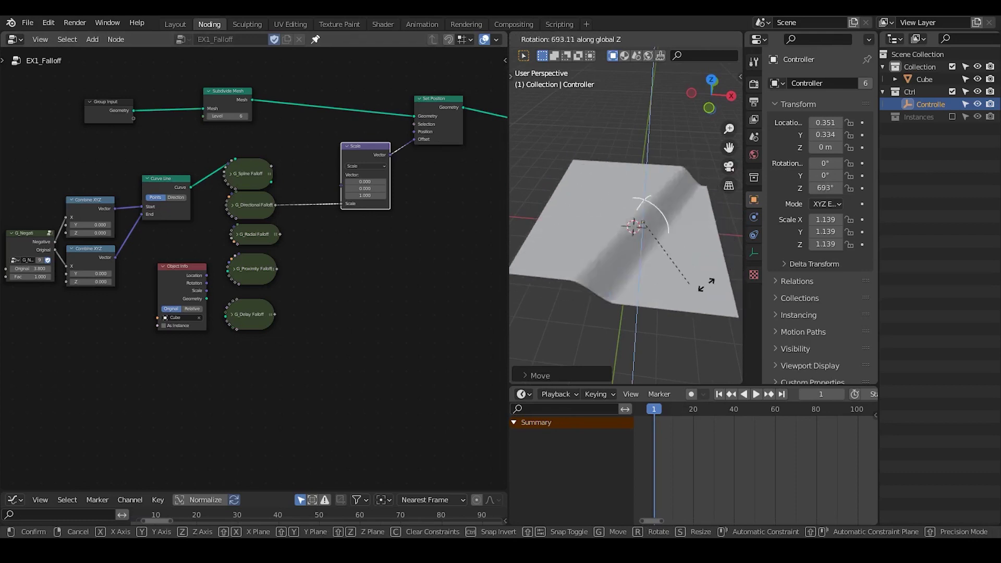
{"action": "right_click", "coordinate": [708, 188]}
{"action": "key", "text": "g"}
{"action": "key", "text": "x"}
{"action": "left_click", "coordinate": [651, 217]}
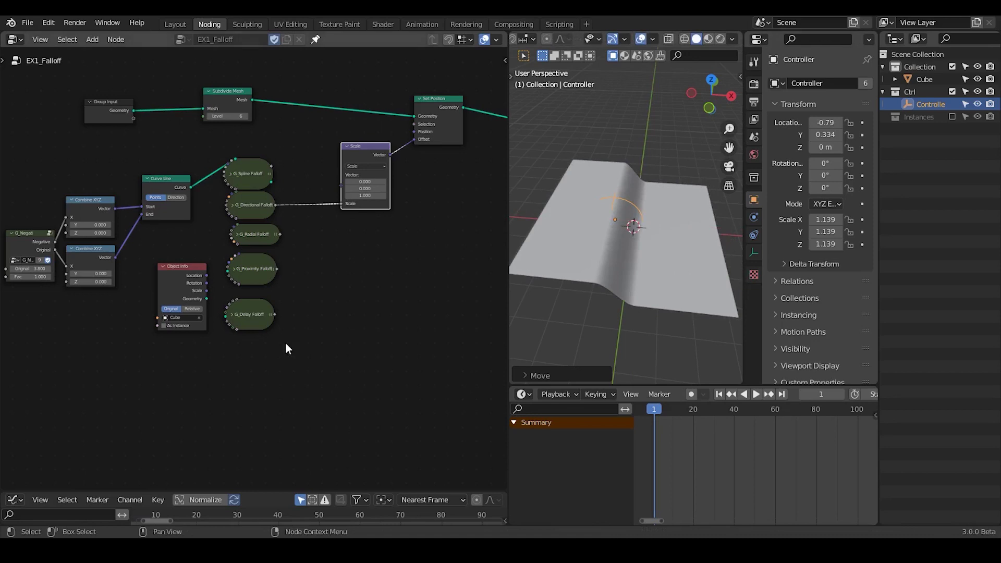
- Expand the collapsed G_Spline Falloff node and bring it fully into view
{"action": "middle_click_drag", "start_coordinate": [287, 344], "coordinate": [310, 256], "text": "ctrl"}
{"action": "left_click", "coordinate": [208, 81]}
{"action": "middle_click_drag", "start_coordinate": [278, 121], "coordinate": [266, 221]}
- Reposition G_Spline Falloff and link its Falloff output to the Scale input
{"action": "key", "text": "g"}
{"action": "left_click", "coordinate": [265, 206]}
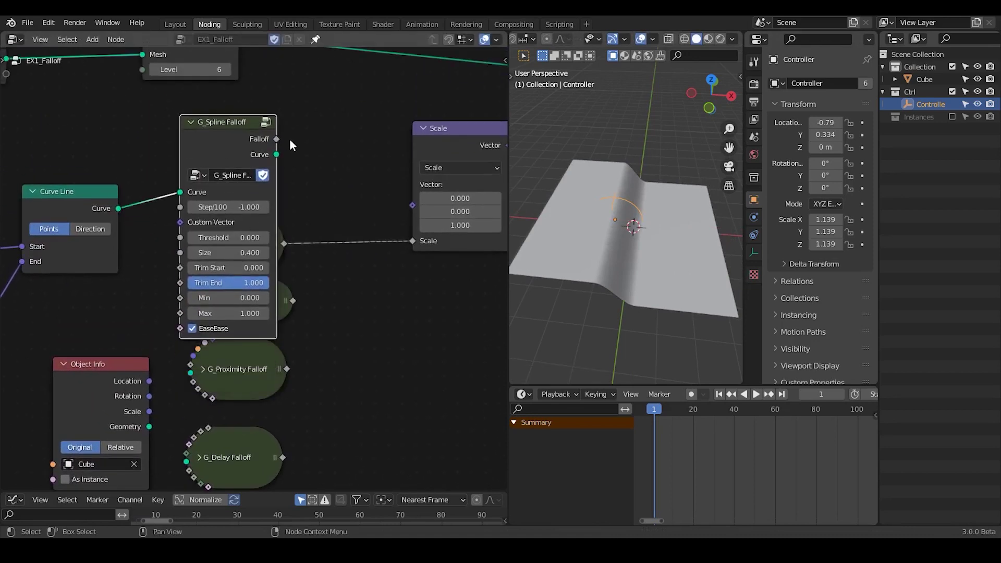
{"action": "left_click_drag", "start_coordinate": [276, 139], "coordinate": [412, 242]}
{"action": "middle_click_drag", "start_coordinate": [615, 260], "coordinate": [647, 236]}
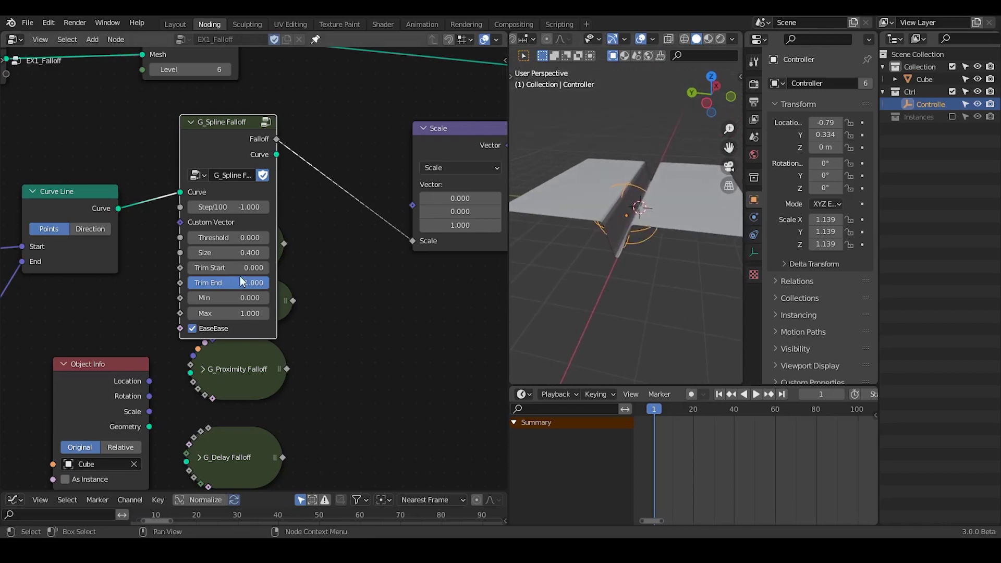
- Set the spline falloff Size to 0.700 and Max to 1.000, and turn off Ease Ease
{"action": "left_click_drag", "start_coordinate": [223, 258], "coordinate": [272, 283]}
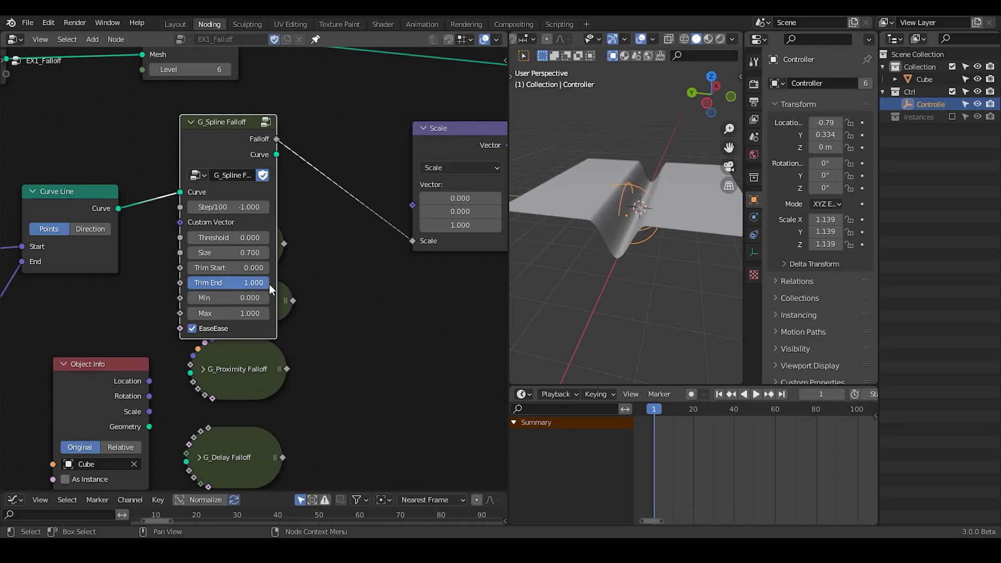
{"action": "left_click_drag", "start_coordinate": [235, 312], "coordinate": [269, 312]}
{"action": "left_click", "coordinate": [234, 311]}
{"action": "type", "text": "1"}
{"action": "key", "text": "Return"}
{"action": "left_click", "coordinate": [206, 333]}
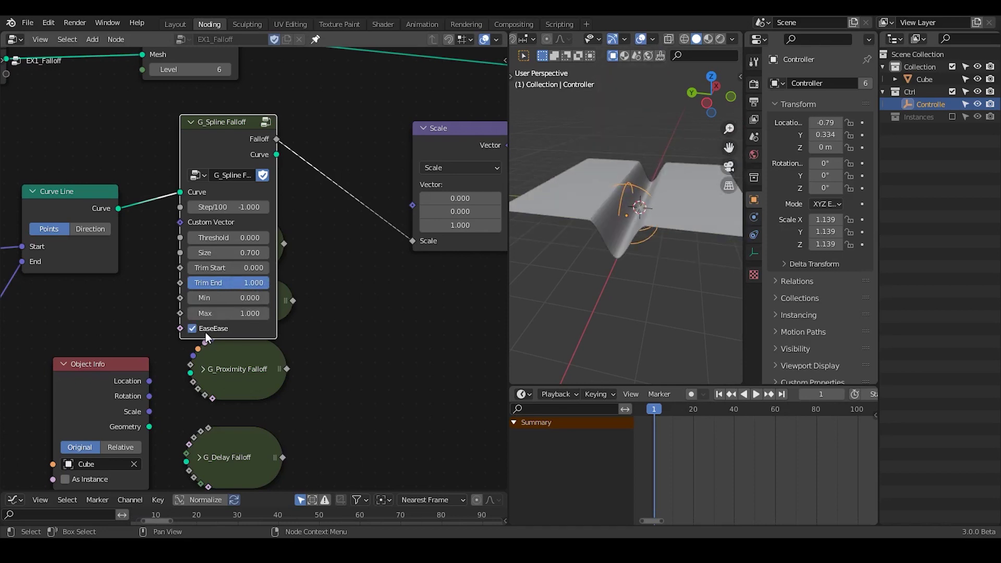
- Collapse G_Spline Falloff and line it up with the other falloff nodes
{"action": "left_click", "coordinate": [192, 125]}
{"action": "scroll", "coordinate": [218, 335], "scroll_direction": "down", "scroll_amount": 1}
{"action": "middle_click_drag", "start_coordinate": [218, 337], "coordinate": [245, 258]}
{"action": "left_click_drag", "start_coordinate": [244, 59], "coordinate": [251, 87]}
{"action": "middle_click_drag", "start_coordinate": [271, 216], "coordinate": [267, 211]}
{"action": "scroll", "coordinate": [282, 198], "scroll_direction": "down", "scroll_amount": 2}
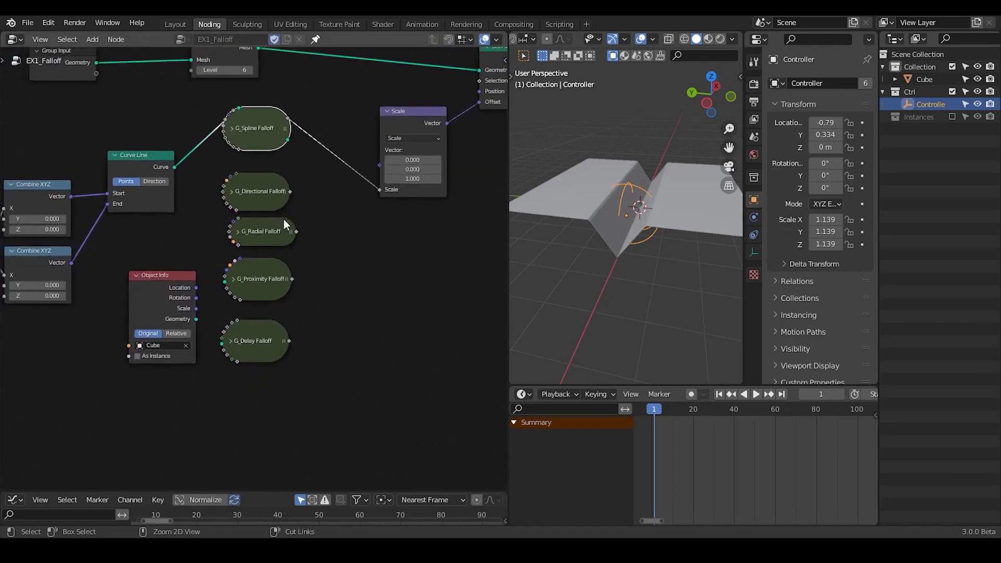
{"action": "left_click_drag", "start_coordinate": [337, 111], "coordinate": [208, 417]}
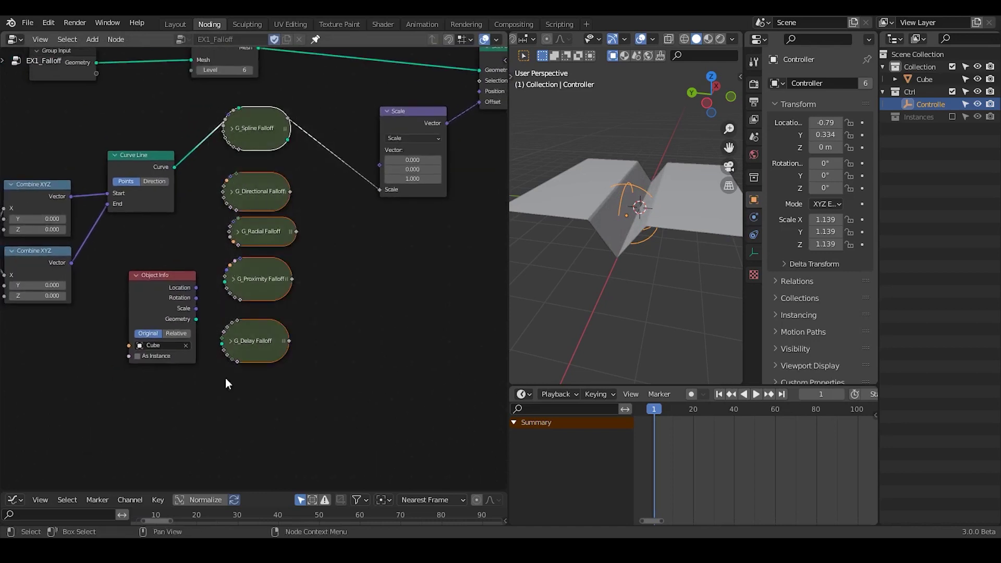
{"action": "left_click", "coordinate": [338, 264]}
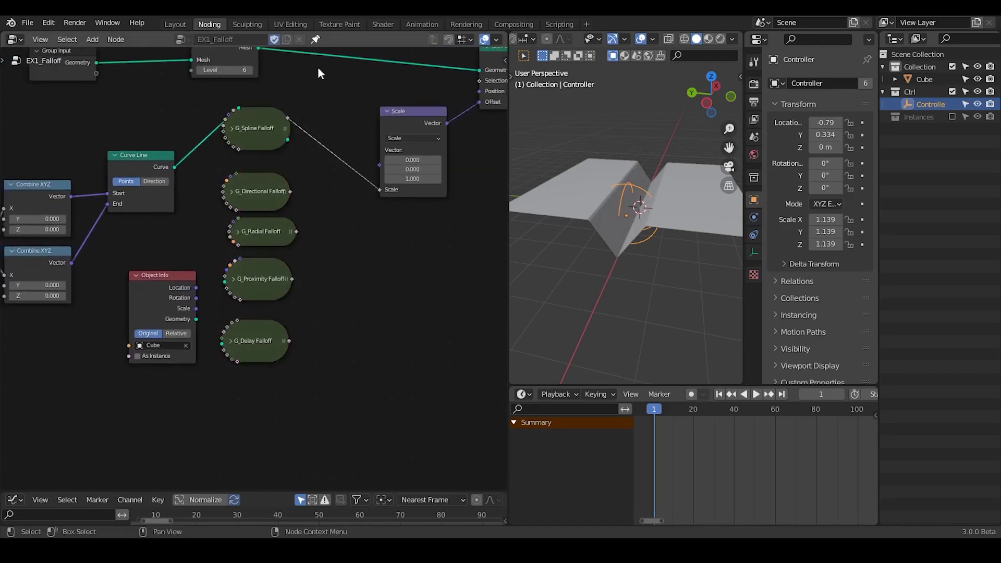
- Unpin the node editor and load the EX8_Shapekey-Like node tree onto the Cube
{"action": "left_click", "coordinate": [318, 41]}
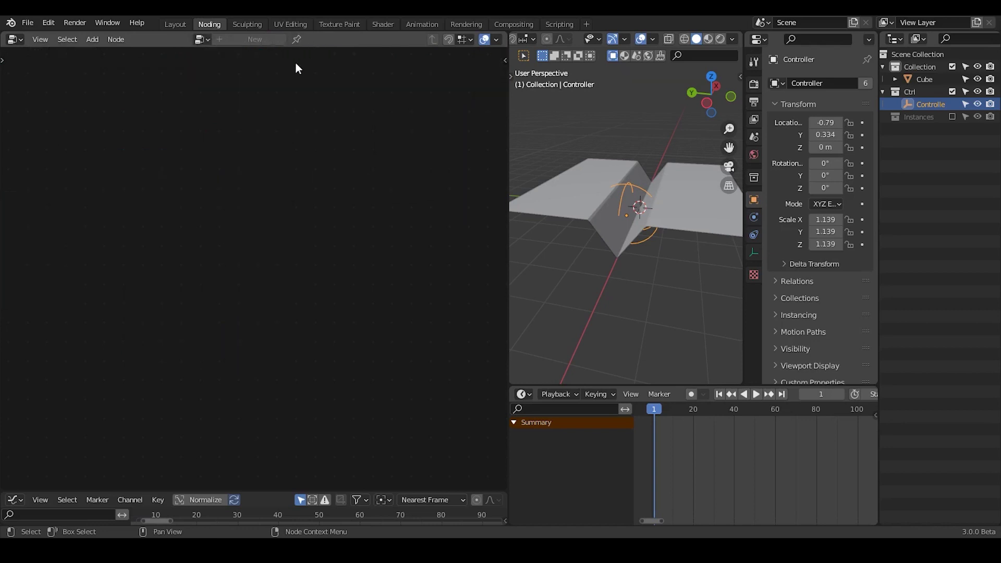
{"action": "left_click", "coordinate": [668, 193]}
{"action": "left_click", "coordinate": [183, 40]}
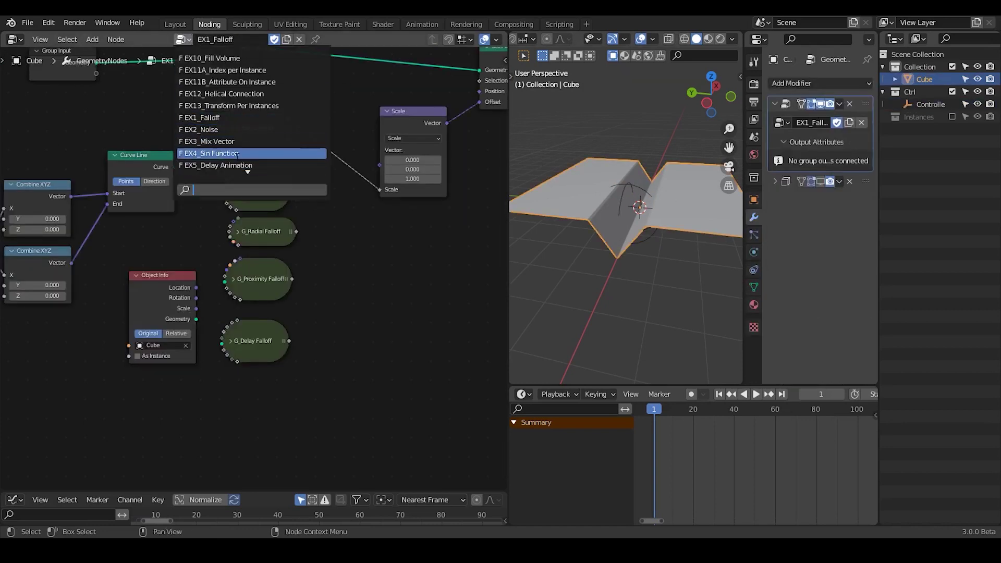
{"action": "scroll", "coordinate": [240, 165], "scroll_direction": "down", "scroll_amount": 3}
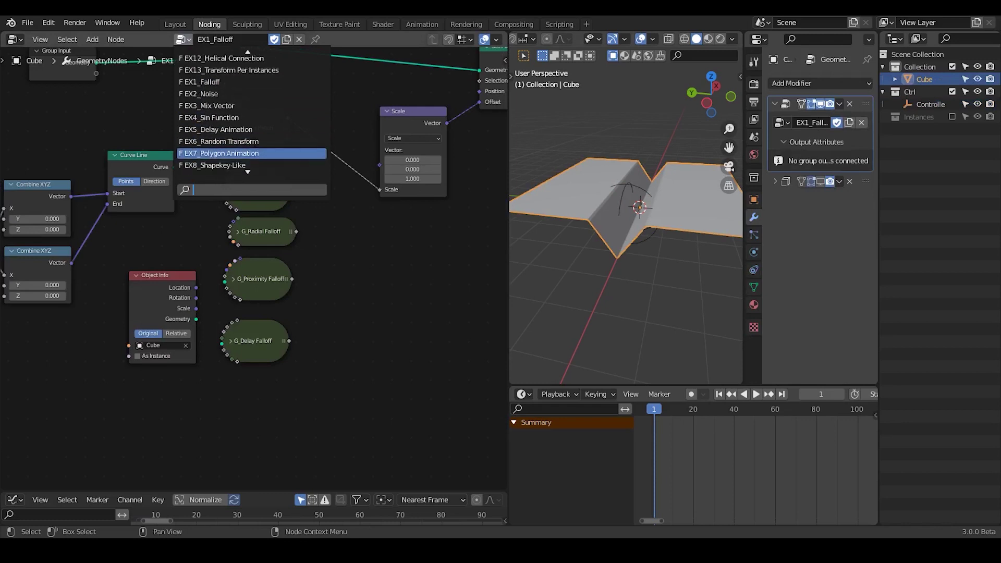
{"action": "scroll", "coordinate": [256, 154], "scroll_direction": "down", "scroll_amount": 1}
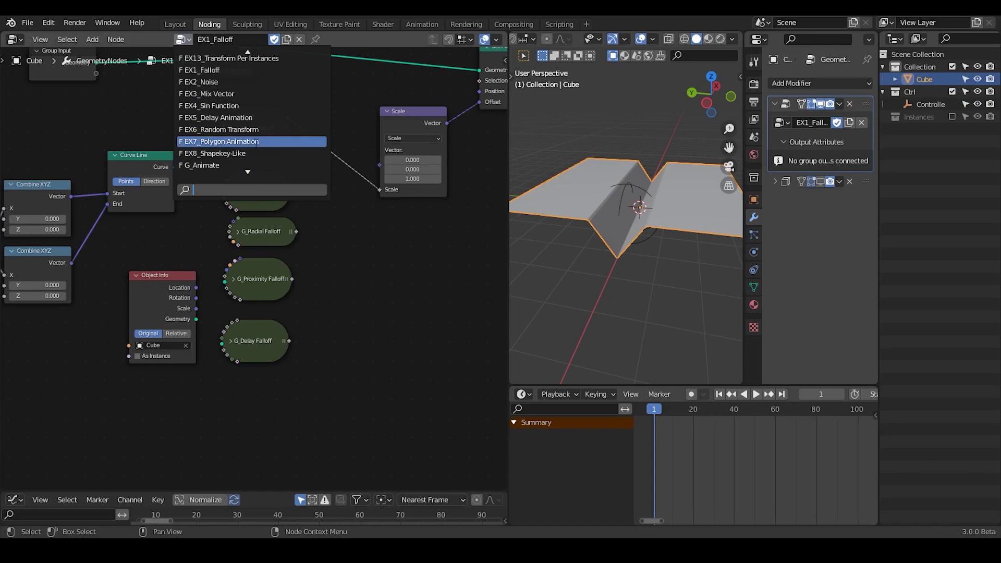
{"action": "left_click", "coordinate": [250, 154]}
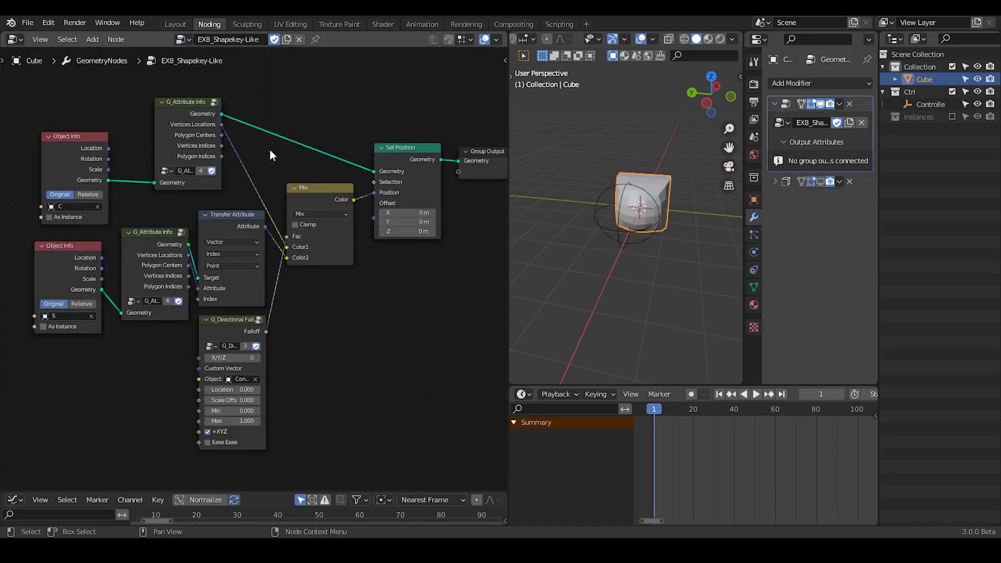
{"action": "middle_click_drag", "start_coordinate": [643, 236], "coordinate": [597, 227]}
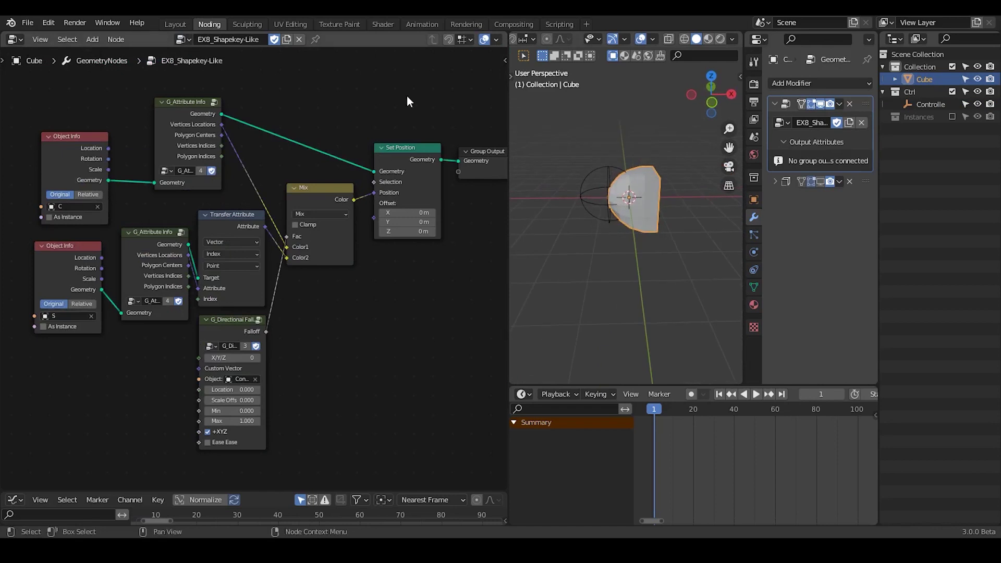
- Select all nodes except Group Output and pin the EX8_Shapekey-Like tree with the Cube active
{"action": "left_click_drag", "start_coordinate": [408, 100], "coordinate": [32, 407]}
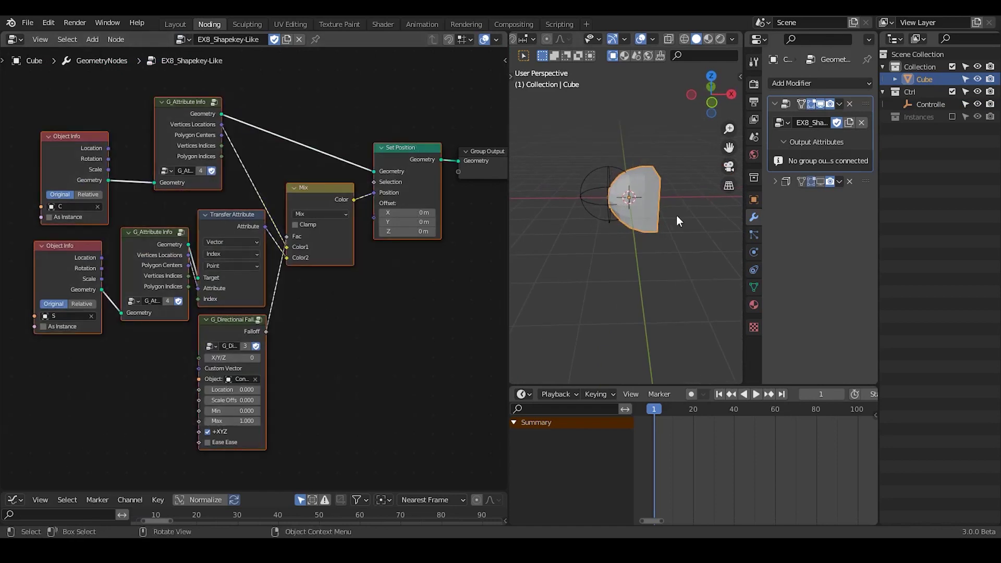
{"action": "left_click", "coordinate": [587, 195]}
{"action": "left_click", "coordinate": [642, 204]}
{"action": "left_click", "coordinate": [317, 40]}
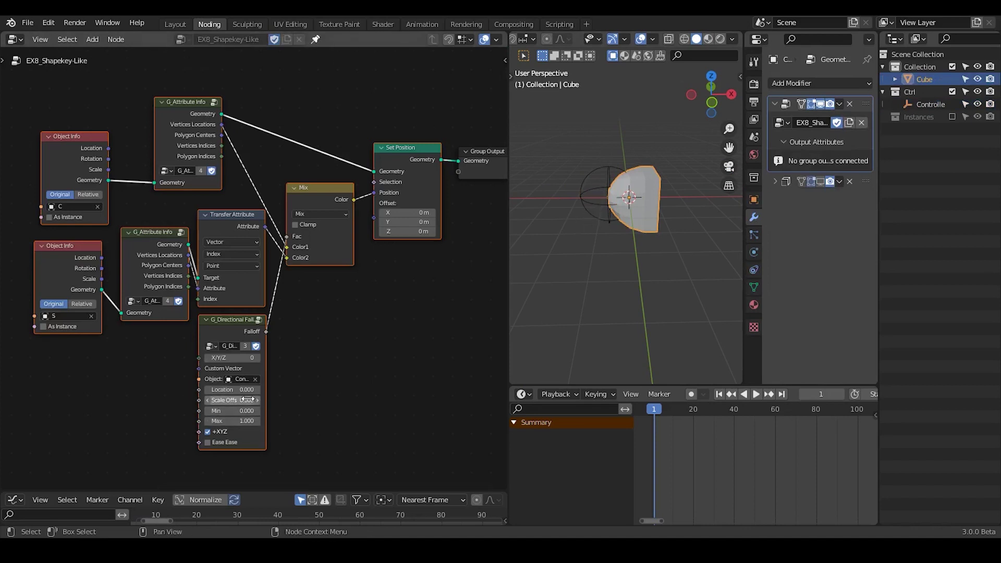
- Scrub the directional falloff Location between about 0.700 and 0.800 to morph the cube, then shift the selected nodes
{"action": "mouse_move", "coordinate": [232, 389]}
{"action": "left_mouse_down"}
{"action": "mouse_move", "coordinate": [203, 390]}
{"action": "mouse_move", "coordinate": [251, 390]}
{"action": "mouse_move", "coordinate": [210, 390]}
{"action": "mouse_move", "coordinate": [240, 391]}
{"action": "left_mouse_up"}
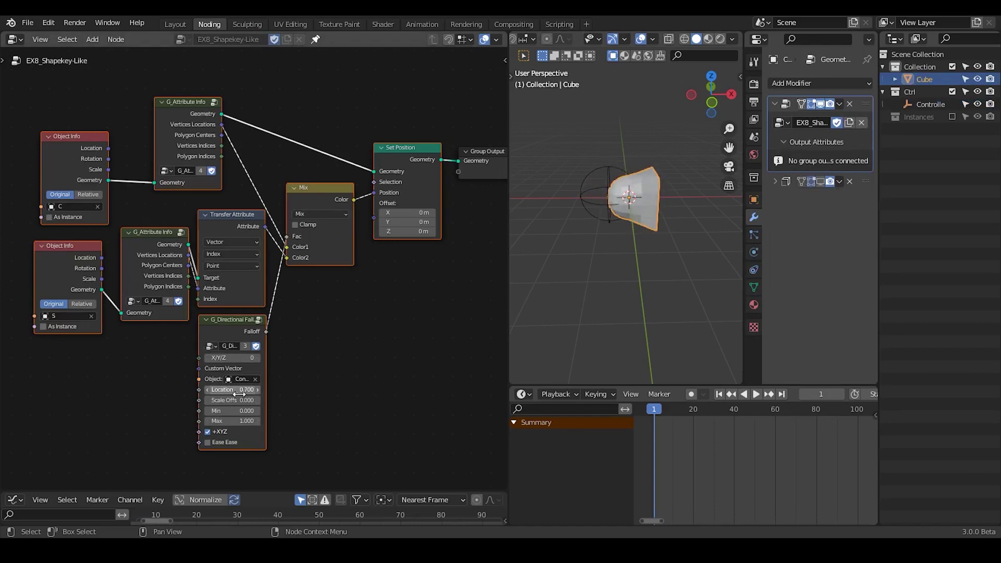
{"action": "middle_click_drag", "start_coordinate": [284, 412], "coordinate": [292, 355]}
{"action": "scroll", "coordinate": [290, 359], "scroll_direction": "up", "scroll_amount": 4}
{"action": "mouse_move", "coordinate": [250, 355]}
{"action": "left_mouse_down"}
{"action": "mouse_move", "coordinate": [227, 354]}
{"action": "mouse_move", "coordinate": [252, 354]}
{"action": "mouse_move", "coordinate": [230, 355]}
{"action": "mouse_move", "coordinate": [241, 354]}
{"action": "left_mouse_up"}
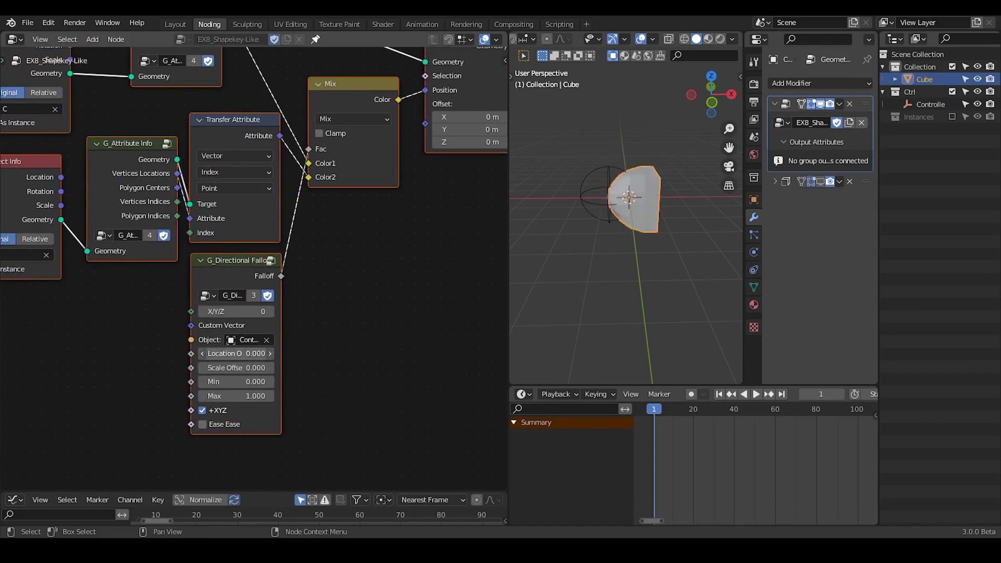
{"action": "left_click_drag", "start_coordinate": [198, 293], "coordinate": [171, 302]}
{"action": "left_click", "coordinate": [205, 297]}
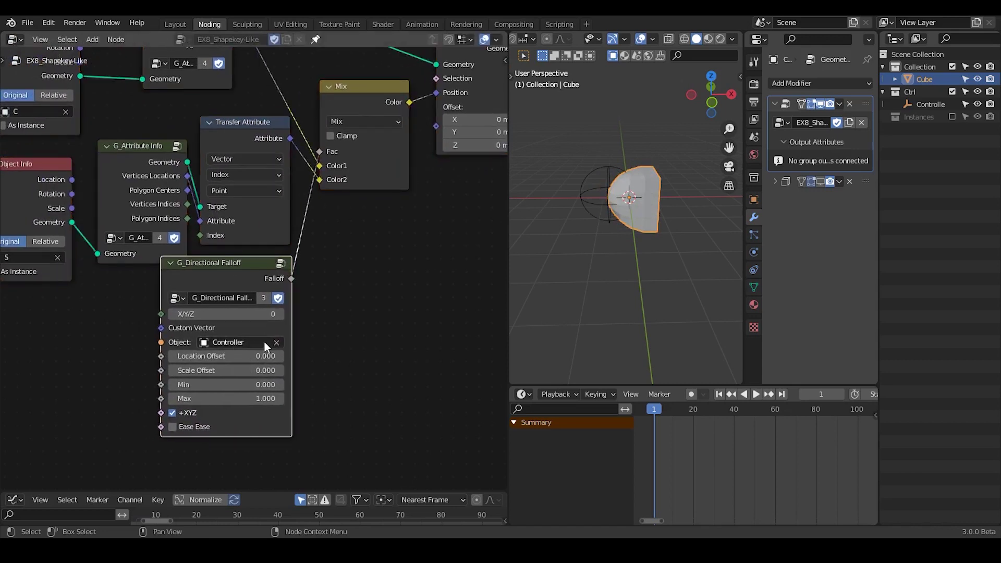
- Move the Controller along X to 2.524
{"action": "left_click", "coordinate": [937, 99]}
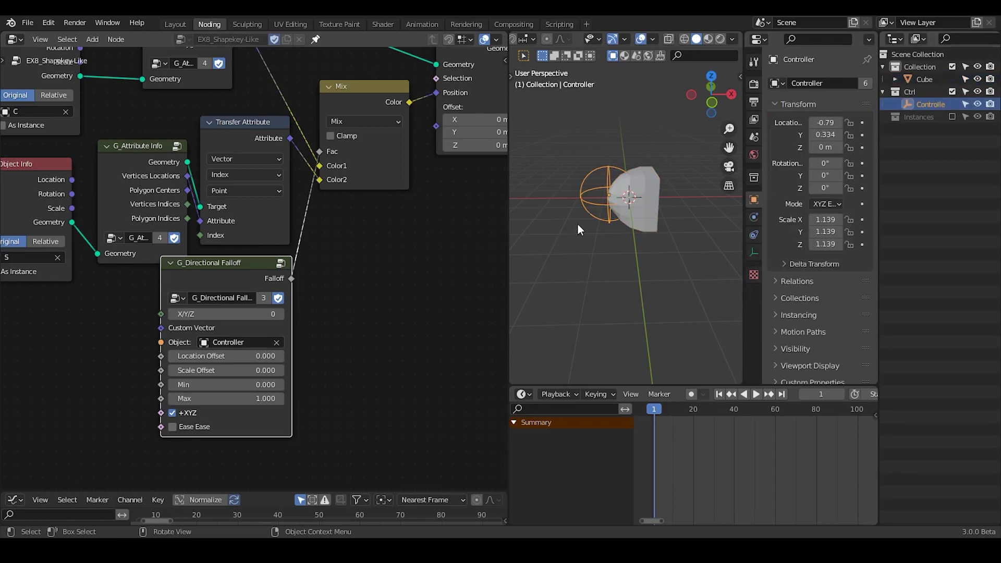
{"action": "key", "text": "g"}
{"action": "key", "text": "x"}
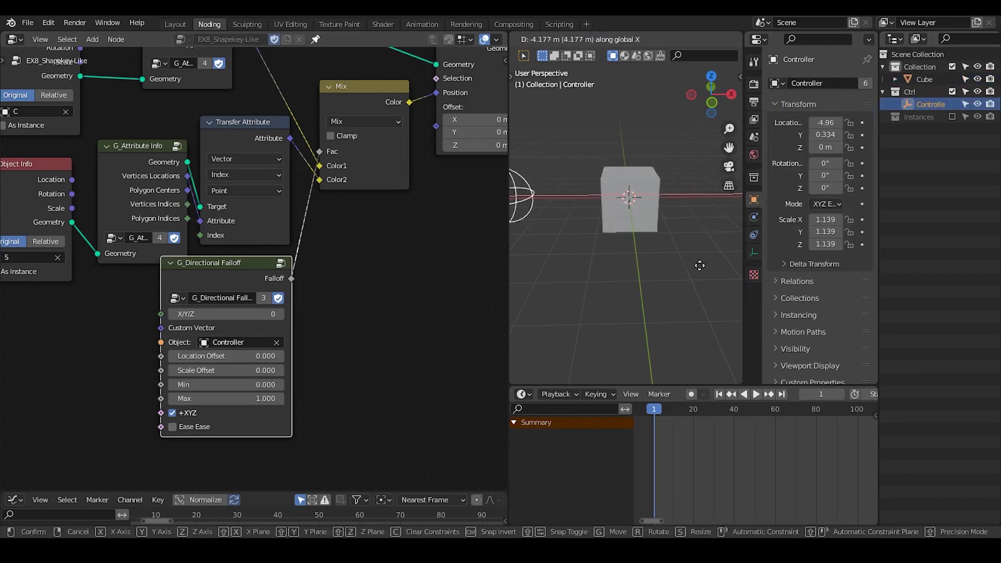
{"action": "left_click", "coordinate": [660, 270]}
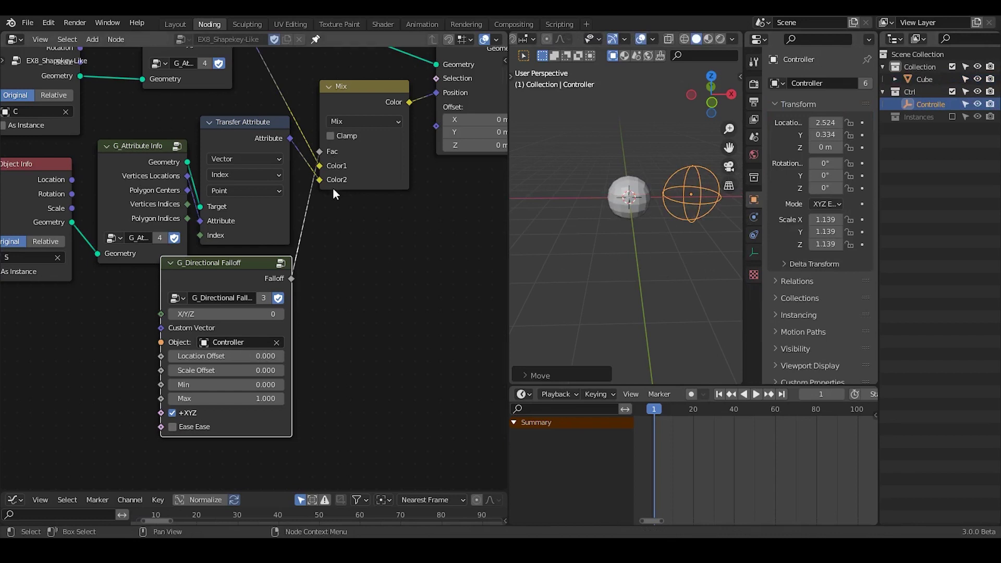
- Reconnect G_Directional Falloff's Falloff output to the Mix node's Fac input, then unpin the tree
{"action": "middle_click_drag", "start_coordinate": [333, 187], "coordinate": [315, 262]}
{"action": "left_click", "coordinate": [155, 96]}
{"action": "left_click", "coordinate": [302, 165]}
{"action": "left_click_drag", "start_coordinate": [303, 165], "coordinate": [304, 164]}
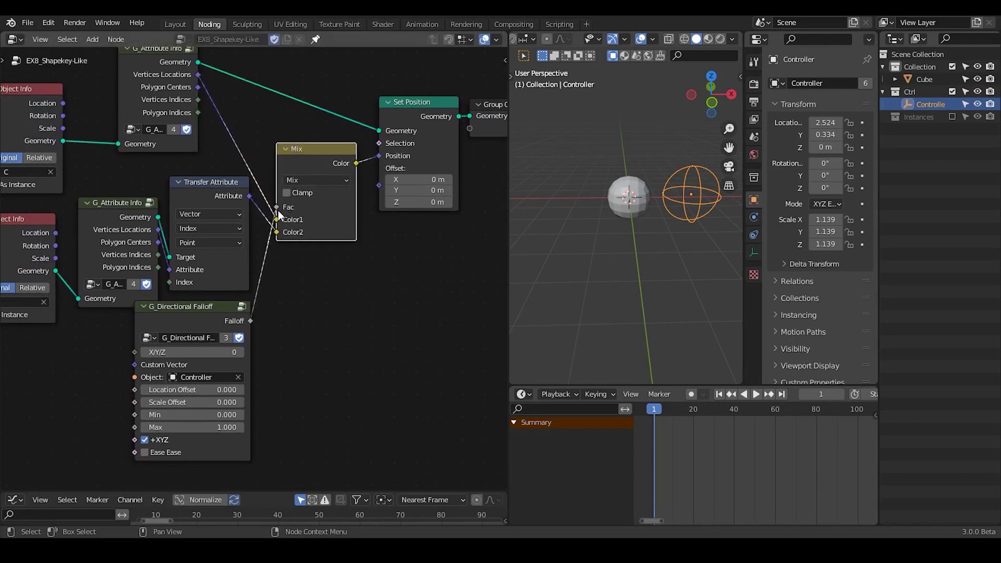
{"action": "left_click_drag", "start_coordinate": [277, 209], "coordinate": [263, 259]}
{"action": "left_click_drag", "start_coordinate": [327, 205], "coordinate": [349, 207]}
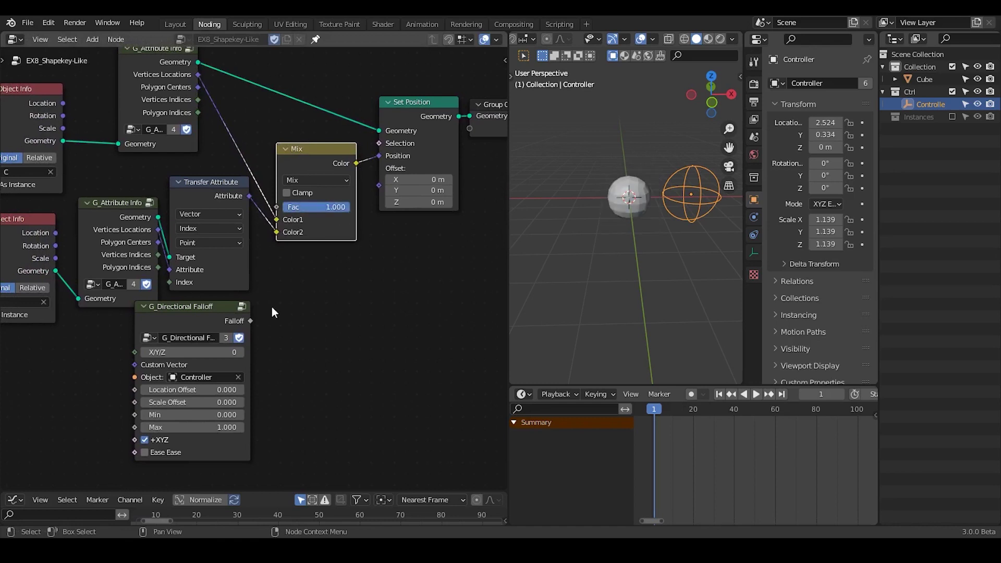
{"action": "left_click_drag", "start_coordinate": [250, 321], "coordinate": [278, 206]}
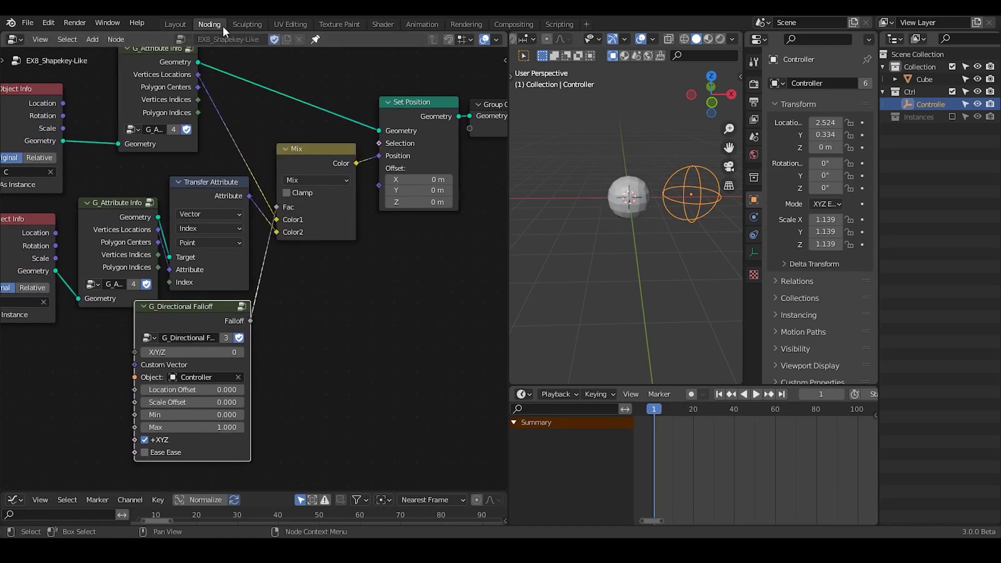
{"action": "left_click", "coordinate": [315, 39]}
- Assign the EX5_Delay Animation node group to the Cube
{"action": "left_click", "coordinate": [643, 210]}
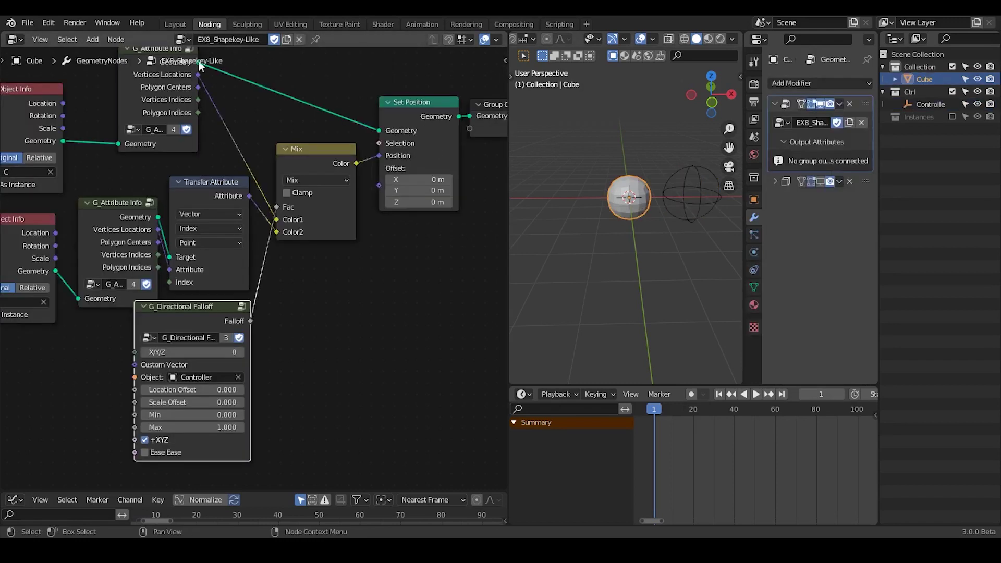
{"action": "left_click", "coordinate": [178, 39]}
{"action": "key", "text": "Up"}
{"action": "key", "text": "Up"}
{"action": "key", "text": "Up"}
{"action": "key", "text": "Up"}
{"action": "key", "text": "Up"}
{"action": "key", "text": "Up"}
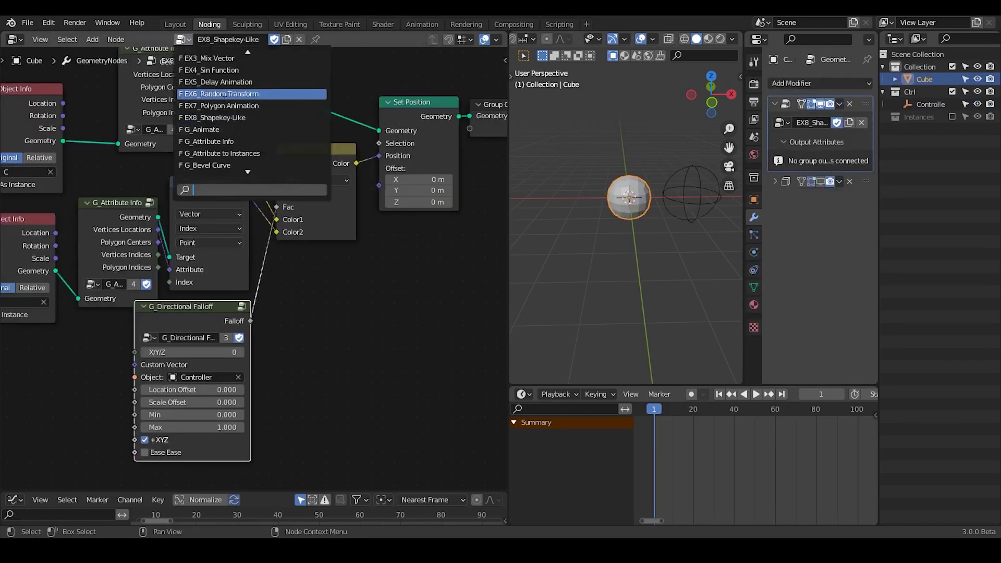
{"action": "key", "text": "Down"}
{"action": "key", "text": "Down"}
{"action": "key", "text": "Down"}
{"action": "key", "text": "Return"}
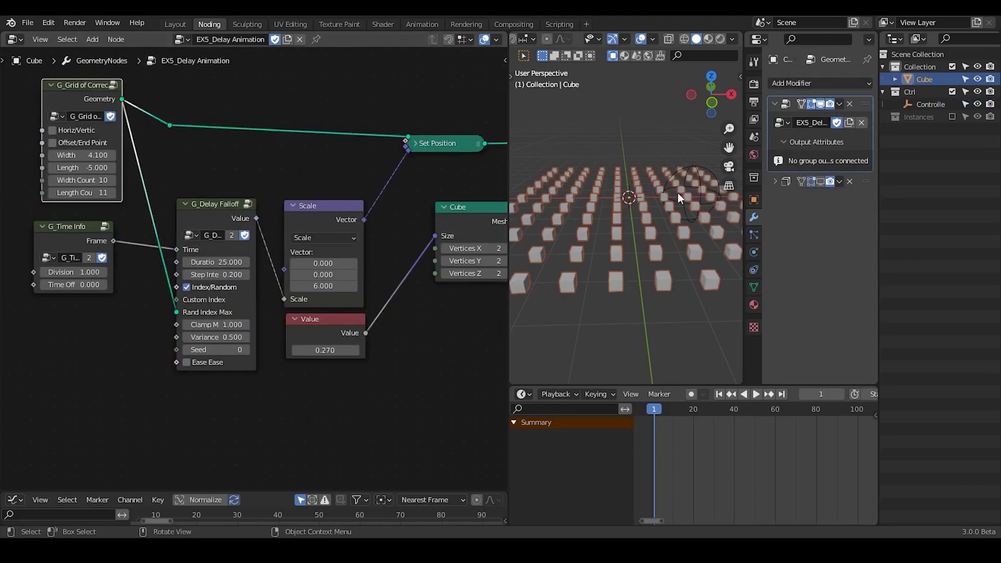
{"action": "scroll", "coordinate": [599, 183], "scroll_direction": "down", "scroll_amount": 4}
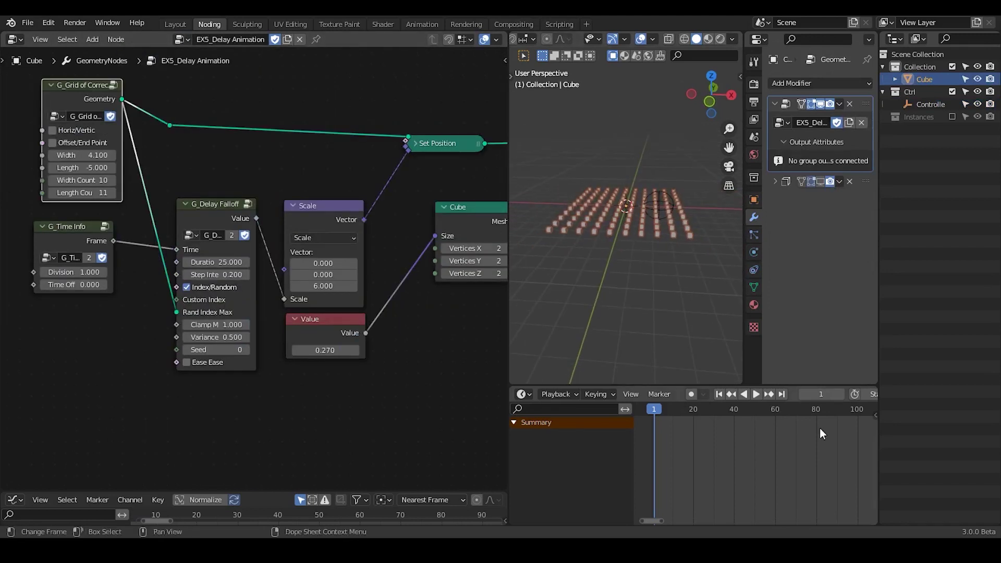
- Play the animation and watch the grid of cubes from several angles
{"action": "left_click", "coordinate": [756, 395]}
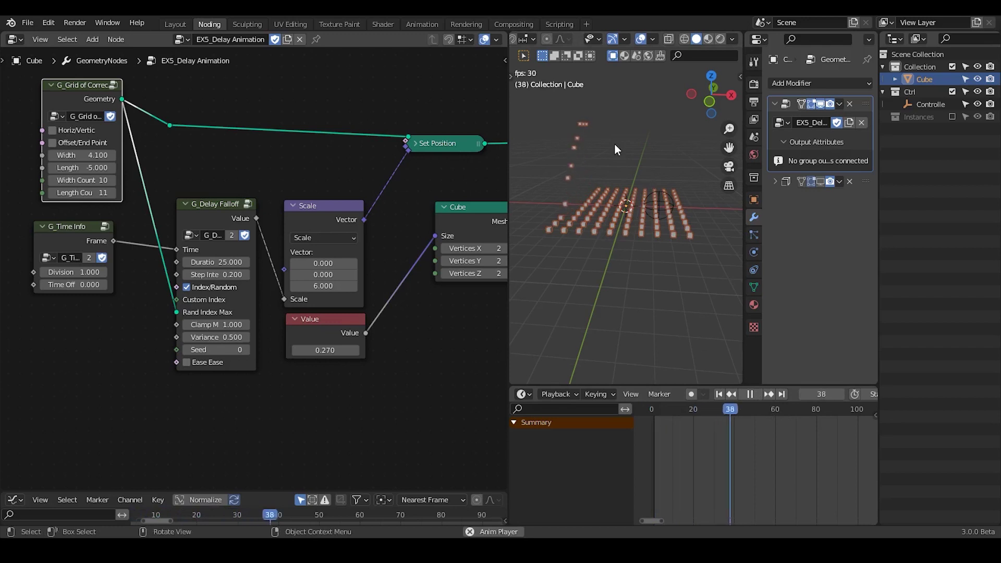
{"action": "middle_click_drag", "start_coordinate": [603, 181], "coordinate": [611, 202]}
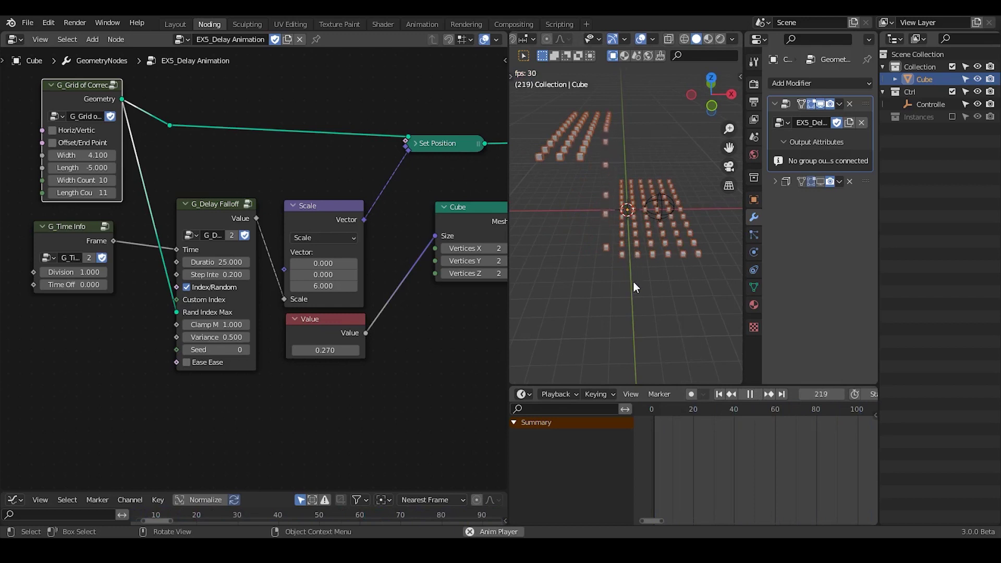
{"action": "middle_click_drag", "start_coordinate": [633, 280], "coordinate": [603, 278]}
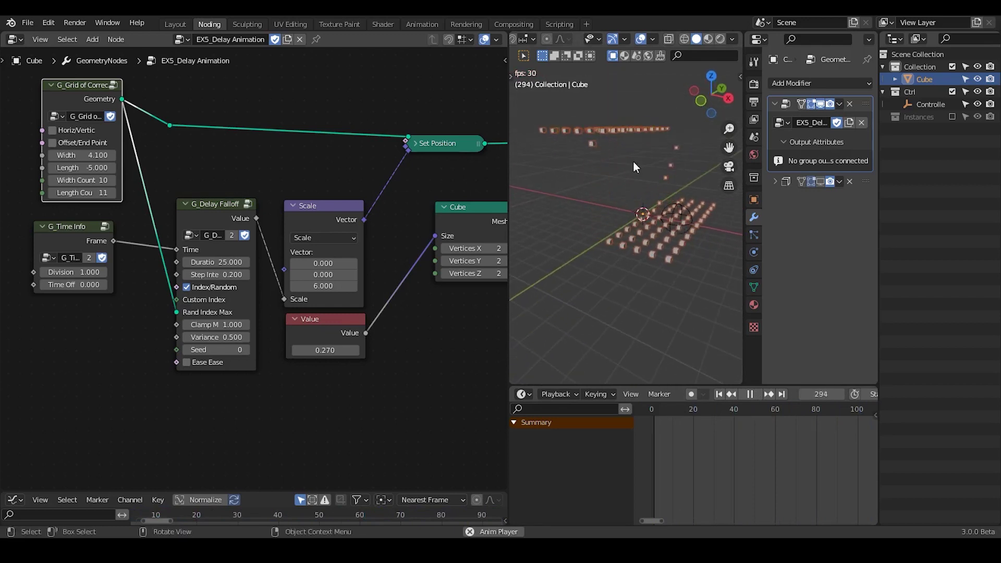
- Stop playback, raise G_Delay Falloff Variance from 0.500 to 3.000, and replay from the start
{"action": "left_click", "coordinate": [750, 395]}
{"action": "middle_click_drag", "start_coordinate": [728, 365], "coordinate": [613, 253]}
{"action": "middle_click_drag", "start_coordinate": [265, 345], "coordinate": [295, 330]}
{"action": "middle_click_drag", "start_coordinate": [585, 256], "coordinate": [597, 272]}
{"action": "left_click_drag", "start_coordinate": [249, 325], "coordinate": [261, 325]}
{"action": "middle_click_drag", "start_coordinate": [552, 276], "coordinate": [590, 246]}
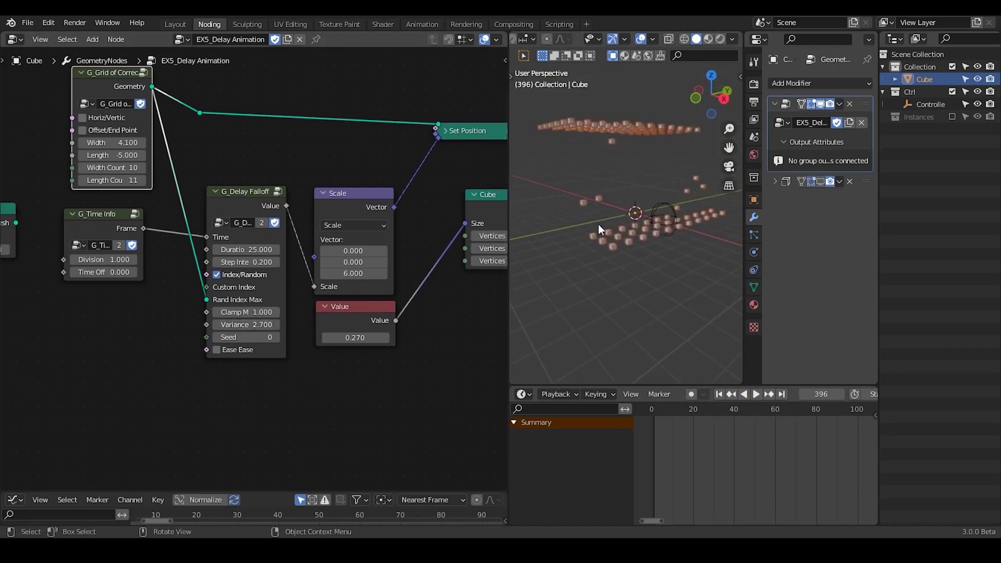
{"action": "left_click_drag", "start_coordinate": [253, 325], "coordinate": [255, 325]}
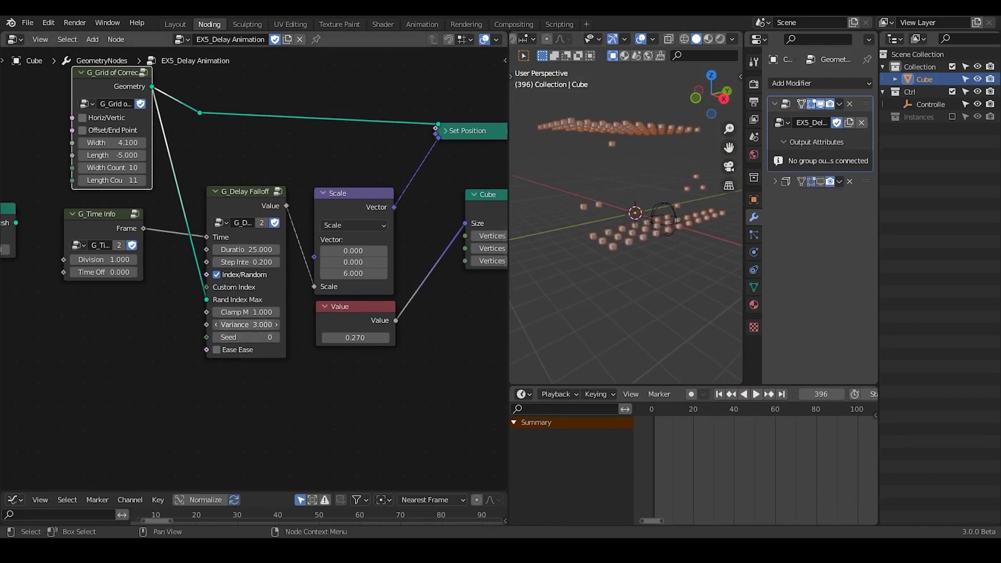
{"action": "left_click", "coordinate": [719, 395]}
{"action": "left_click", "coordinate": [754, 394]}
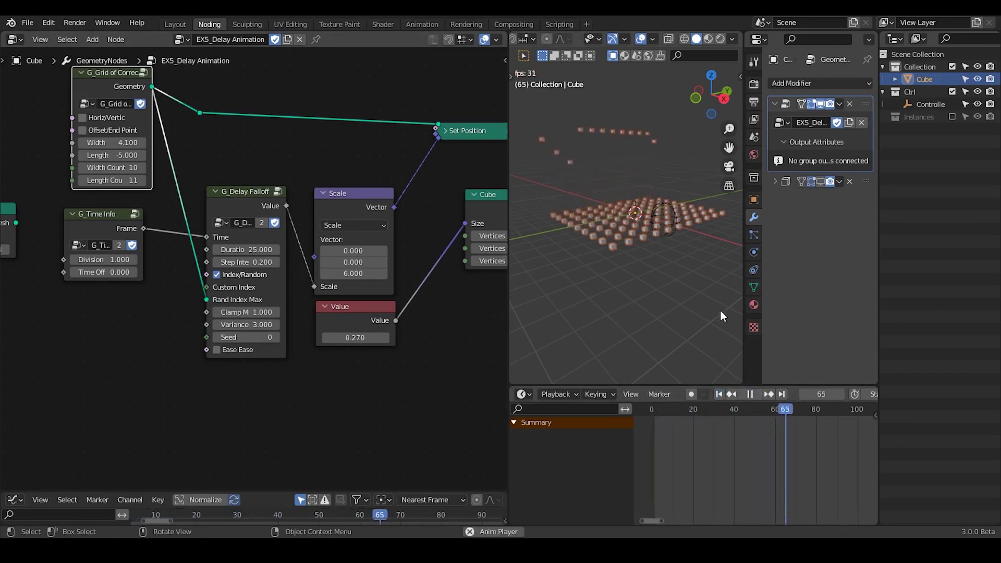
{"action": "left_click", "coordinate": [754, 394]}
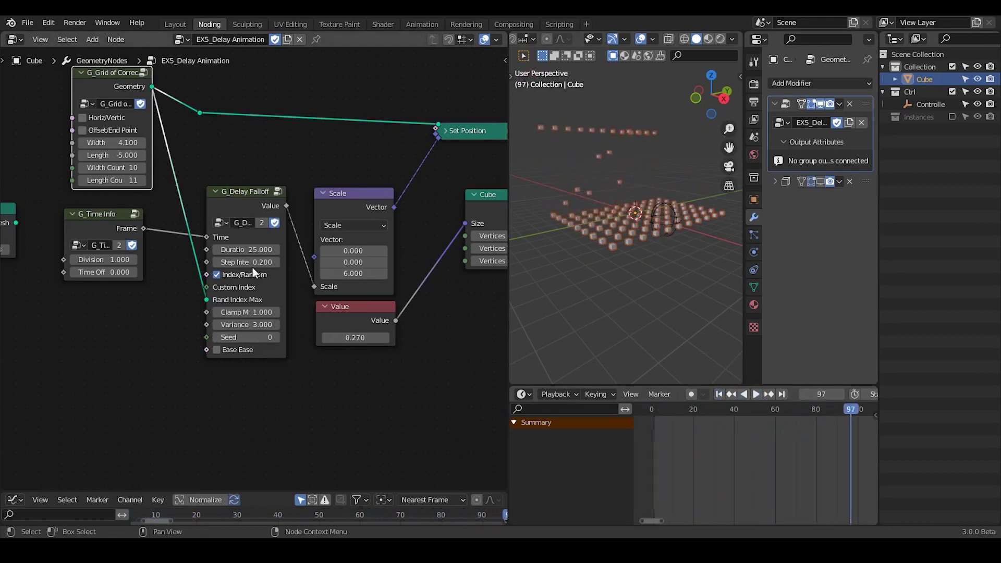
- Turn off Index/Random, replay from the first frame, and stop at frame 123
{"action": "left_click", "coordinate": [245, 273]}
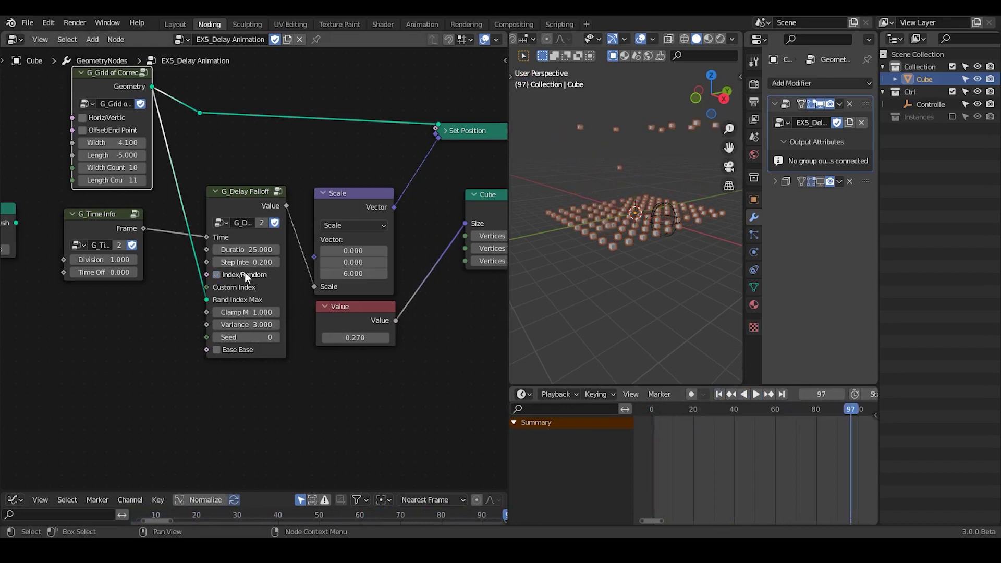
{"action": "left_click", "coordinate": [720, 395]}
{"action": "left_click", "coordinate": [758, 397]}
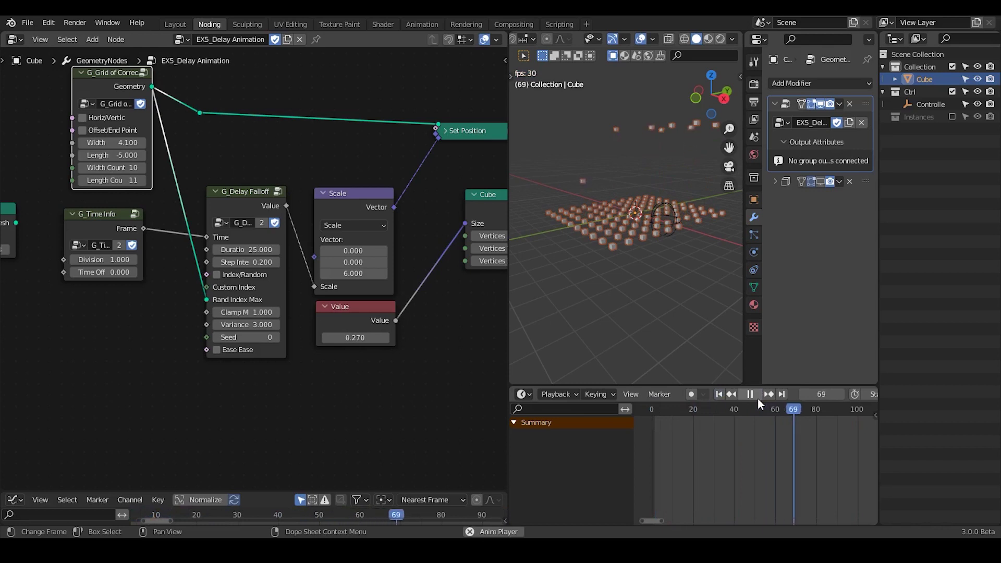
{"action": "key", "text": "space"}
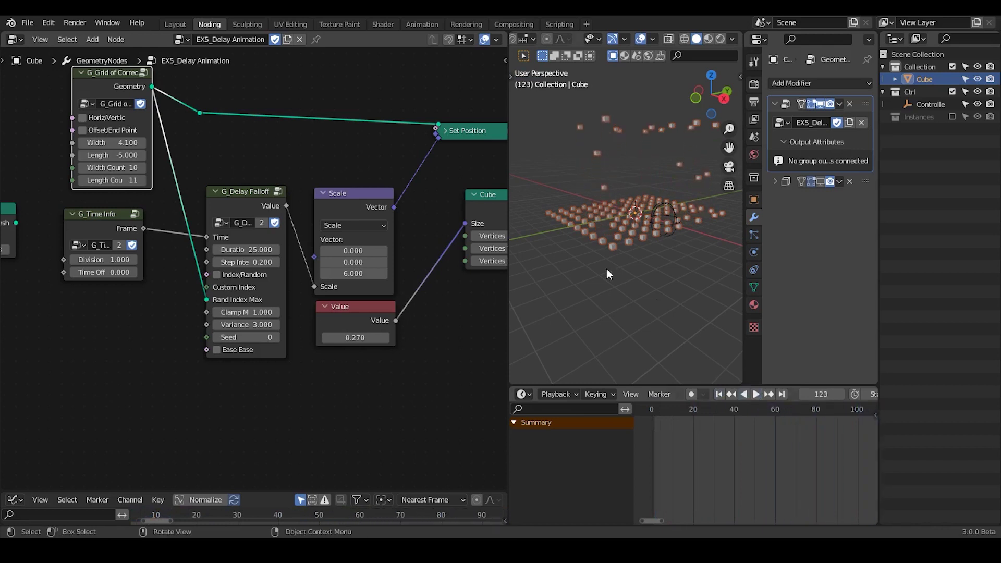
{"action": "middle_click_drag", "start_coordinate": [606, 268], "coordinate": [602, 259]}
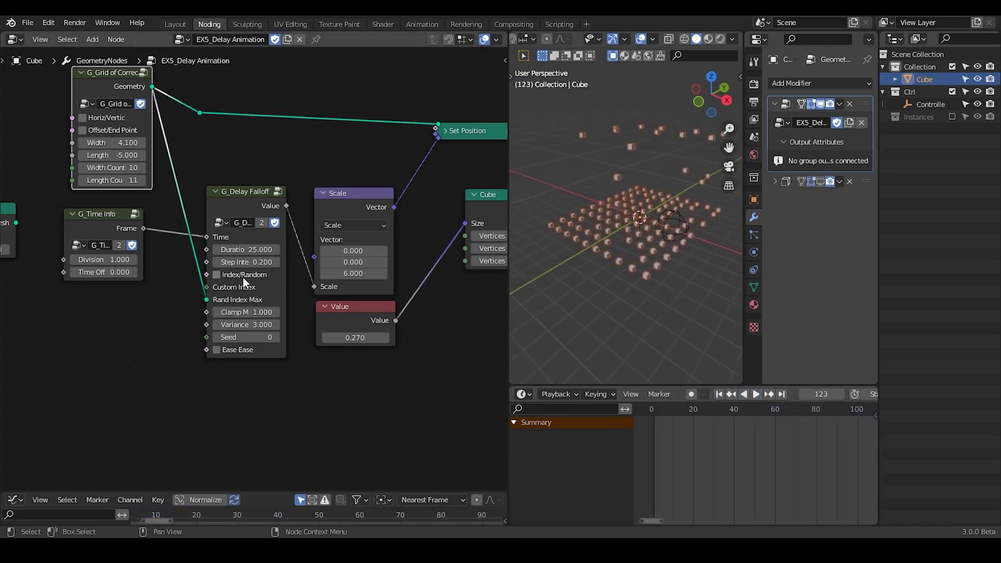
{"action": "middle_click_drag", "start_coordinate": [367, 317], "coordinate": [332, 309]}
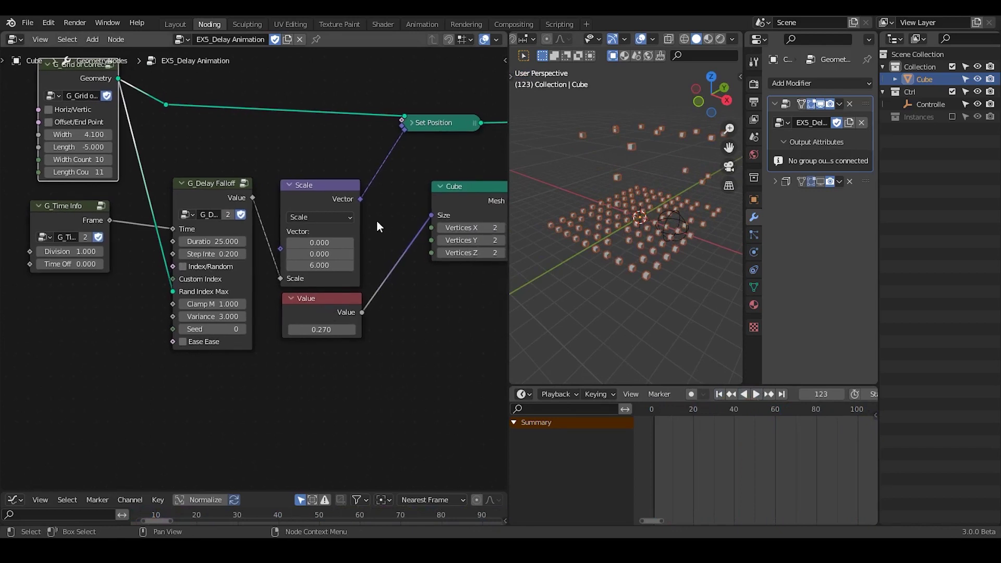
- Switch to the EX12_Helical Connection node group and widen the 3D viewport
{"action": "left_click", "coordinate": [179, 39]}
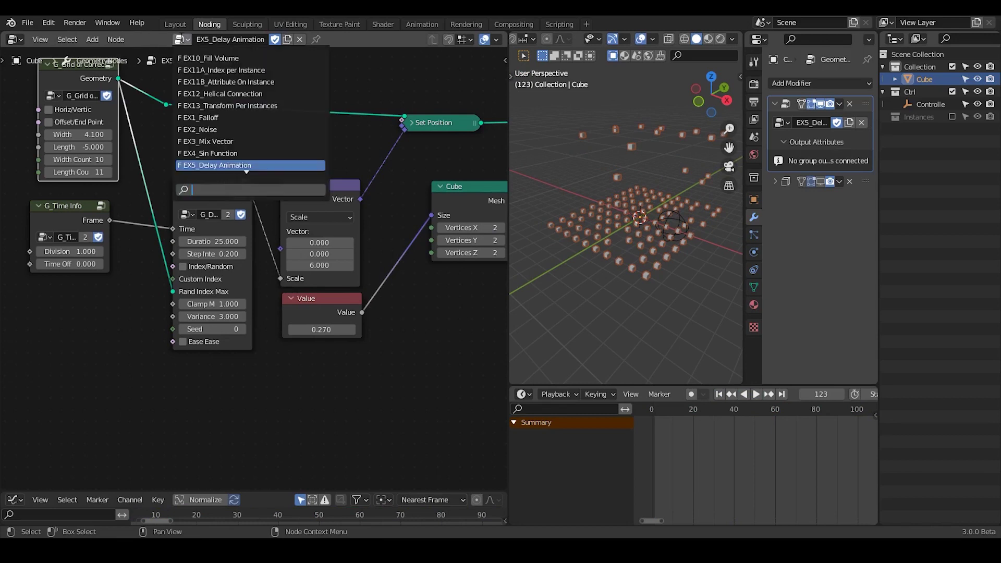
{"action": "left_click", "coordinate": [221, 98]}
{"action": "middle_click_drag", "start_coordinate": [276, 218], "coordinate": [288, 249]}
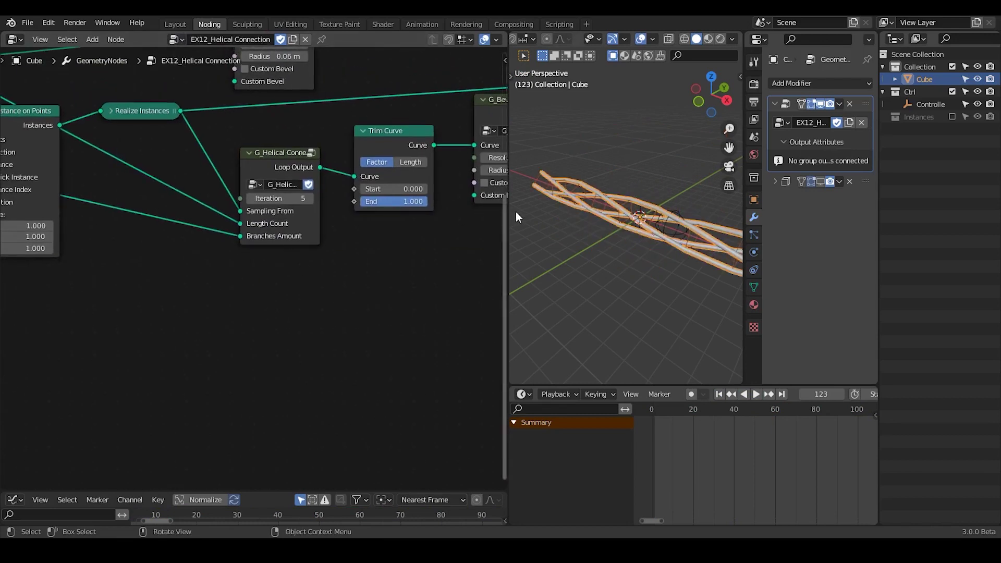
{"action": "left_click_drag", "start_coordinate": [510, 210], "coordinate": [411, 210]}
{"action": "middle_click_drag", "start_coordinate": [568, 277], "coordinate": [454, 245]}
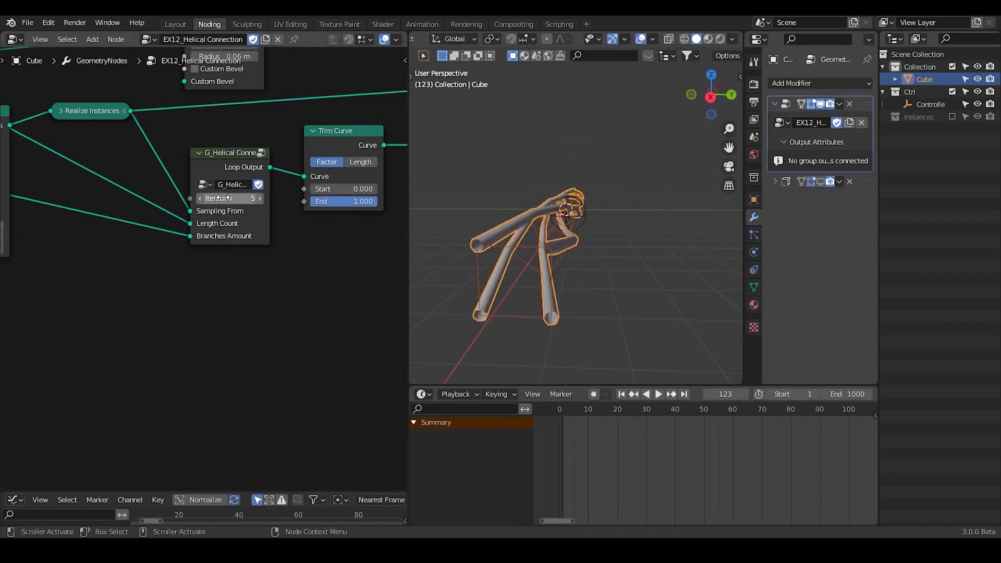
- Set G_Helical Connection Iteration to 3, keeping Trim Curve End at 1.000
{"action": "left_click", "coordinate": [203, 199]}
{"action": "left_click", "coordinate": [203, 199]}
{"action": "left_click", "coordinate": [203, 200]}
{"action": "left_click", "coordinate": [203, 199]}
{"action": "left_click", "coordinate": [203, 200]}
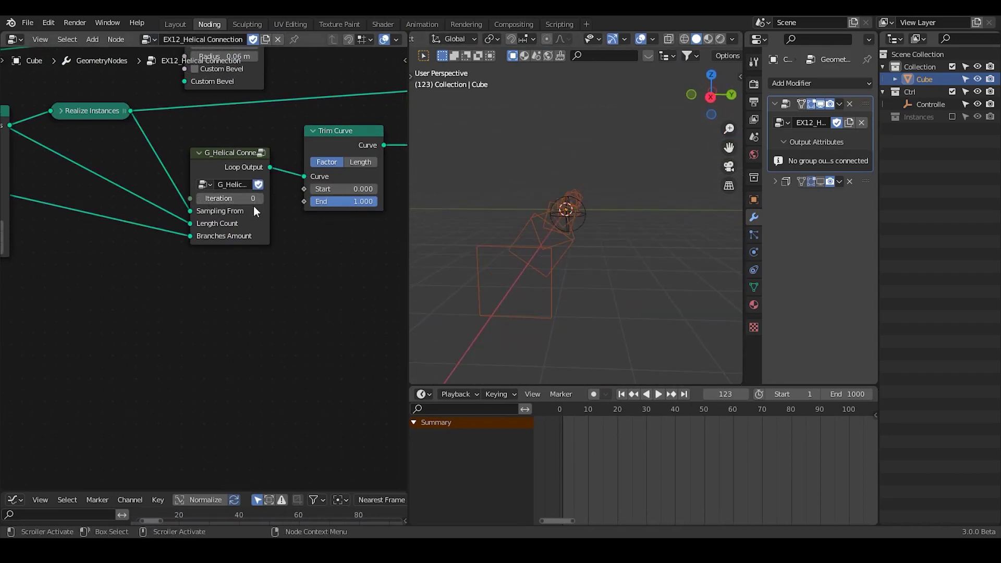
{"action": "left_click", "coordinate": [259, 200]}
{"action": "left_click", "coordinate": [260, 201]}
{"action": "left_click", "coordinate": [260, 200]}
{"action": "mouse_move", "coordinate": [338, 203]}
{"action": "left_mouse_down"}
{"action": "mouse_move", "coordinate": [271, 203]}
{"action": "mouse_move", "coordinate": [339, 203]}
{"action": "left_mouse_up"}
{"action": "middle_click_drag", "start_coordinate": [633, 248], "coordinate": [605, 264]}
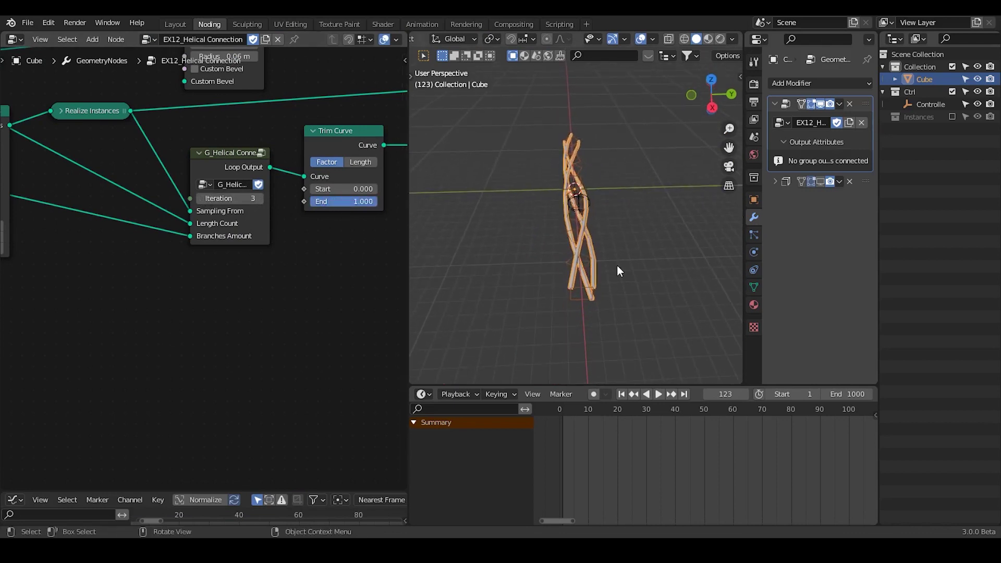